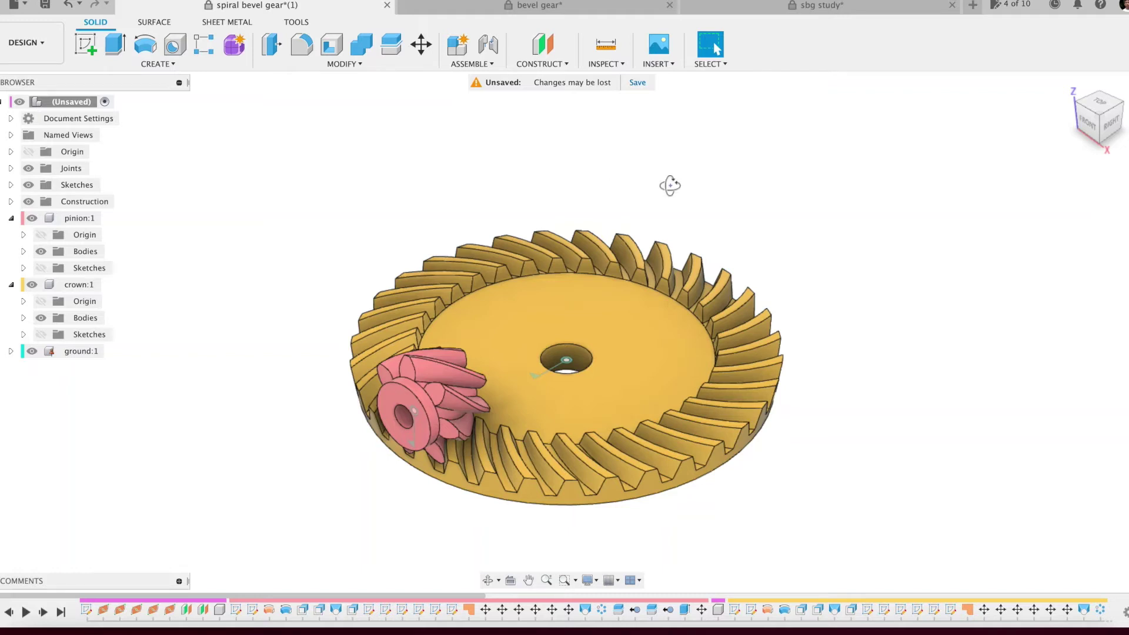
Step: Examine the meshing teeth of the spiral bevel pinion and crown from several sides
{"action": "left_click_drag", "start_coordinate": [669, 186], "coordinate": [563, 187]}
{"action": "key", "text": "Escape"}
{"action": "scroll", "coordinate": [646, 200], "scroll_direction": "up", "scroll_amount": 2}
{"action": "middle_click_drag", "start_coordinate": [901, 370], "coordinate": [800, 365]}
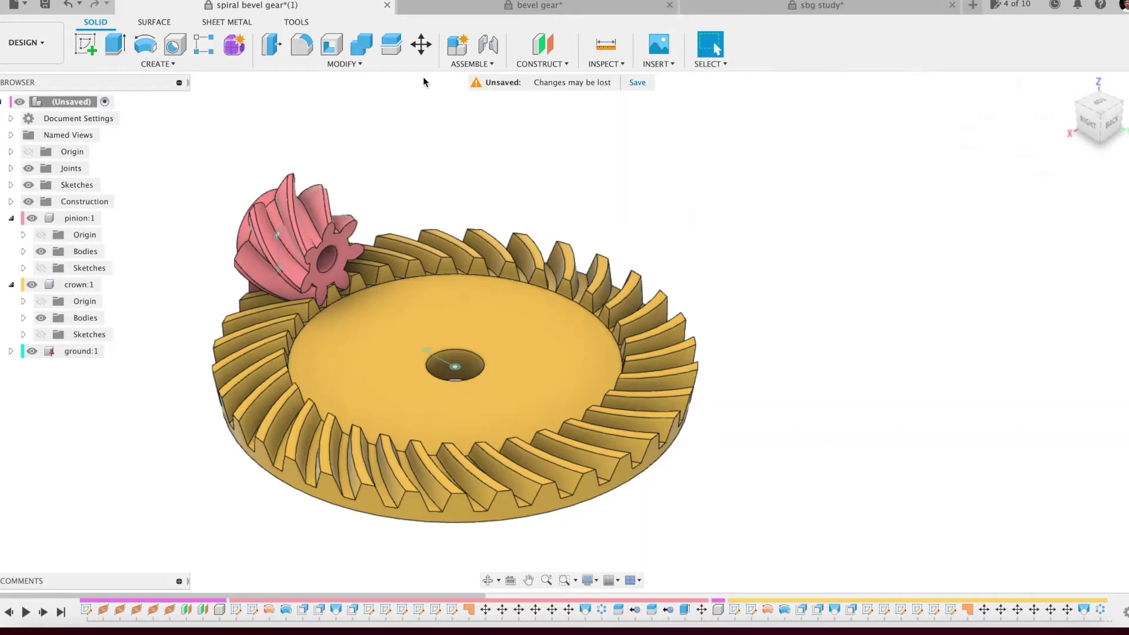
{"action": "middle_click_drag", "start_coordinate": [695, 188], "coordinate": [766, 154], "text": "shift"}
{"action": "scroll", "coordinate": [765, 153], "scroll_direction": "up", "scroll_amount": 1}
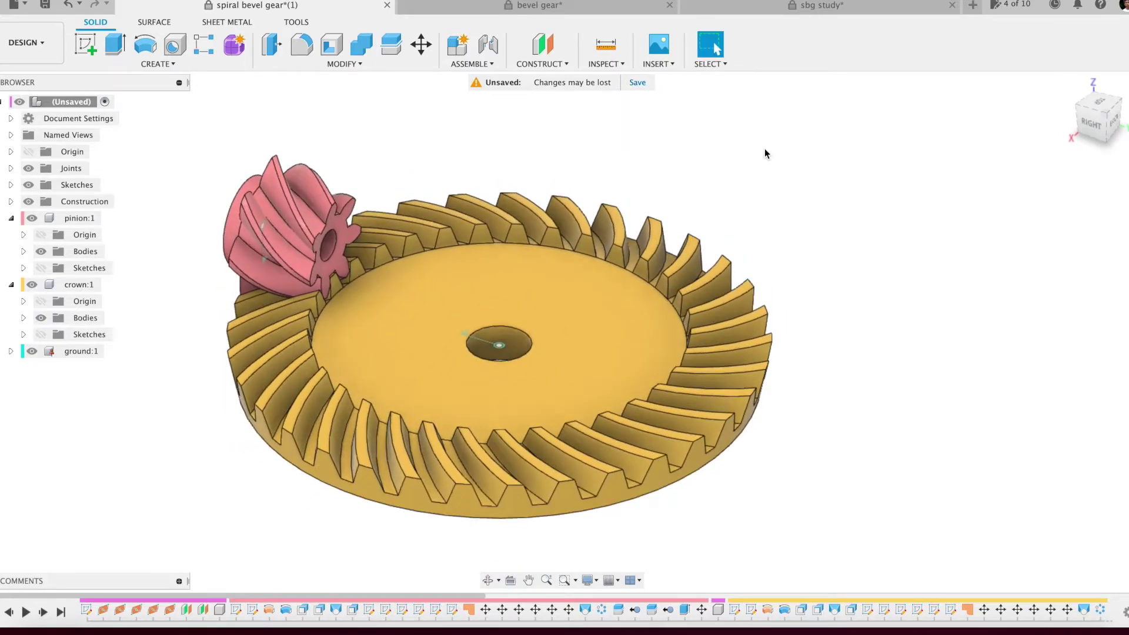
Step: Compare the straight-toothed gears in the bevel gear document with the spiral bevel gear model
{"action": "left_click", "coordinate": [571, 10]}
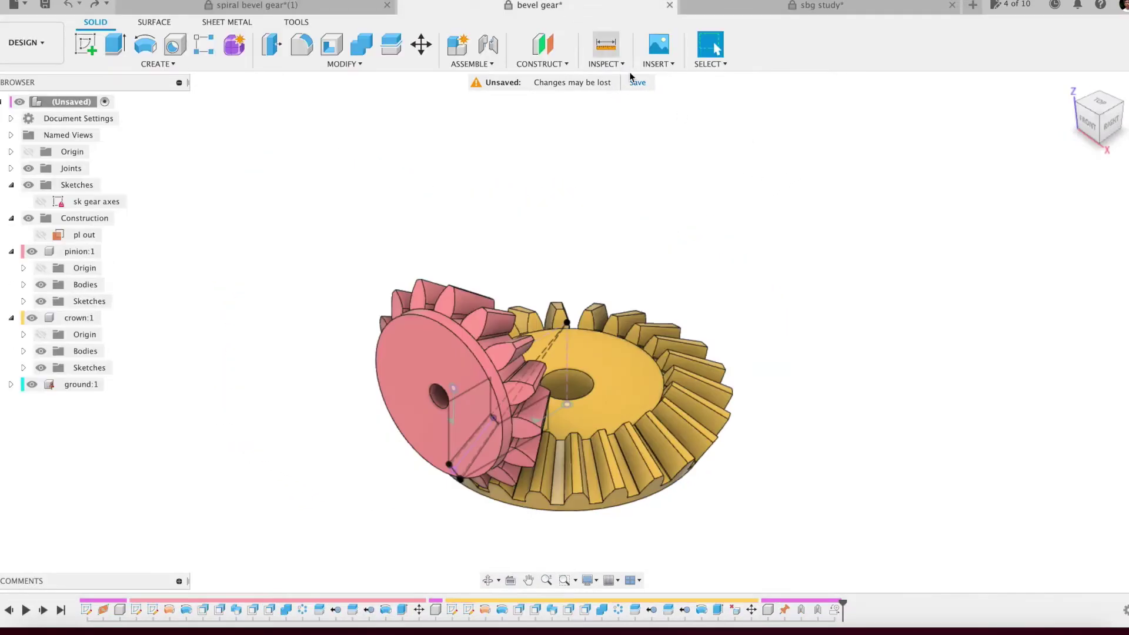
{"action": "middle_click_drag", "start_coordinate": [877, 325], "coordinate": [698, 250], "text": "shift"}
{"action": "left_click", "coordinate": [257, 5]}
{"action": "middle_click_drag", "start_coordinate": [668, 188], "coordinate": [944, 259], "text": "shift"}
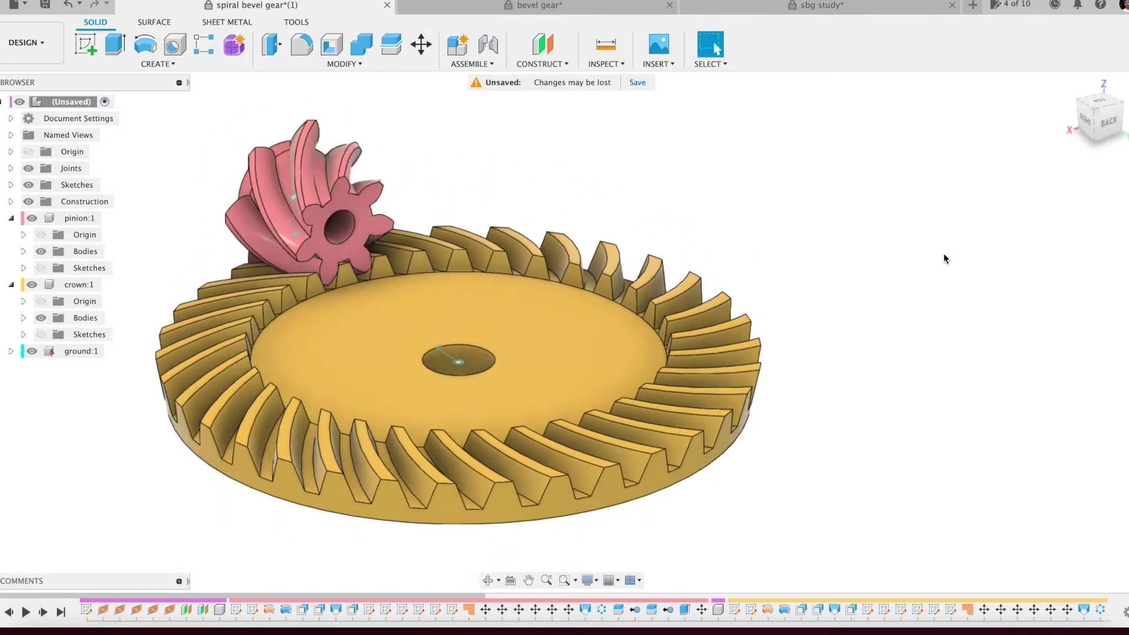
{"action": "left_click", "coordinate": [618, 7]}
{"action": "middle_click_drag", "start_coordinate": [781, 217], "coordinate": [735, 243], "text": "shift"}
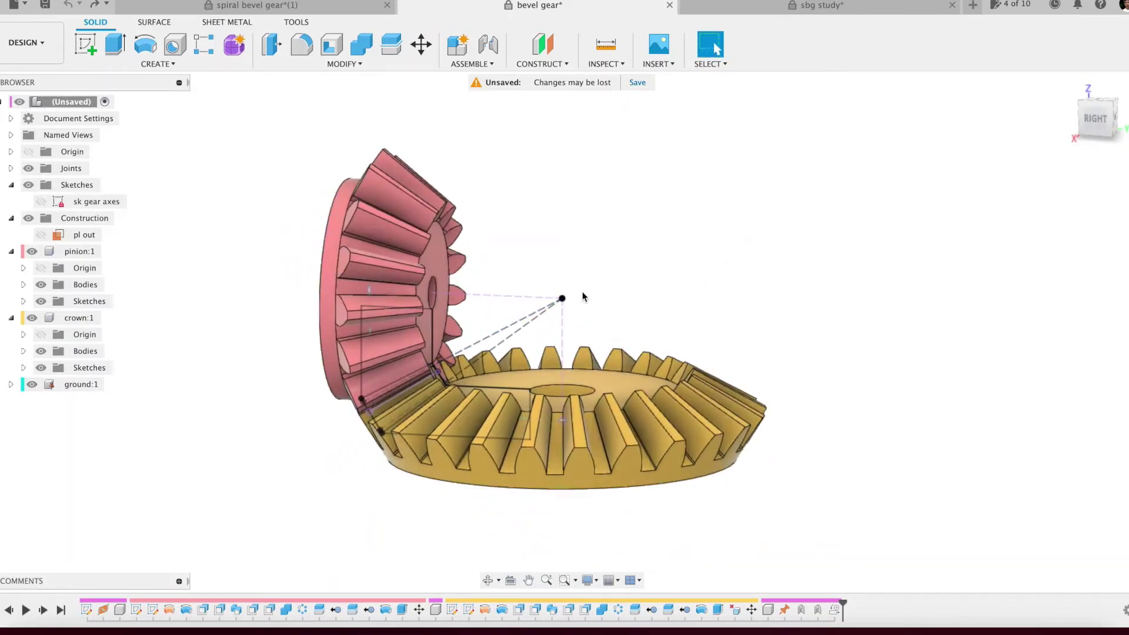
Step: Inspect the contact between the bevel pinion and crown teeth up close in the right view
{"action": "scroll", "coordinate": [558, 276], "scroll_direction": "up", "scroll_amount": 2}
{"action": "scroll", "coordinate": [625, 294], "scroll_direction": "up", "scroll_amount": 3}
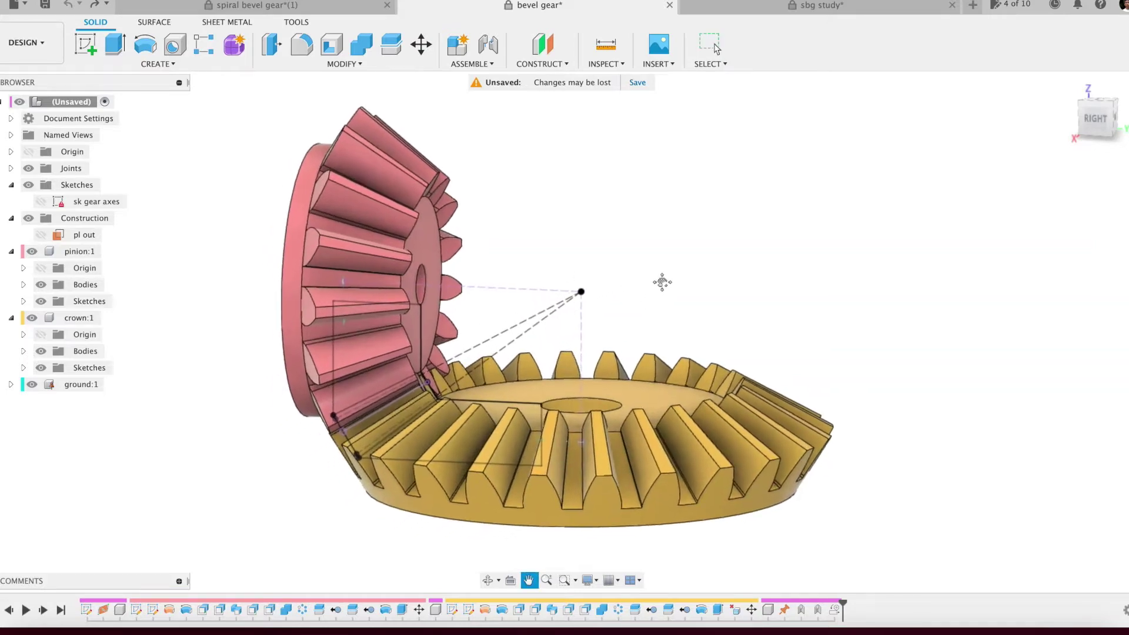
{"action": "left_click", "coordinate": [1095, 121]}
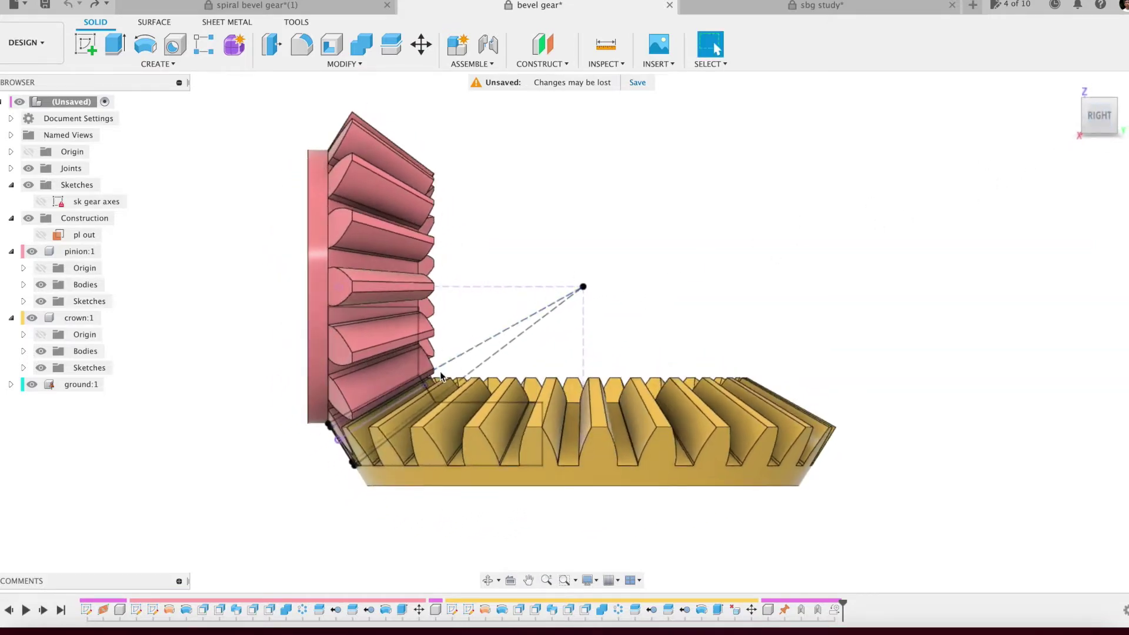
{"action": "scroll", "coordinate": [420, 382], "scroll_direction": "up", "scroll_amount": 5}
{"action": "scroll", "coordinate": [387, 410], "scroll_direction": "up", "scroll_amount": 1}
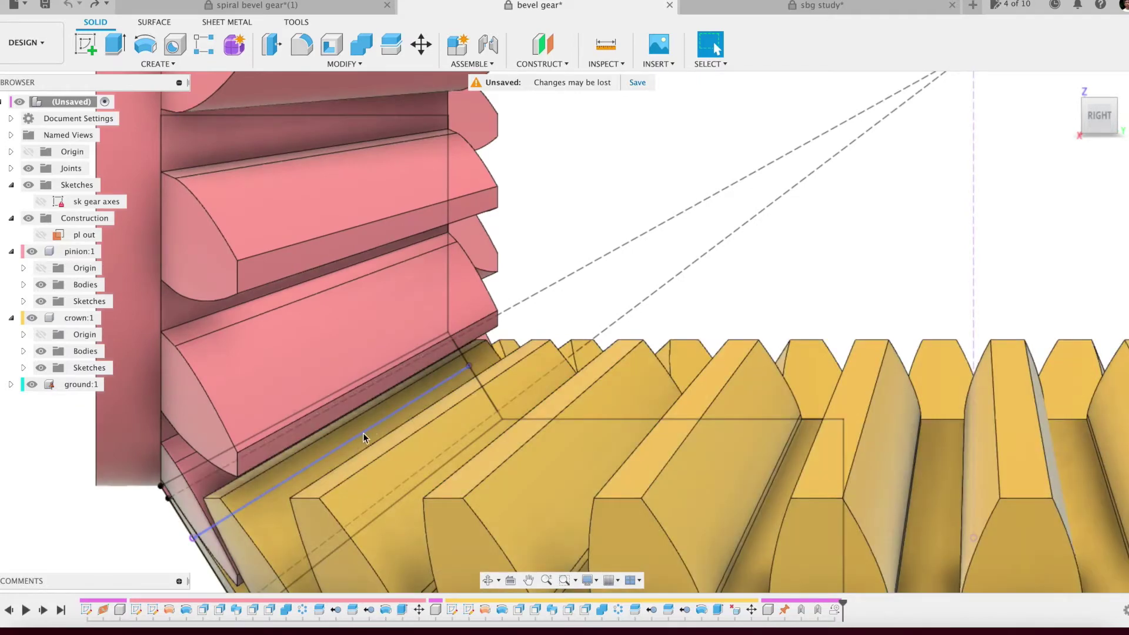
{"action": "scroll", "coordinate": [383, 421], "scroll_direction": "down", "scroll_amount": 8}
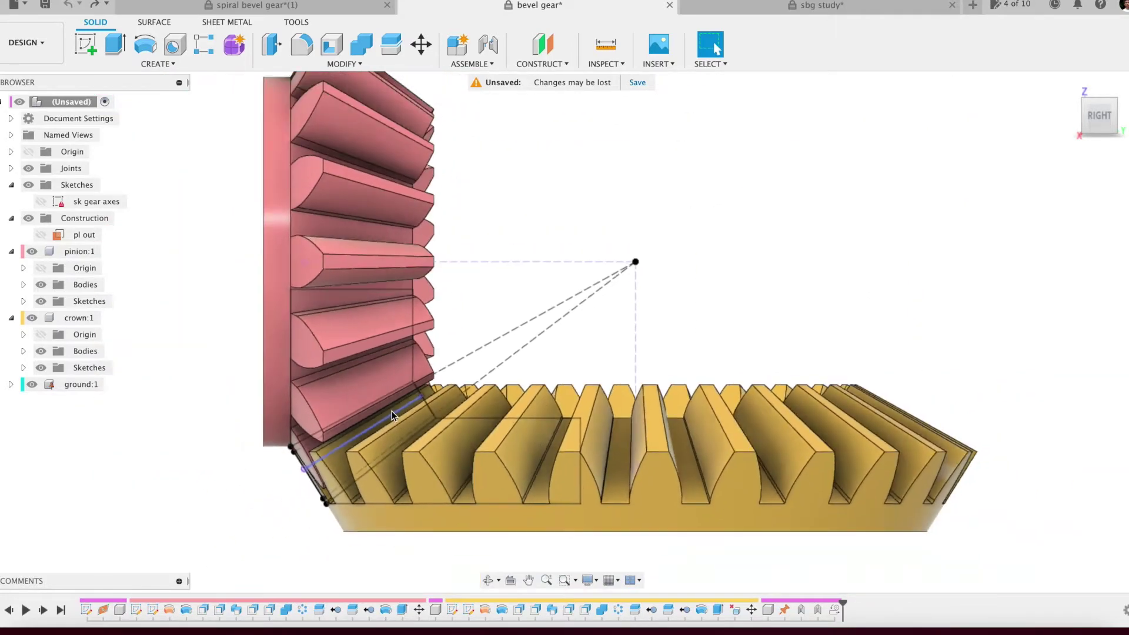
Step: Turn the jointed pinion to check how it meshes with the crown, viewing the pair from several angles
{"action": "middle_click_drag", "start_coordinate": [798, 265], "coordinate": [774, 287], "text": "shift"}
{"action": "middle_click_drag", "start_coordinate": [854, 253], "coordinate": [796, 255], "text": "shift"}
{"action": "mouse_move", "coordinate": [895, 269]}
{"action": "middle_mouse_down", "text": "shift"}
{"action": "mouse_move", "coordinate": [809, 267]}
{"action": "mouse_move", "coordinate": [910, 254]}
{"action": "mouse_move", "coordinate": [985, 221]}
{"action": "mouse_move", "coordinate": [911, 274]}
{"action": "middle_mouse_up", "text": "shift"}
{"action": "left_click_drag", "start_coordinate": [437, 221], "coordinate": [885, 312]}
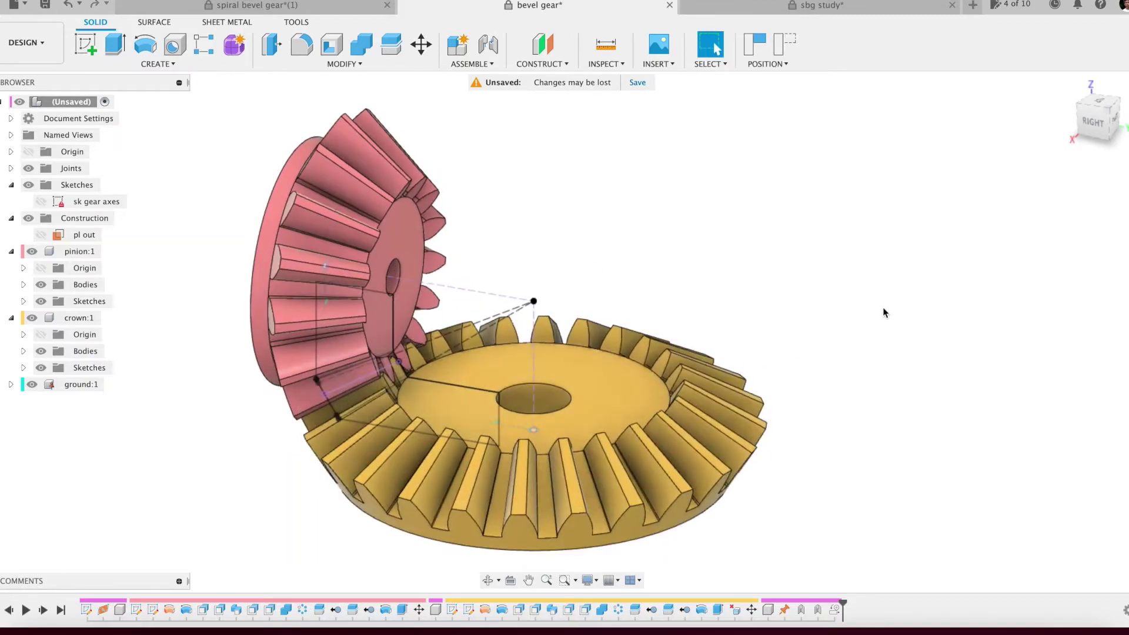
{"action": "left_click", "coordinate": [1093, 124]}
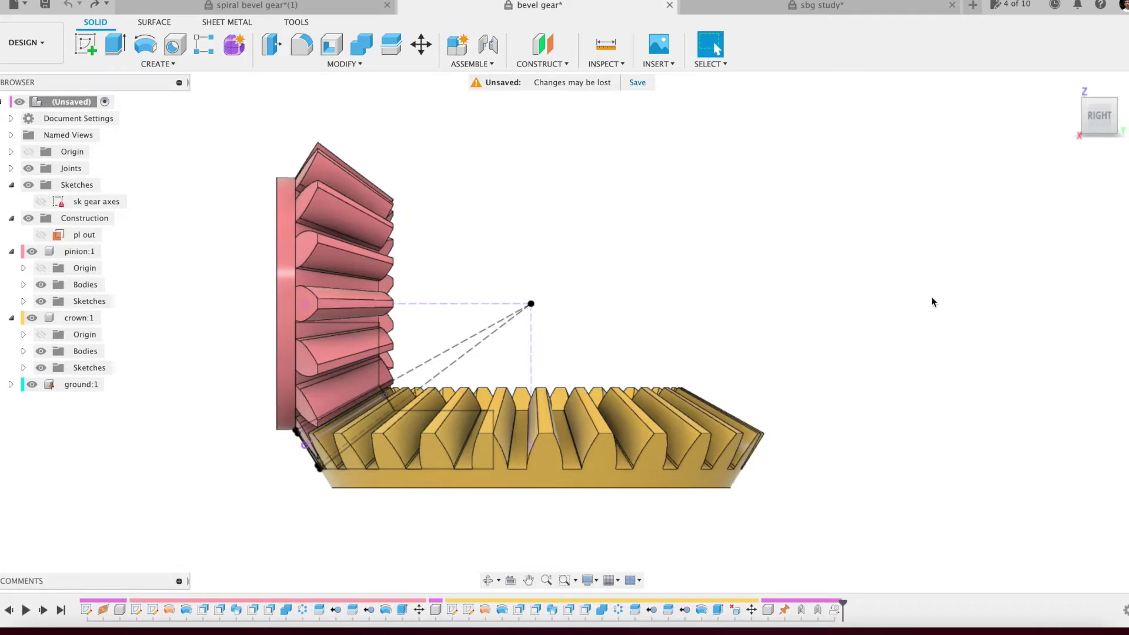
{"action": "middle_click_drag", "start_coordinate": [931, 298], "coordinate": [871, 325], "text": "shift"}
Step: Review the user parameters for shaft angle sigma, tooth counts Z1 and Z2, and pitch angles delta1 and delta2
{"action": "left_click", "coordinate": [372, 64]}
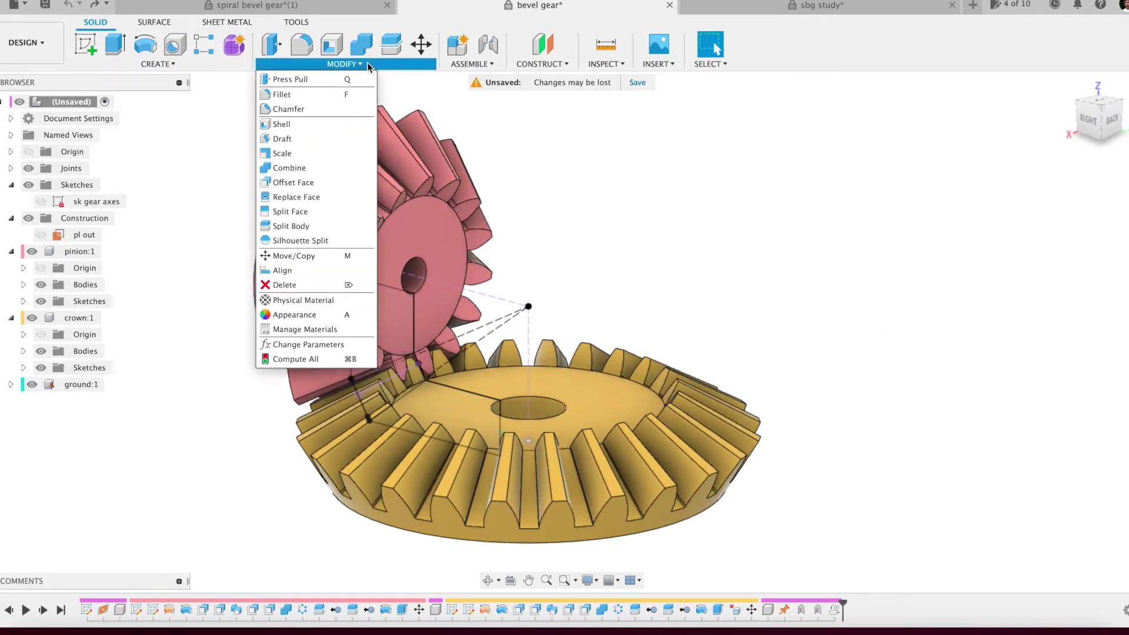
{"action": "left_click", "coordinate": [300, 343]}
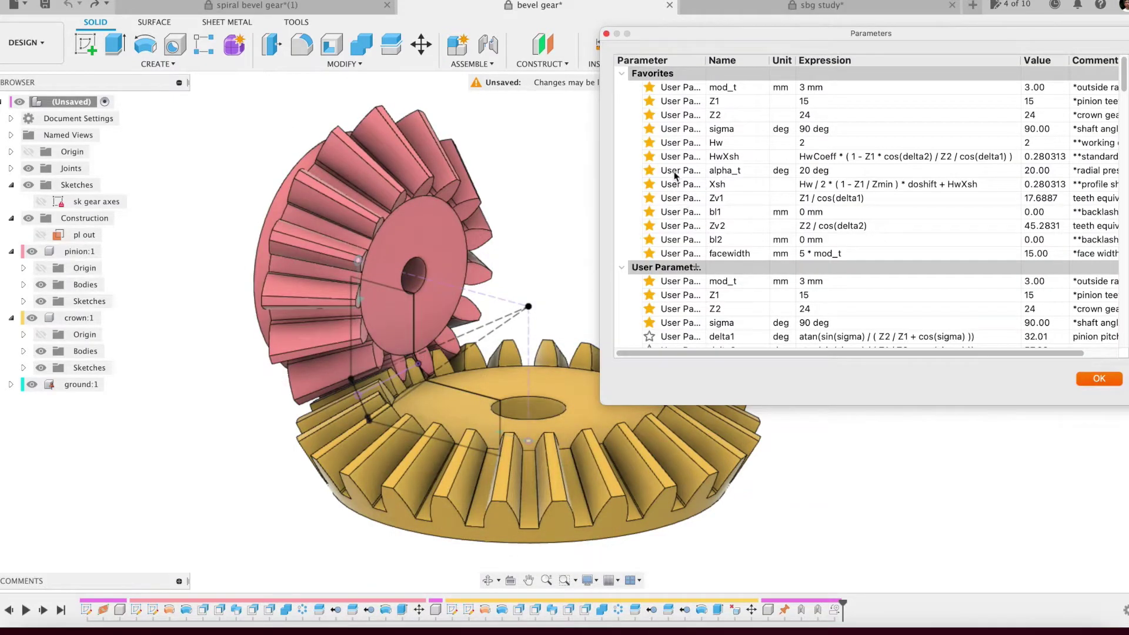
{"action": "left_click", "coordinate": [635, 128]}
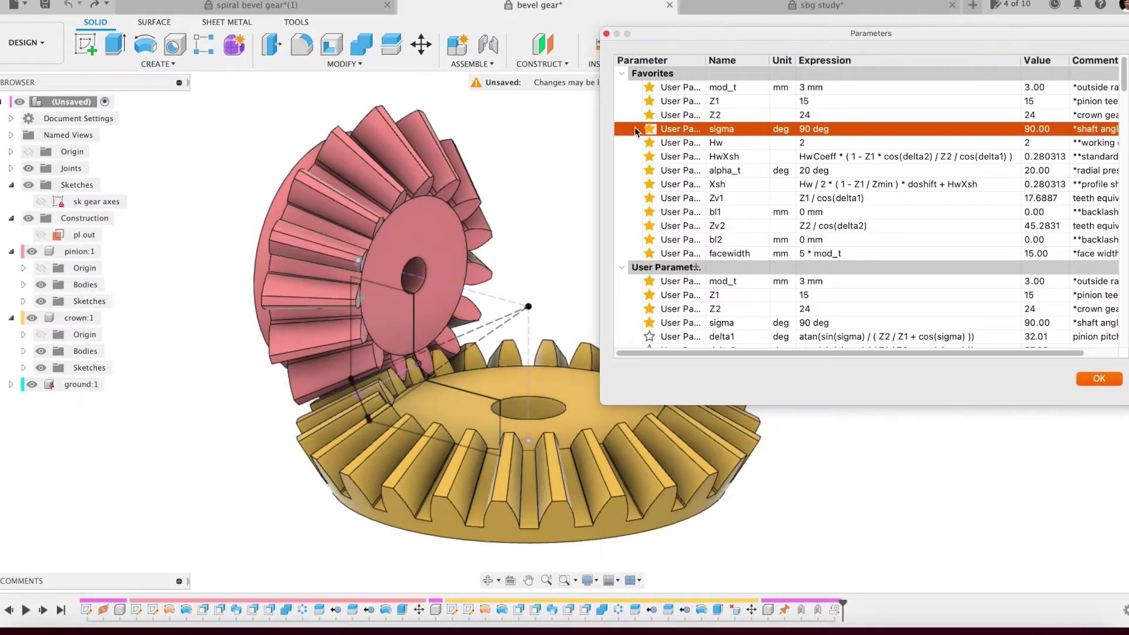
{"action": "left_click", "coordinate": [630, 115]}
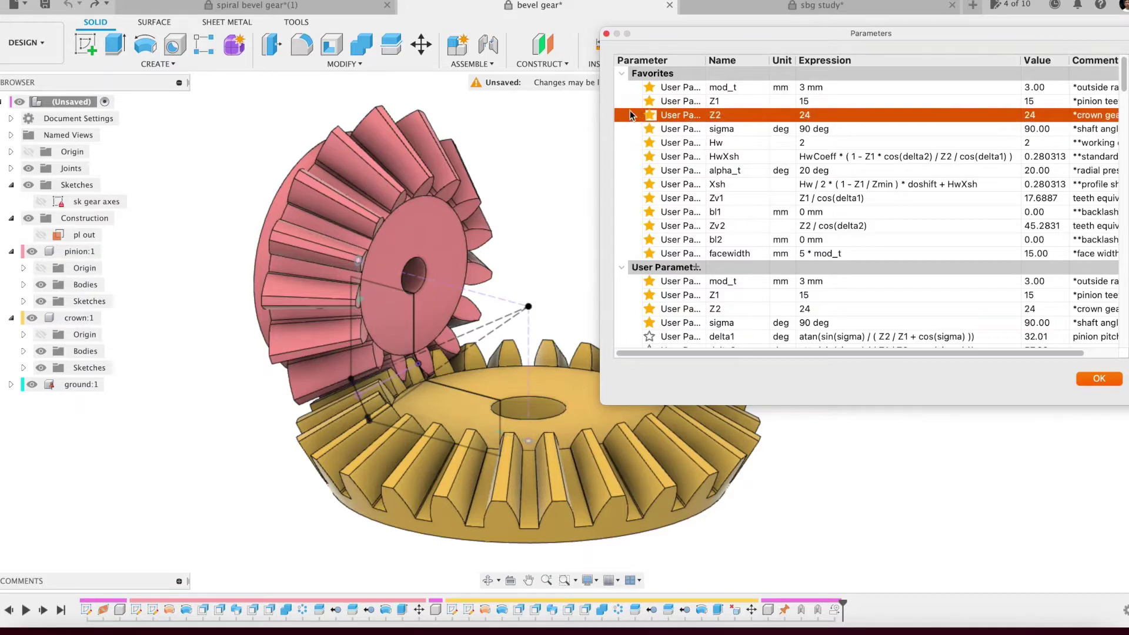
{"action": "left_click", "coordinate": [629, 102]}
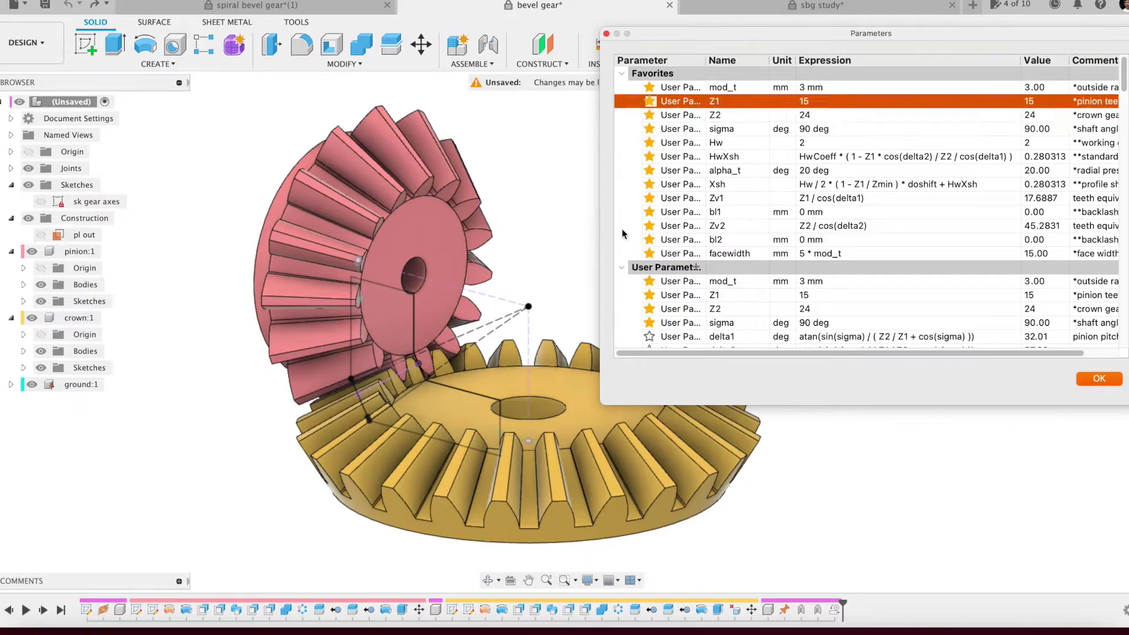
{"action": "scroll", "coordinate": [623, 233], "scroll_direction": "down", "scroll_amount": 3}
{"action": "left_click", "coordinate": [634, 272]}
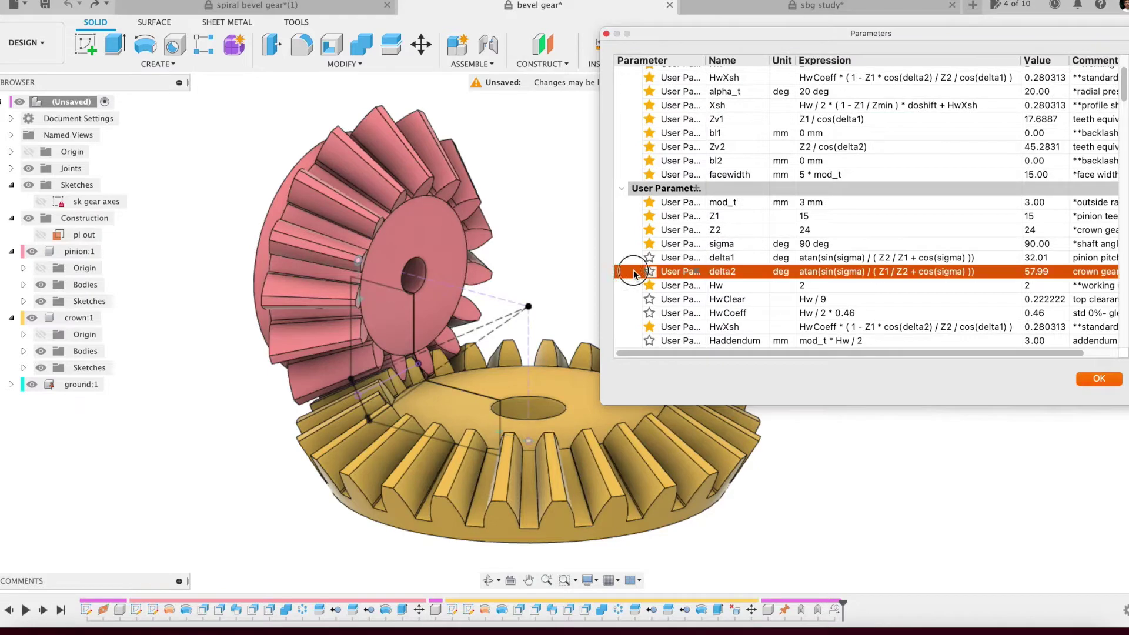
{"action": "left_click", "coordinate": [628, 257]}
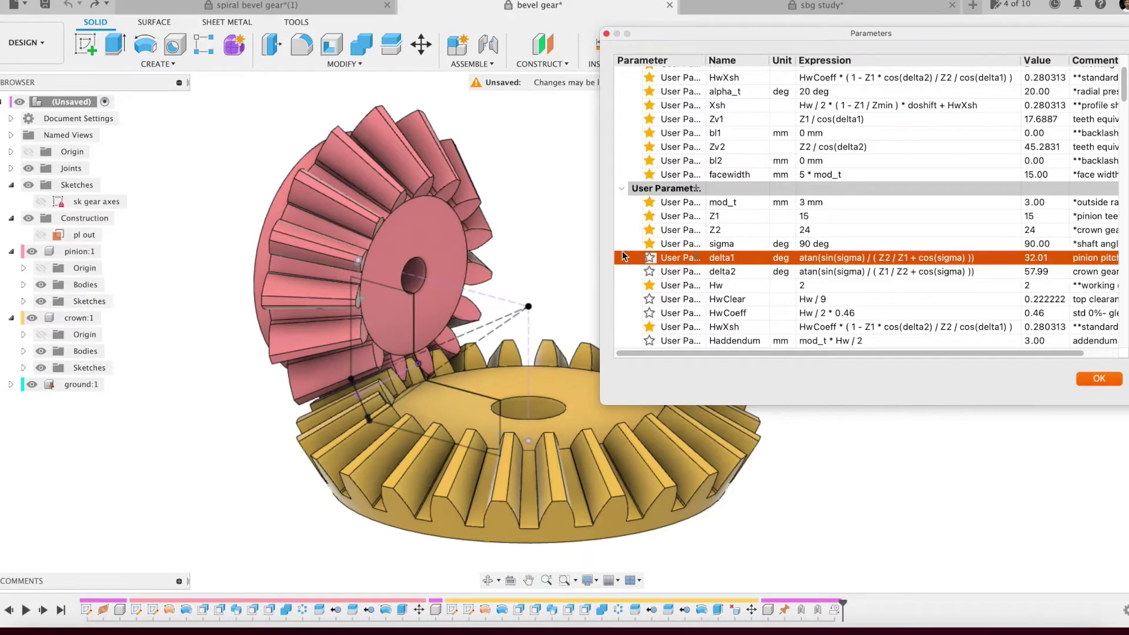
{"action": "scroll", "coordinate": [646, 188], "scroll_direction": "up", "scroll_amount": 3}
{"action": "left_click", "coordinate": [607, 34]}
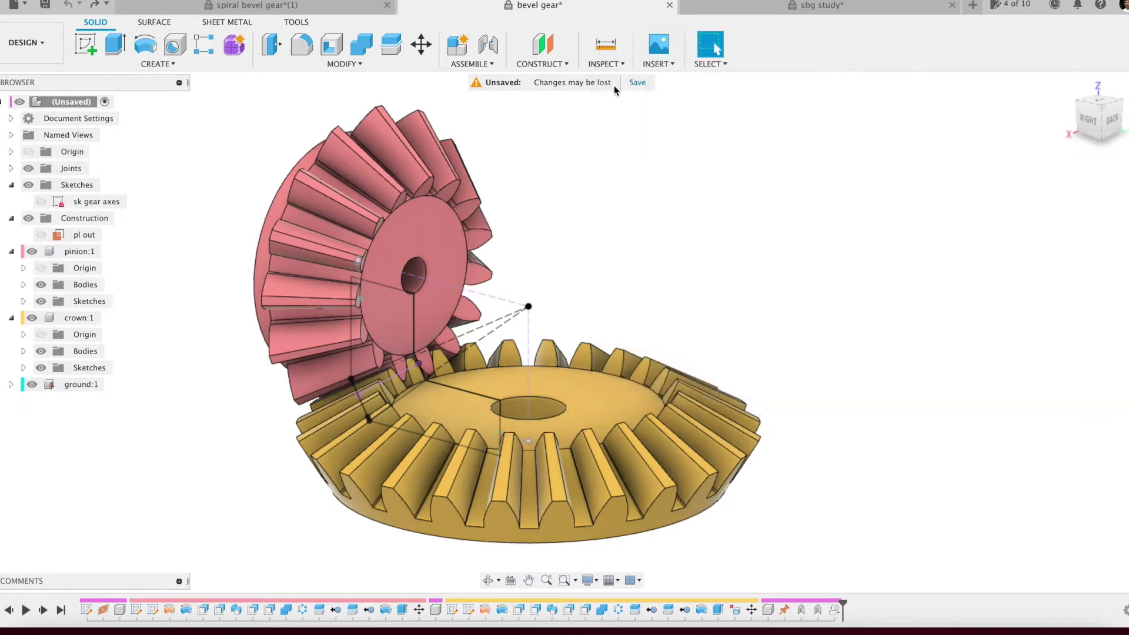
Step: Show the sk gear axes sketch and the pl out plane, and hide the pinion and crown components
{"action": "left_click", "coordinate": [101, 202]}
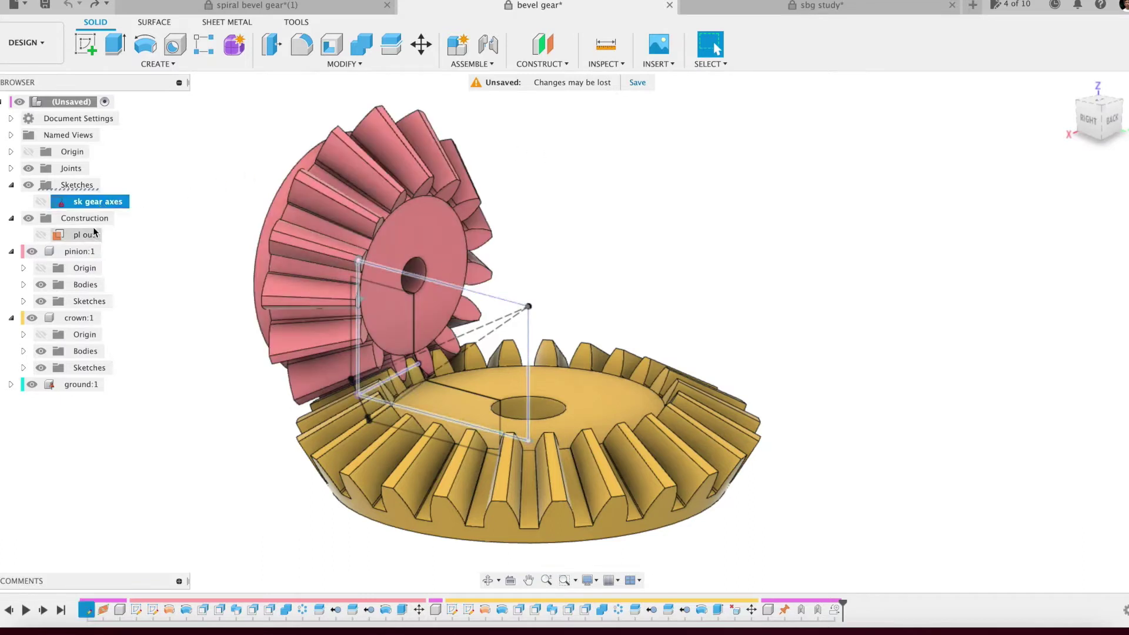
{"action": "left_click", "coordinate": [91, 233], "text": "shift"}
{"action": "left_click", "coordinate": [79, 251], "text": "shift"}
{"action": "left_click", "coordinate": [78, 317], "text": "shift"}
{"action": "key", "text": "v"}
{"action": "left_click", "coordinate": [176, 277]}
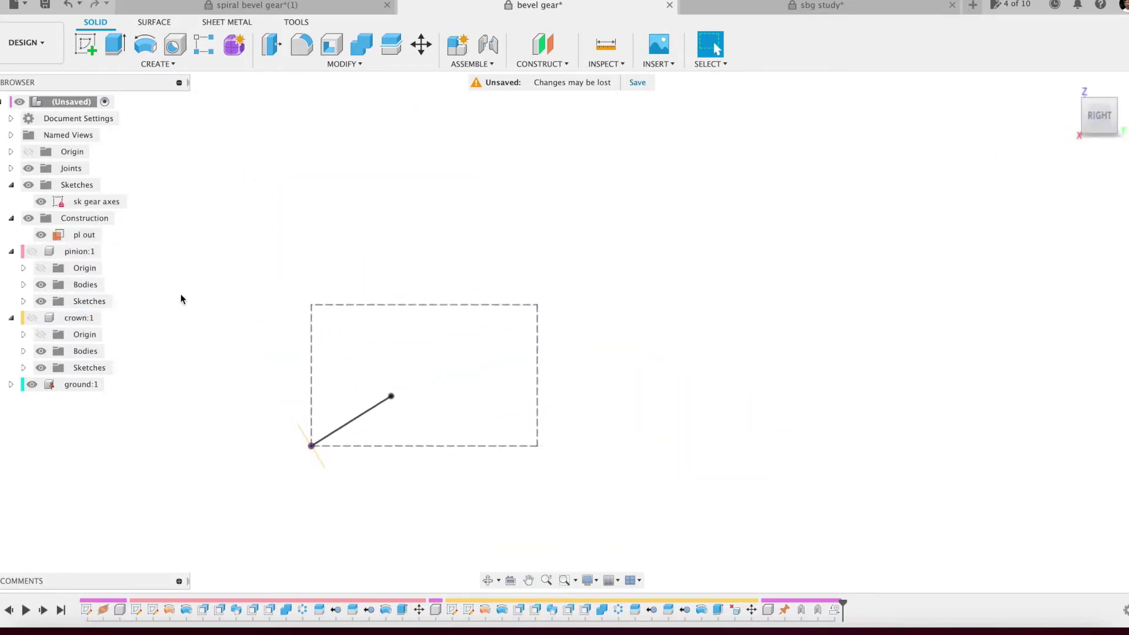
Step: Open the sk gear axes sketch, check its sigma angle dimension between the two axes, and finish the sketch
{"action": "right_click", "coordinate": [96, 204]}
{"action": "left_click", "coordinate": [135, 243]}
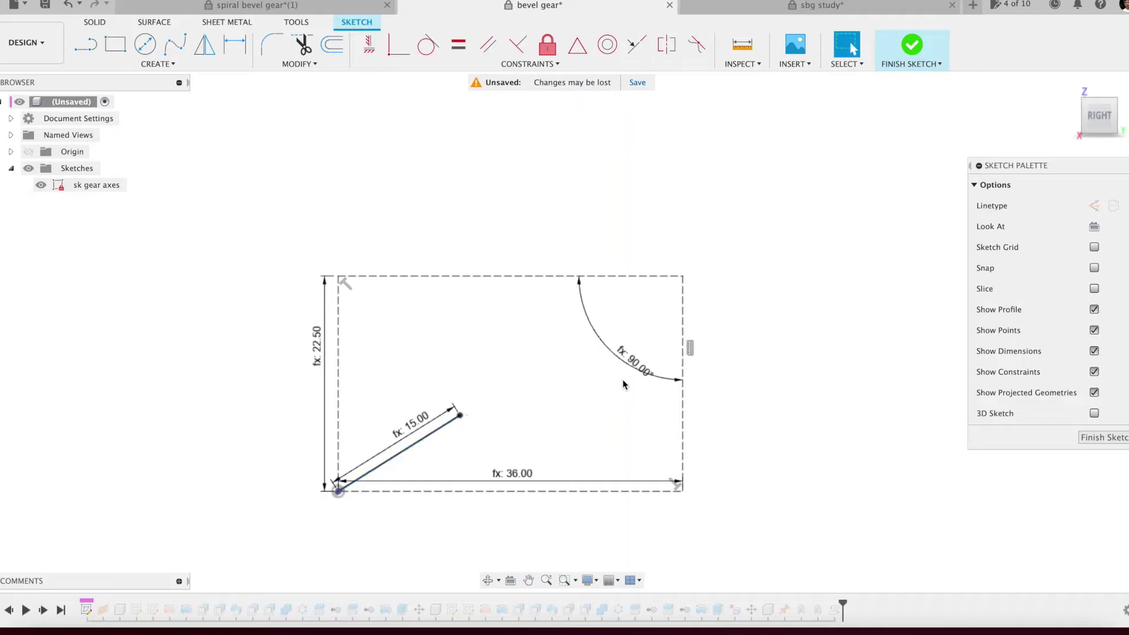
{"action": "scroll", "coordinate": [637, 369], "scroll_direction": "up", "scroll_amount": 2}
{"action": "scroll", "coordinate": [637, 369], "scroll_direction": "down", "scroll_amount": 2}
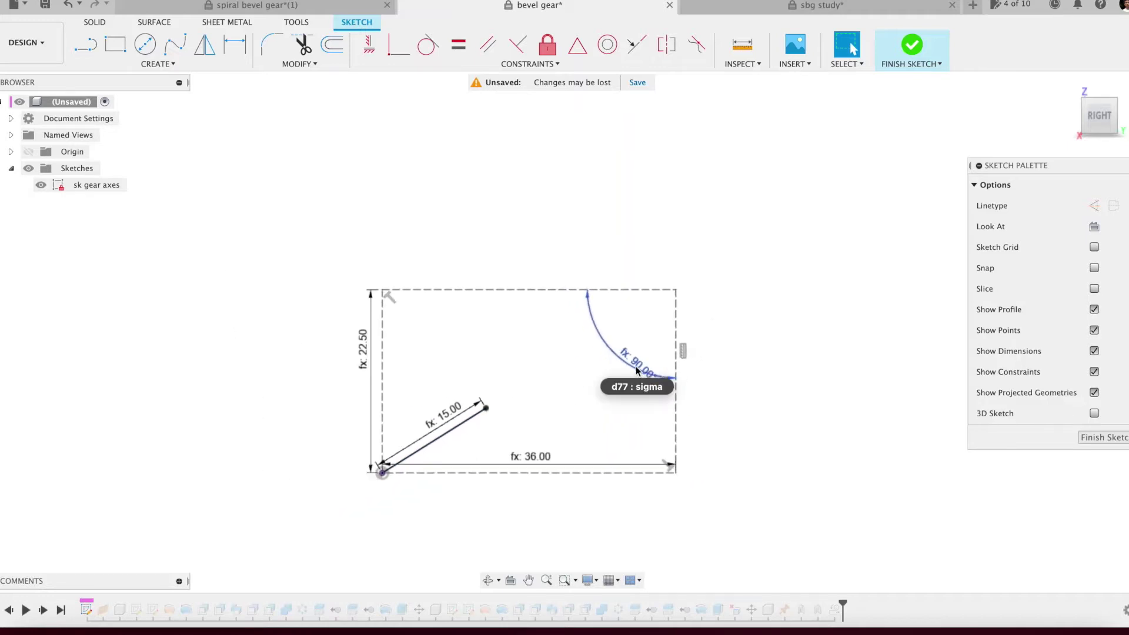
{"action": "right_click", "coordinate": [421, 214]}
{"action": "left_click", "coordinate": [337, 210]}
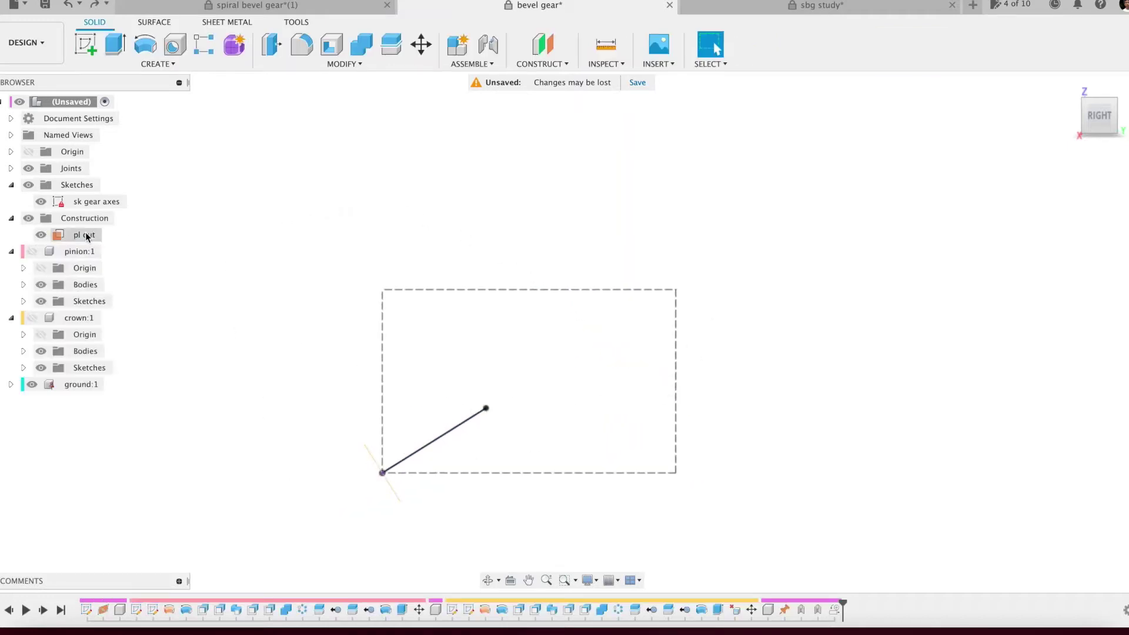
Step: Inspect the pl out construction plane at the outer end of the face-width line, and bring the gears back into view
{"action": "middle_click_drag", "start_coordinate": [201, 249], "coordinate": [240, 292], "text": "shift"}
{"action": "mouse_move", "coordinate": [330, 412]}
{"action": "middle_mouse_down", "text": "shift"}
{"action": "mouse_move", "coordinate": [391, 436]}
{"action": "mouse_move", "coordinate": [396, 382]}
{"action": "mouse_move", "coordinate": [345, 305]}
{"action": "mouse_move", "coordinate": [281, 292]}
{"action": "mouse_move", "coordinate": [302, 298]}
{"action": "mouse_move", "coordinate": [312, 284]}
{"action": "middle_mouse_up", "text": "shift"}
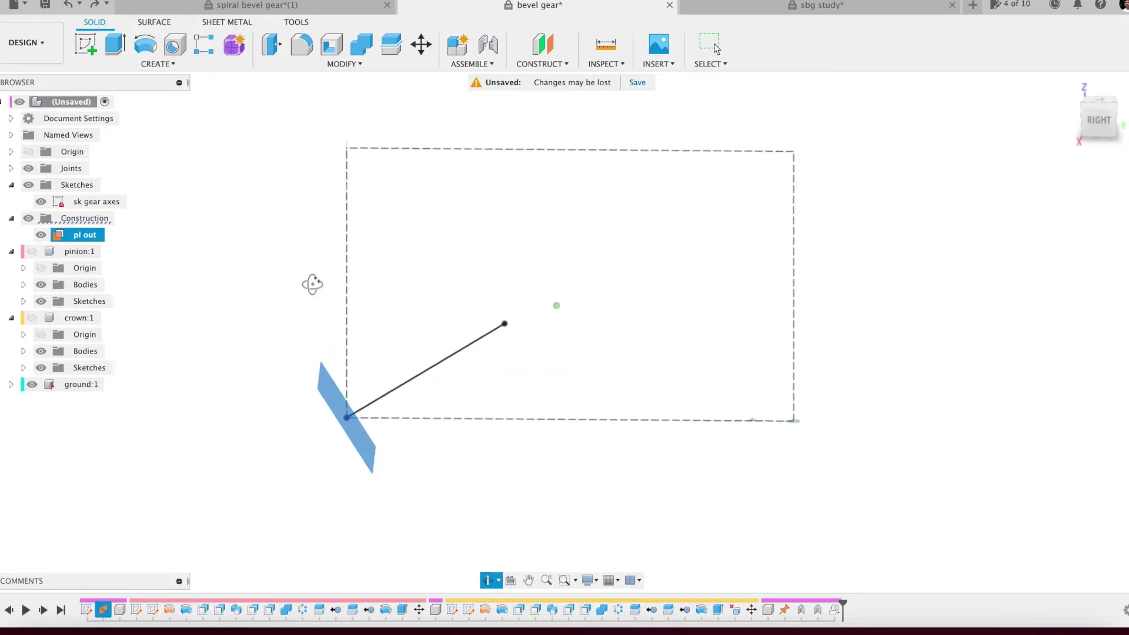
{"action": "left_click", "coordinate": [229, 172]}
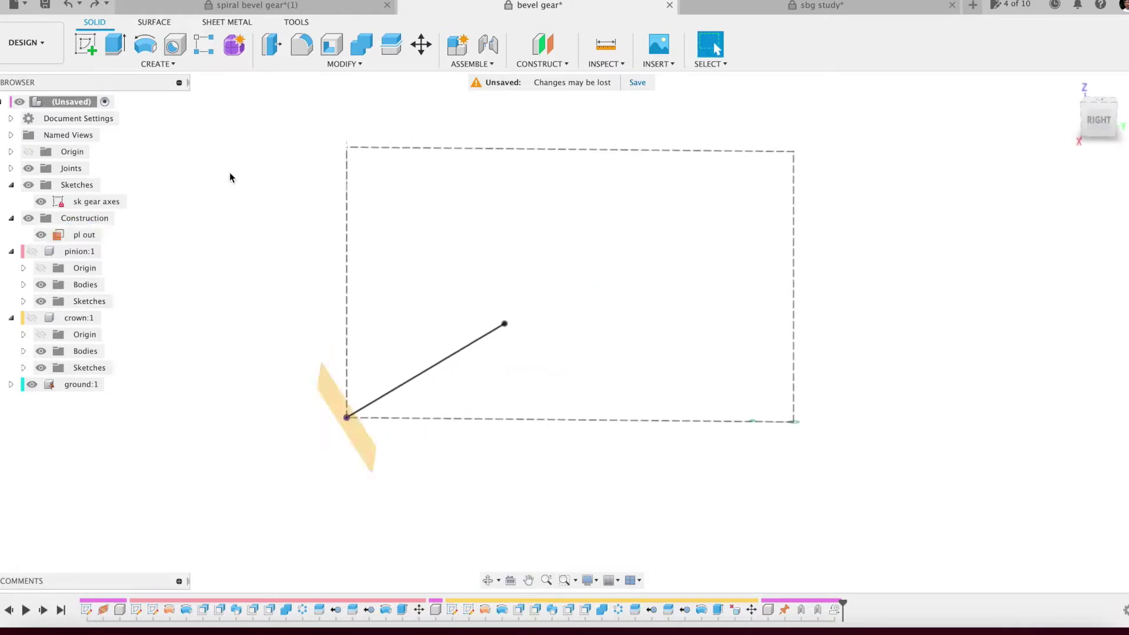
{"action": "scroll", "coordinate": [229, 172], "scroll_direction": "right", "scroll_amount": 3}
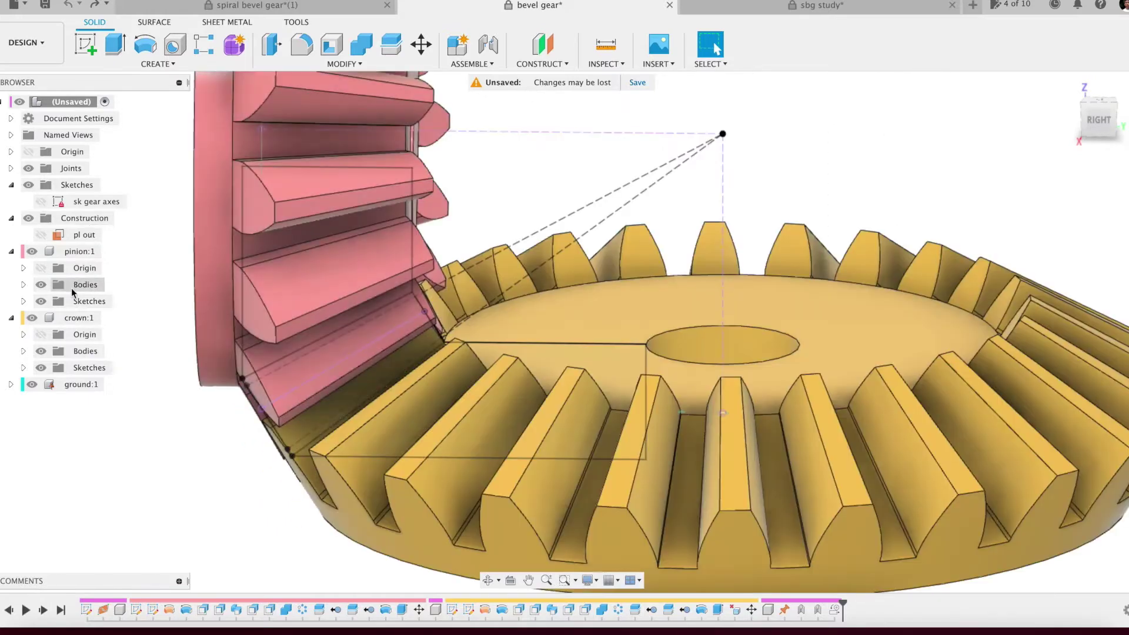
Step: Activate the pinion component and roll its history back to just after its first sketch
{"action": "left_click", "coordinate": [111, 251]}
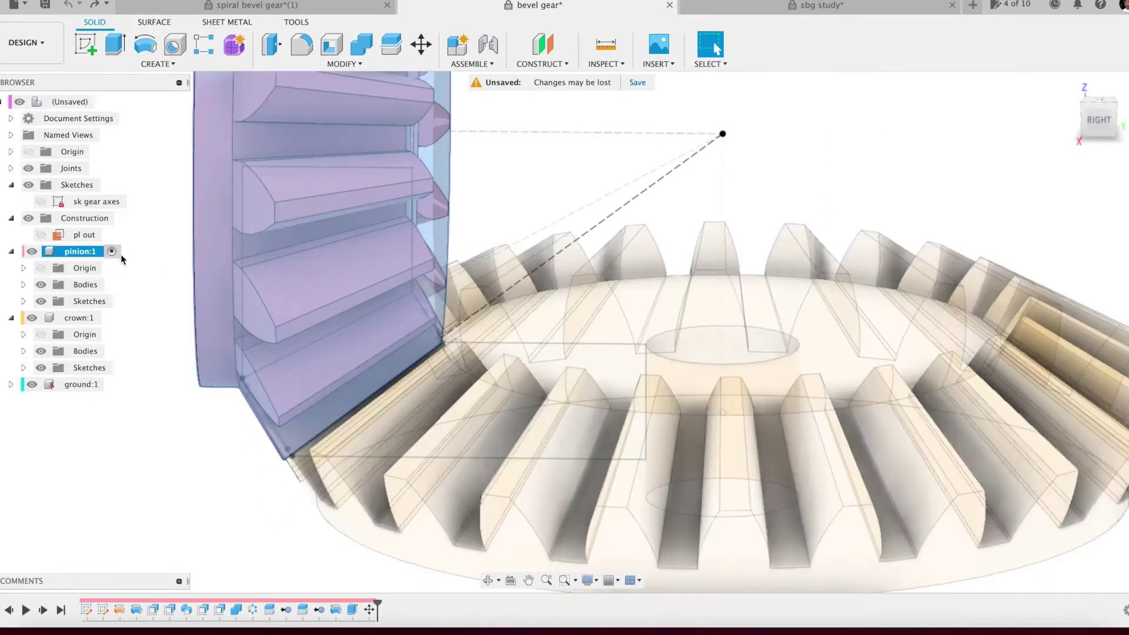
{"action": "scroll", "coordinate": [158, 265], "scroll_direction": "down", "scroll_amount": 3}
{"action": "middle_click_drag", "start_coordinate": [151, 265], "coordinate": [228, 309]}
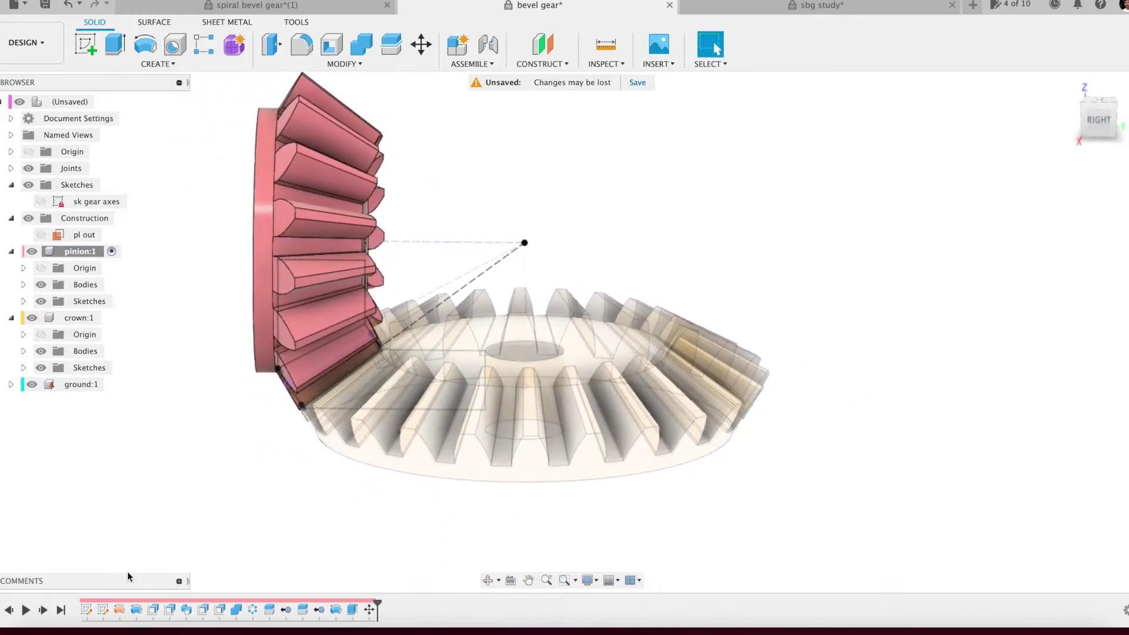
{"action": "left_click", "coordinate": [11, 609]}
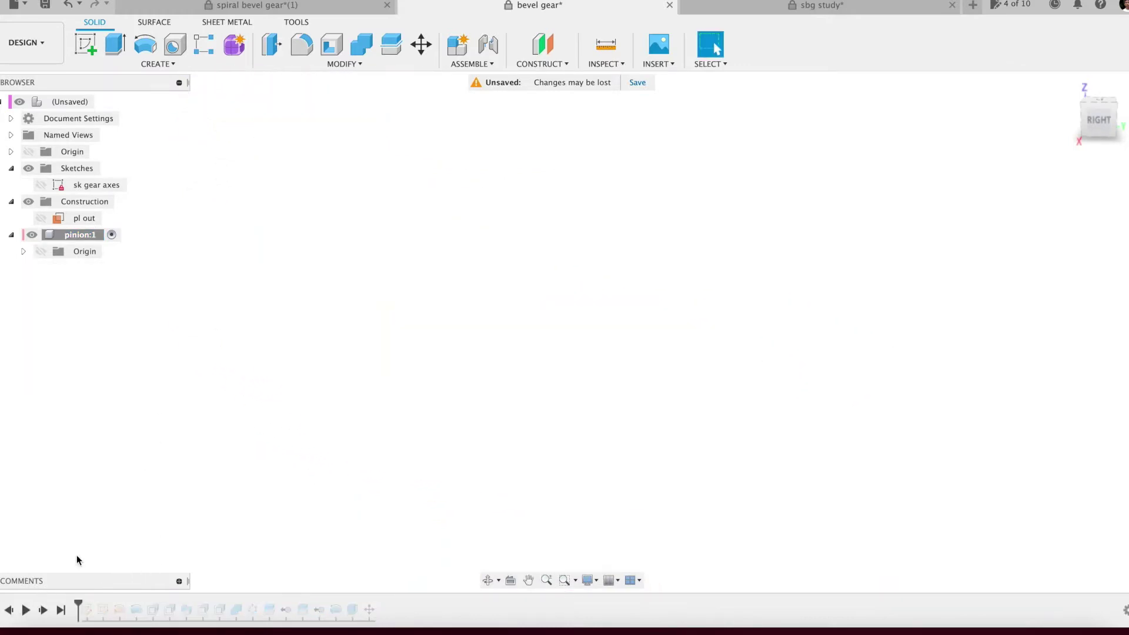
{"action": "left_click", "coordinate": [44, 611]}
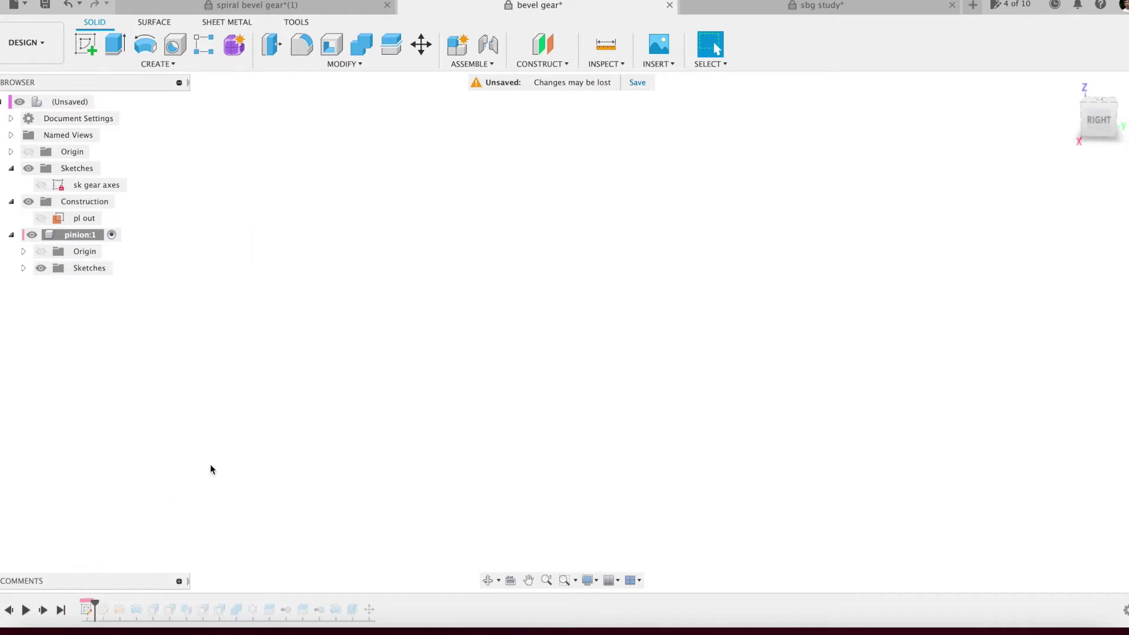
Step: Show the pinion's sk tooth sketch together with the sk gear axes sketch and examine the tooth profile
{"action": "left_click", "coordinate": [24, 268]}
{"action": "left_click", "coordinate": [55, 287]}
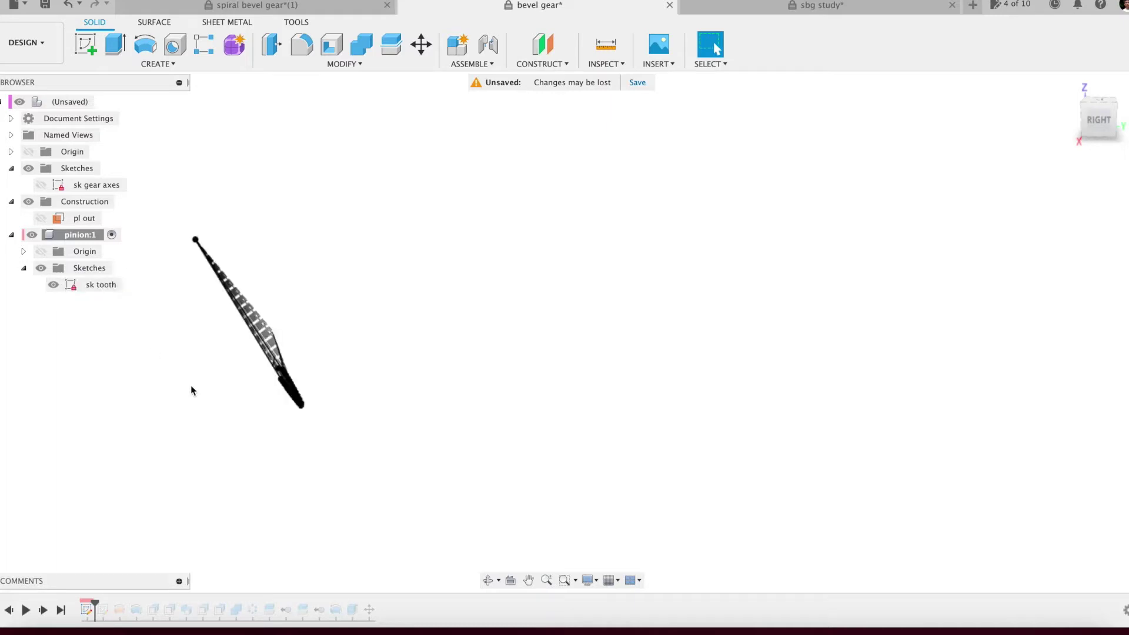
{"action": "mouse_move", "coordinate": [200, 435]}
{"action": "middle_mouse_down", "text": "shift"}
{"action": "mouse_move", "coordinate": [202, 423]}
{"action": "mouse_move", "coordinate": [261, 411]}
{"action": "middle_mouse_up", "text": "shift"}
{"action": "mouse_move", "coordinate": [357, 448]}
{"action": "middle_mouse_down"}
{"action": "mouse_move", "coordinate": [468, 368]}
{"action": "mouse_move", "coordinate": [359, 289]}
{"action": "middle_mouse_up"}
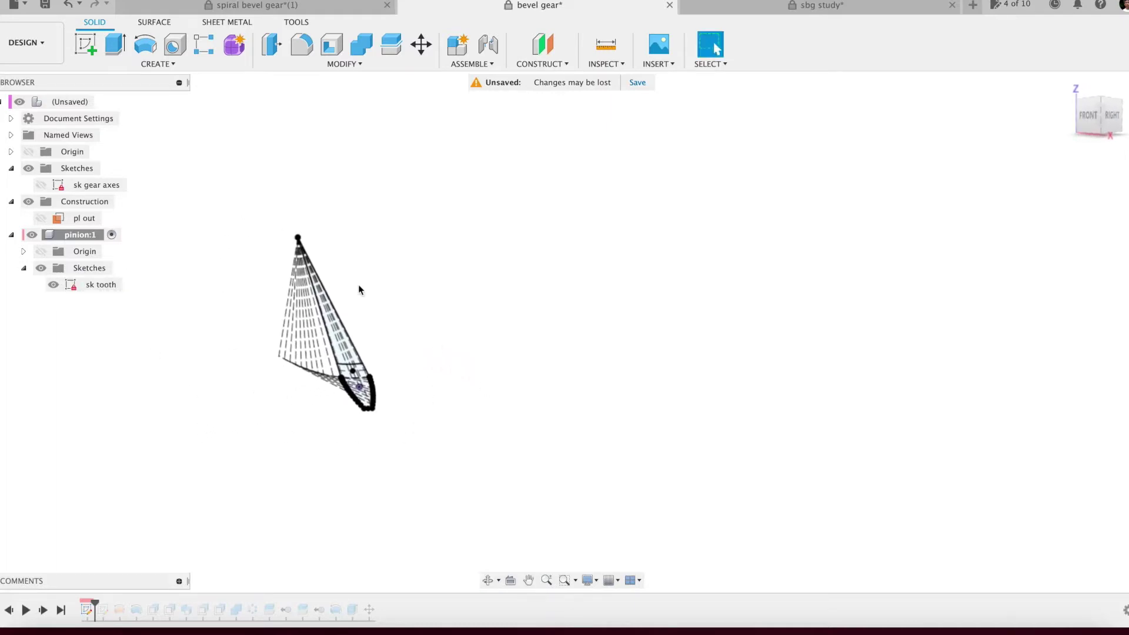
{"action": "left_click", "coordinate": [39, 185]}
{"action": "scroll", "coordinate": [391, 353], "scroll_direction": "up", "scroll_amount": 4}
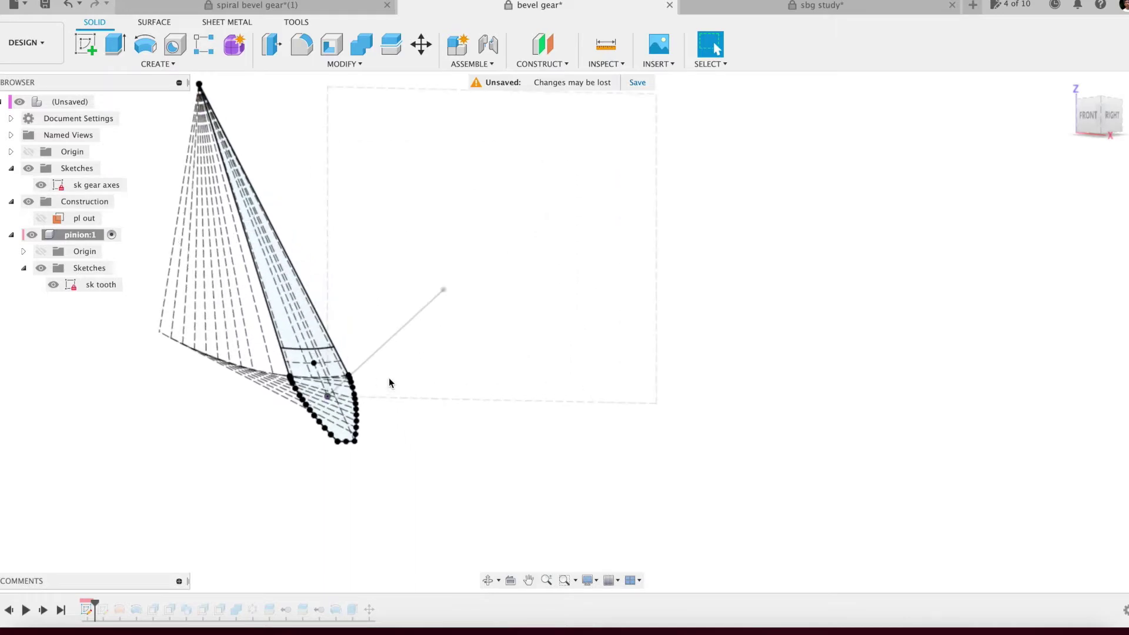
{"action": "mouse_move", "coordinate": [389, 382]}
{"action": "middle_mouse_down", "text": "shift"}
{"action": "mouse_move", "coordinate": [483, 395]}
{"action": "mouse_move", "coordinate": [484, 406]}
{"action": "middle_mouse_up", "text": "shift"}
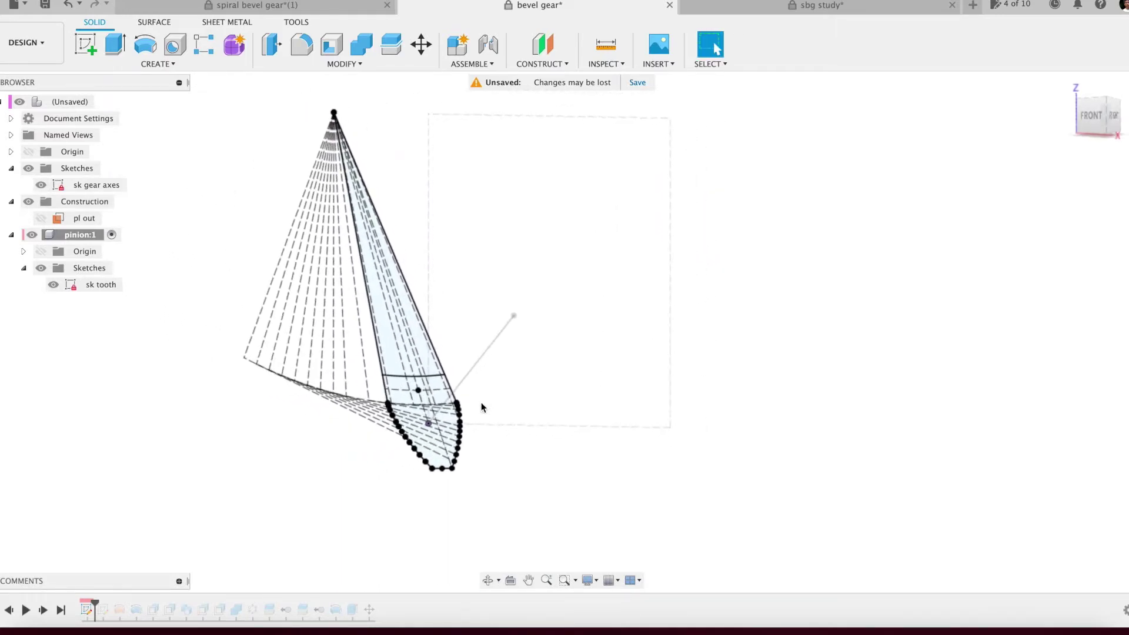
Step: Examine the pinion's sk tooth sketch edge-on from the right-side view and at an angle against the gear axes
{"action": "scroll", "coordinate": [382, 427], "scroll_direction": "up", "scroll_amount": 1}
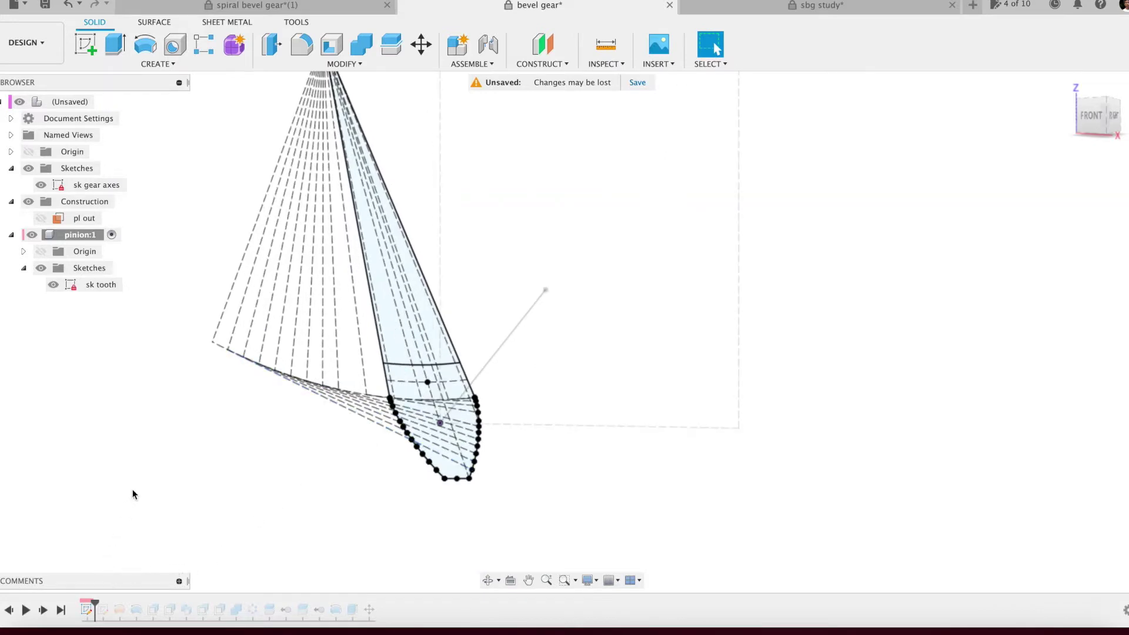
{"action": "mouse_move", "coordinate": [529, 525]}
{"action": "middle_mouse_down", "text": "shift"}
{"action": "mouse_move", "coordinate": [564, 523]}
{"action": "mouse_move", "coordinate": [590, 543]}
{"action": "mouse_move", "coordinate": [592, 525]}
{"action": "mouse_move", "coordinate": [620, 520]}
{"action": "mouse_move", "coordinate": [551, 536]}
{"action": "mouse_move", "coordinate": [718, 434]}
{"action": "mouse_move", "coordinate": [821, 348]}
{"action": "mouse_move", "coordinate": [788, 345]}
{"action": "mouse_move", "coordinate": [823, 335]}
{"action": "middle_mouse_up", "text": "shift"}
{"action": "left_click", "coordinate": [1102, 121]}
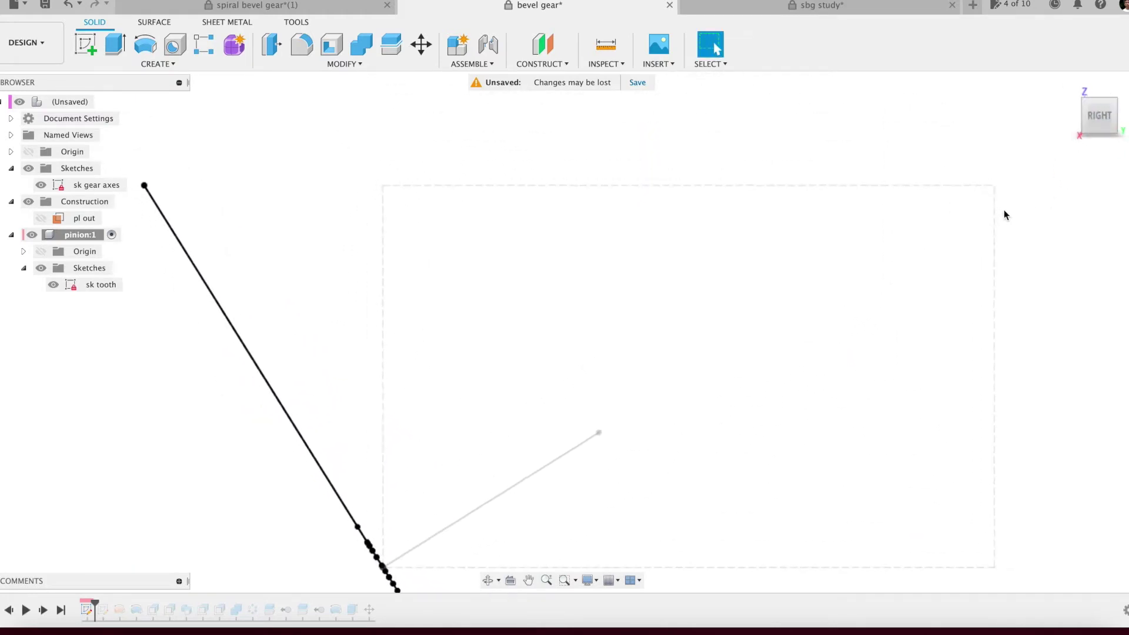
{"action": "scroll", "coordinate": [905, 310], "scroll_direction": "up", "scroll_amount": 2}
{"action": "scroll", "coordinate": [901, 308], "scroll_direction": "down", "scroll_amount": 3}
{"action": "middle_click_drag", "start_coordinate": [901, 308], "coordinate": [846, 277]}
{"action": "middle_click_drag", "start_coordinate": [731, 274], "coordinate": [791, 268], "text": "shift"}
Step: Review the Z2 and Zv2 tooth-count parameters in the Parameters dialog and close it
{"action": "left_click", "coordinate": [373, 65]}
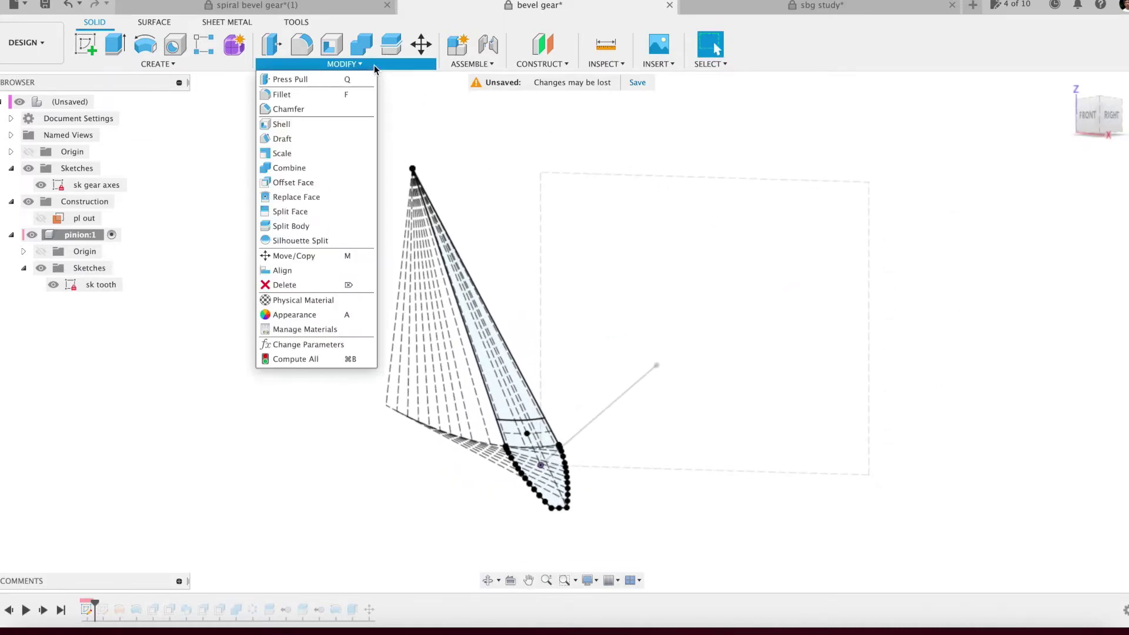
{"action": "left_click", "coordinate": [308, 343]}
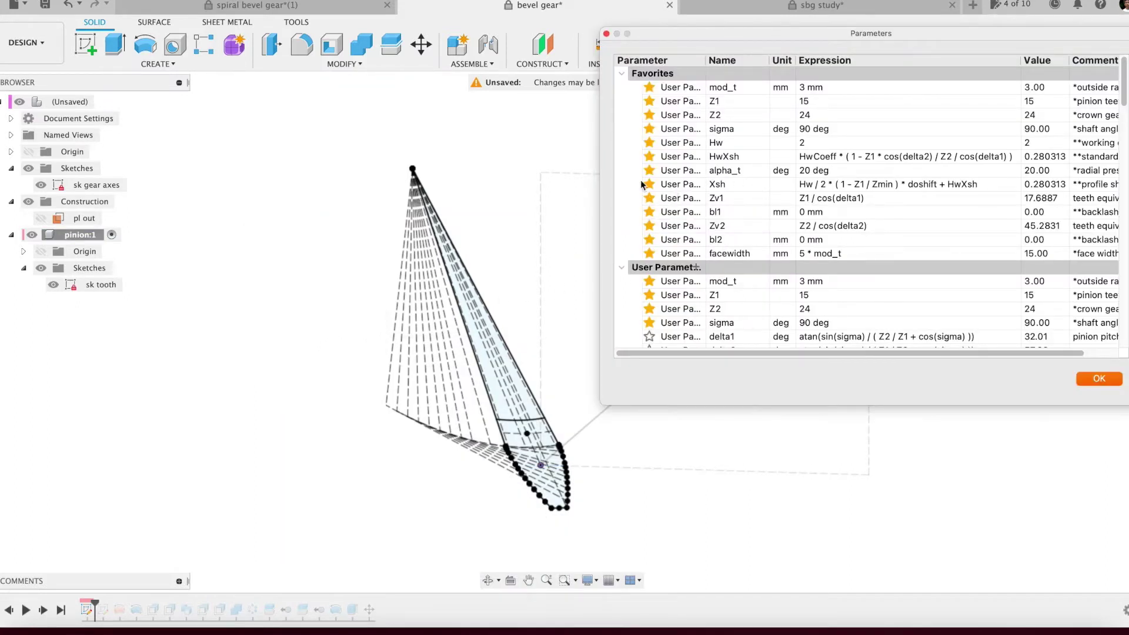
{"action": "left_click", "coordinate": [629, 115]}
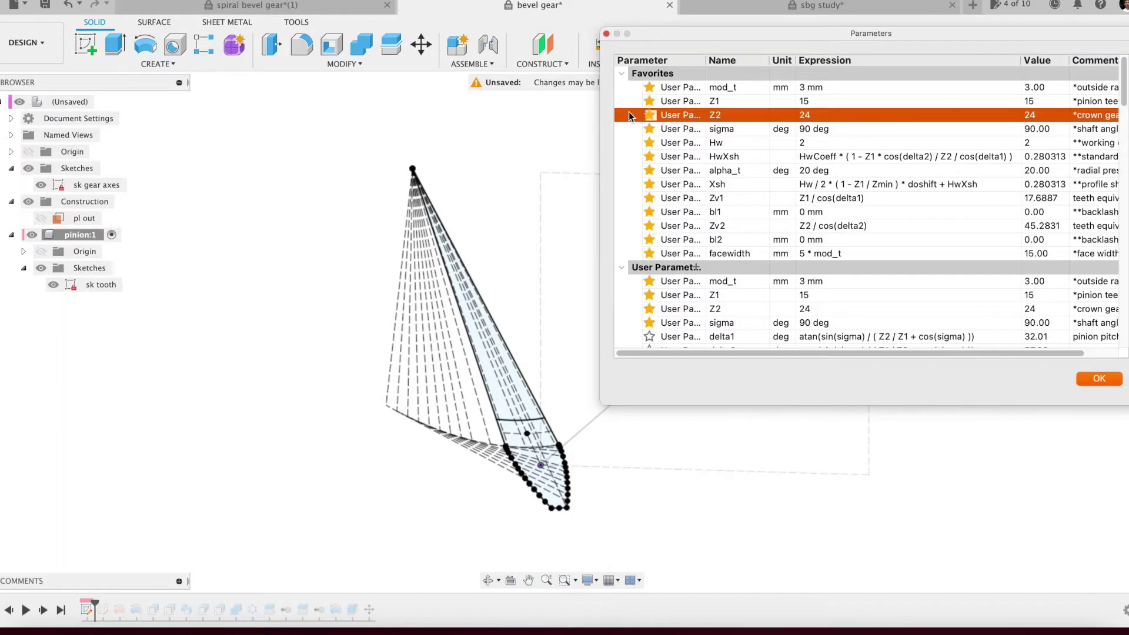
{"action": "left_click", "coordinate": [627, 227]}
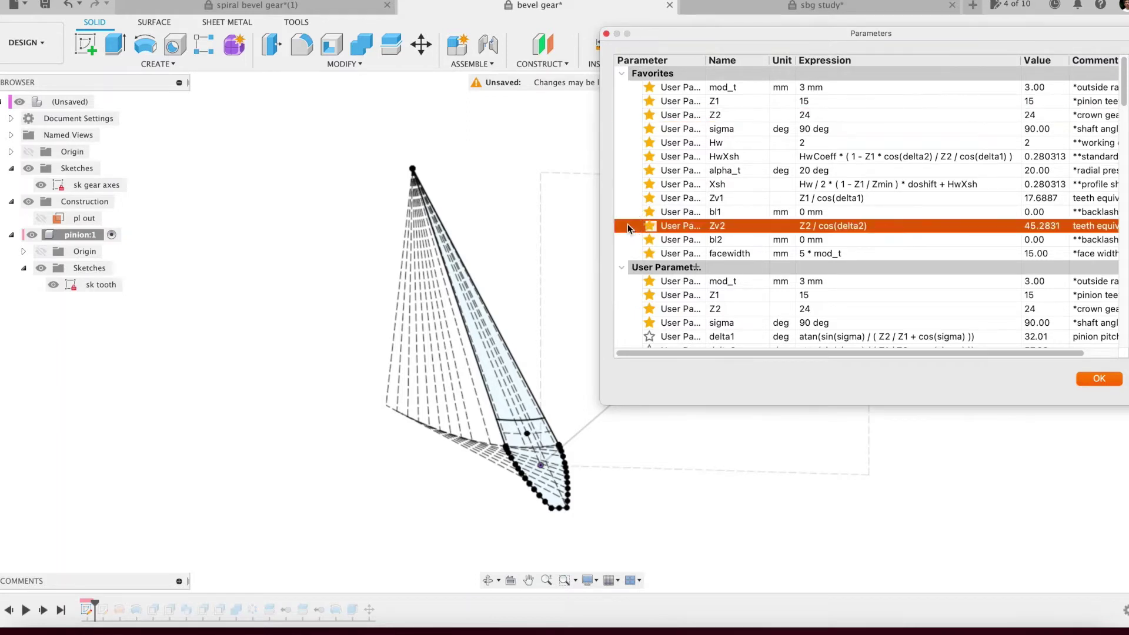
{"action": "left_click", "coordinate": [606, 34]}
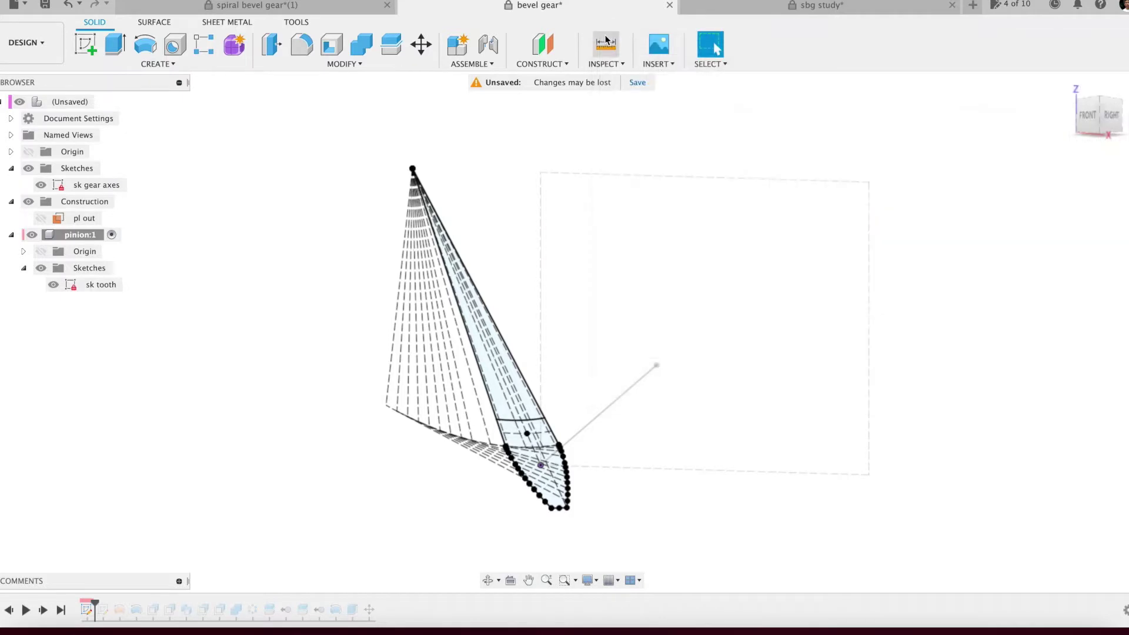
Step: Advance the pinion's history to the sk cone sketch, hide sk tooth and sk gear axes, and view the sketch from the right side
{"action": "left_click", "coordinate": [1111, 118]}
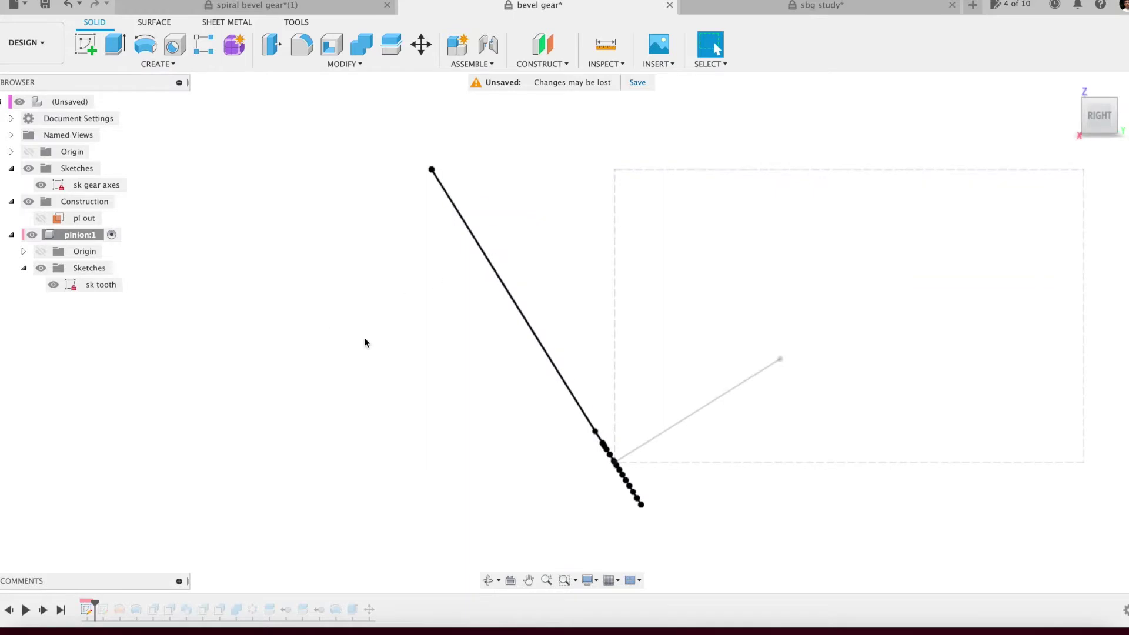
{"action": "left_click", "coordinate": [43, 610]}
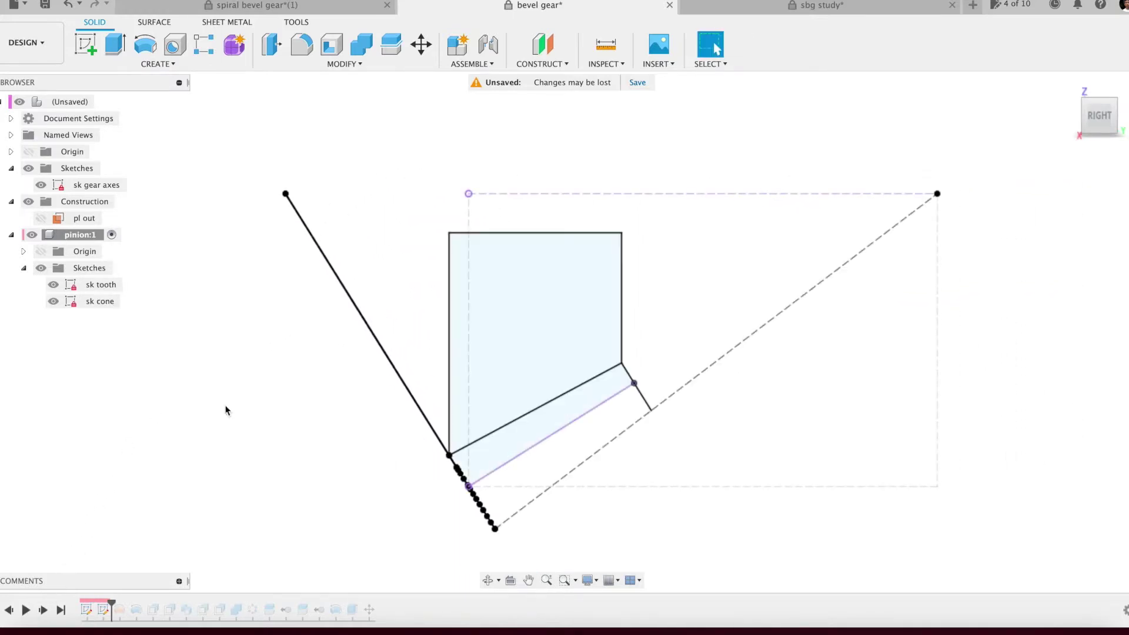
{"action": "mouse_move", "coordinate": [242, 410]}
{"action": "middle_mouse_down", "text": "shift"}
{"action": "mouse_move", "coordinate": [267, 408]}
{"action": "mouse_move", "coordinate": [258, 403]}
{"action": "middle_mouse_up", "text": "shift"}
{"action": "left_click", "coordinate": [58, 287]}
{"action": "left_click", "coordinate": [53, 285]}
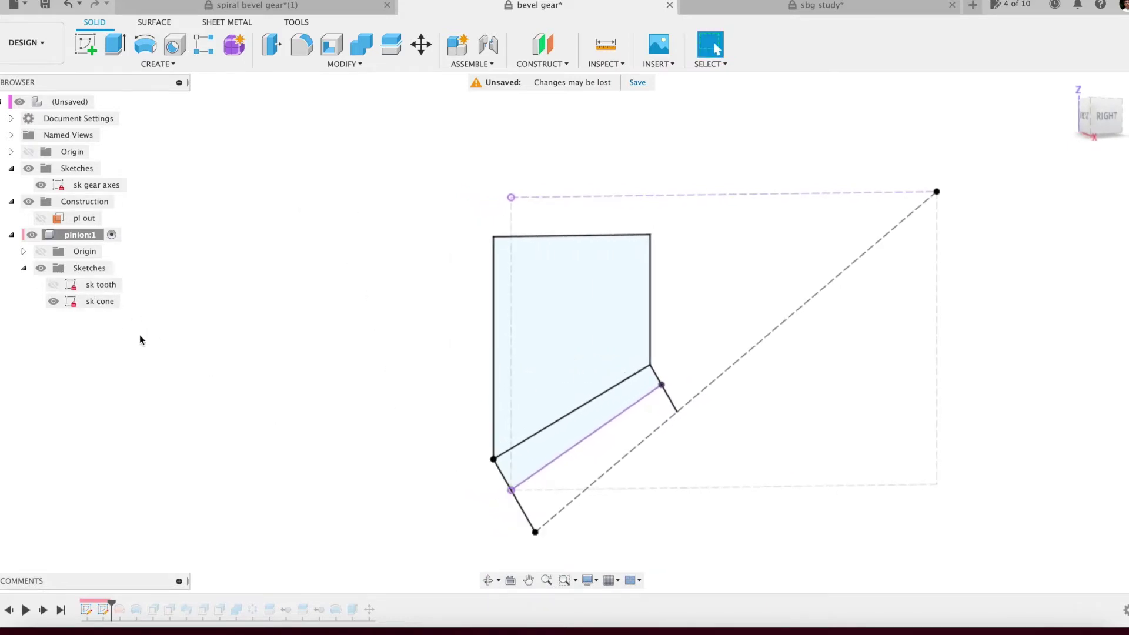
{"action": "middle_click_drag", "start_coordinate": [724, 469], "coordinate": [647, 465]}
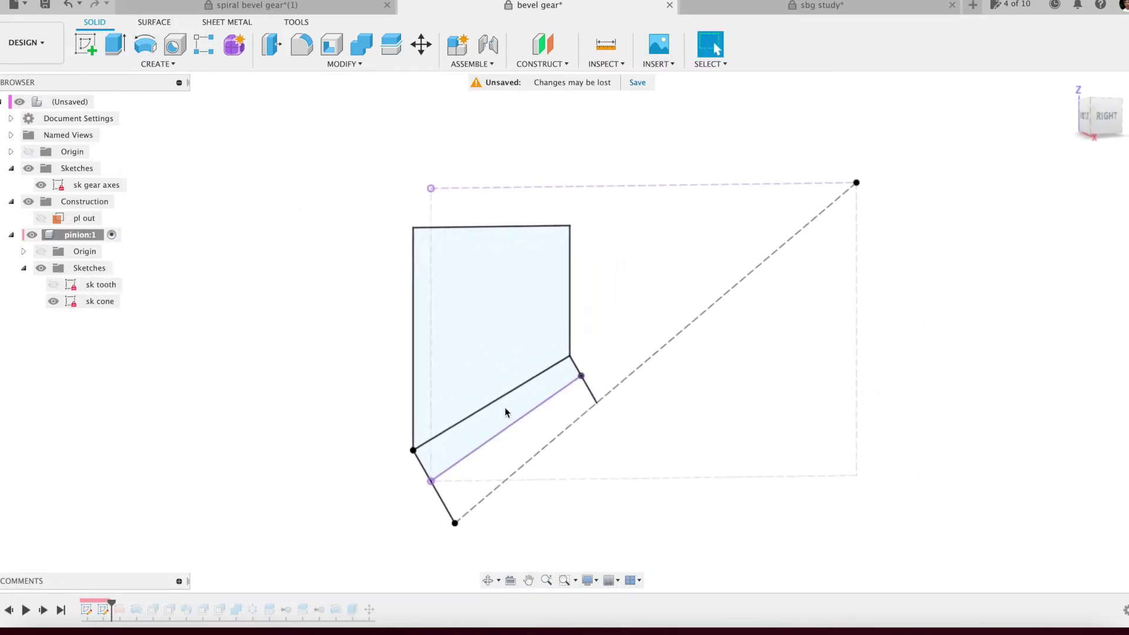
{"action": "scroll", "coordinate": [504, 425], "scroll_direction": "up", "scroll_amount": 2}
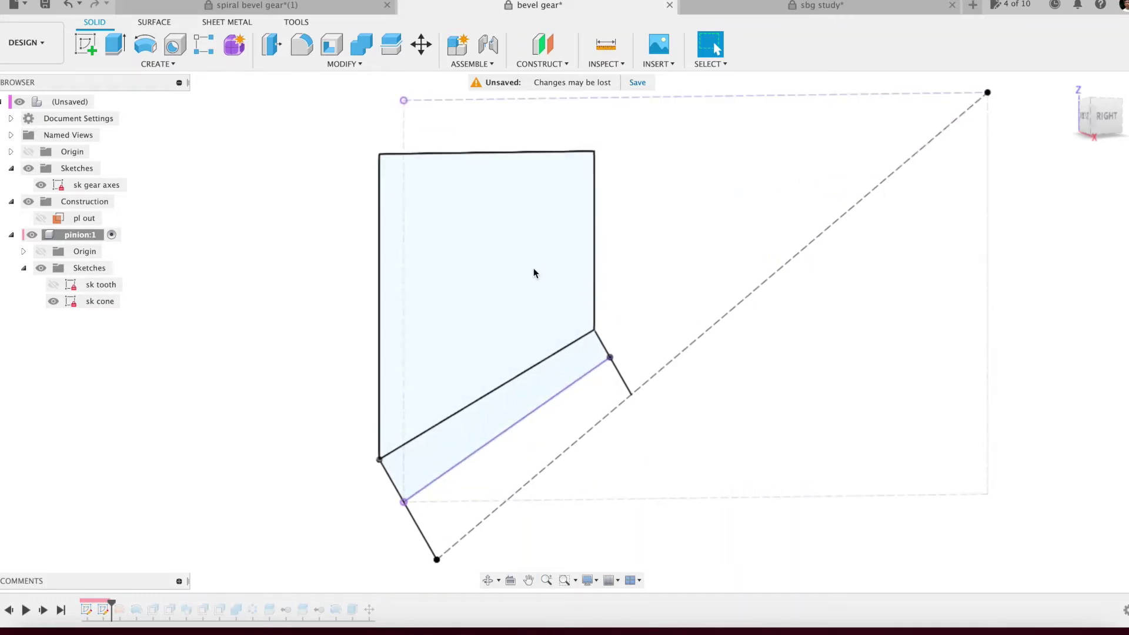
{"action": "left_click", "coordinate": [40, 186]}
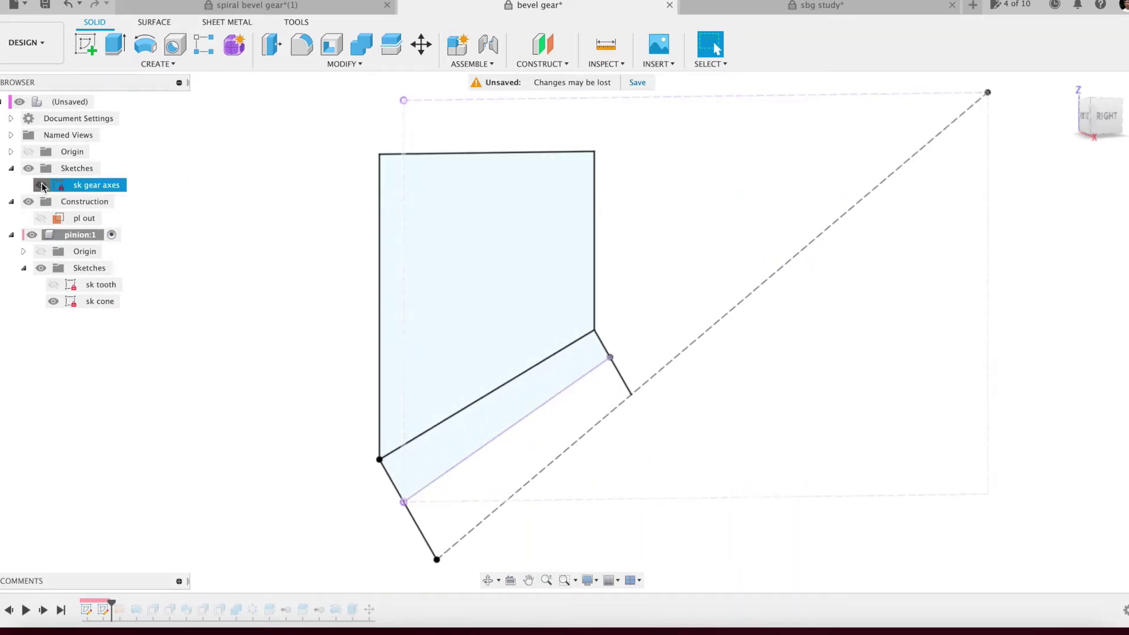
{"action": "left_click", "coordinate": [1107, 119]}
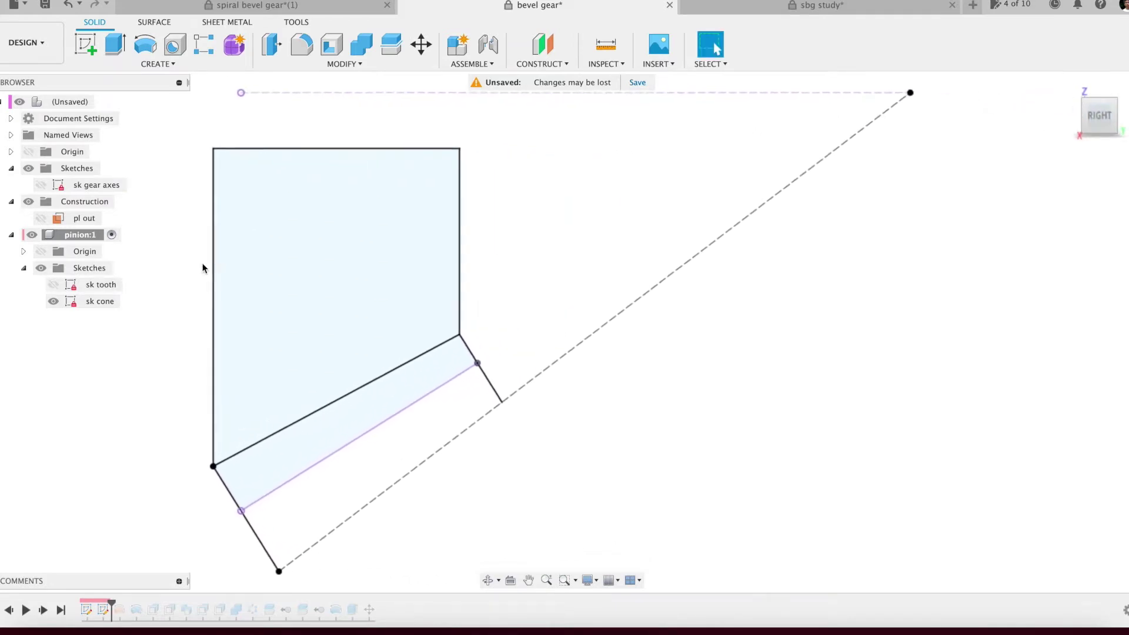
Step: Advance the pinion's history past the cut tool surfaces and show the out cut tool (2) and in cut tool (1) bodies
{"action": "left_click", "coordinate": [43, 610]}
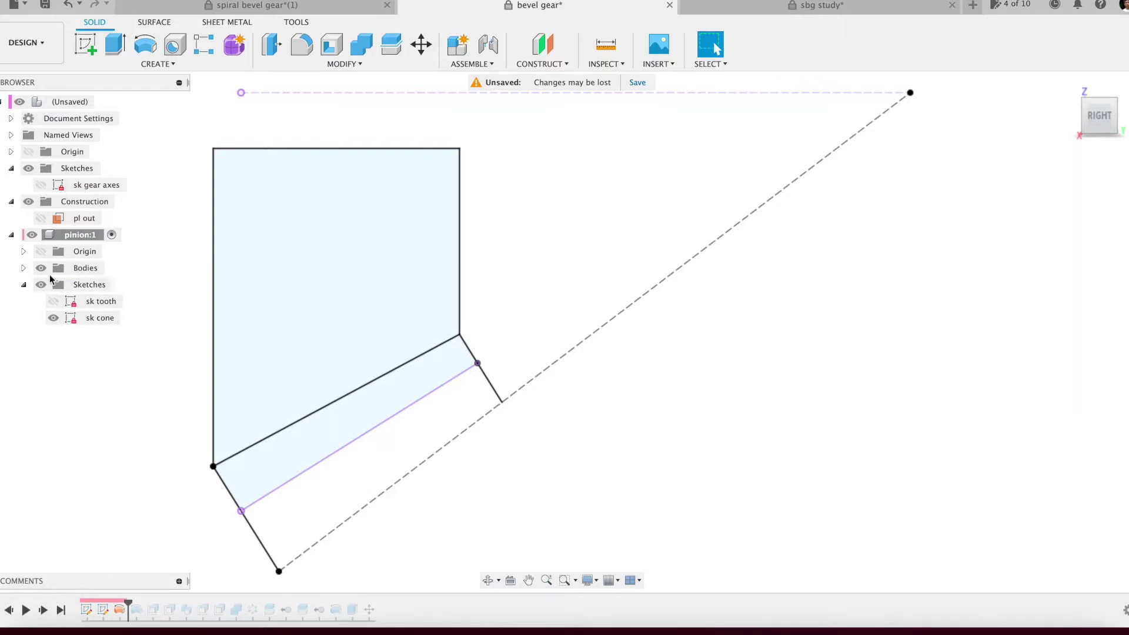
{"action": "left_click", "coordinate": [24, 268]}
{"action": "left_click", "coordinate": [53, 285]}
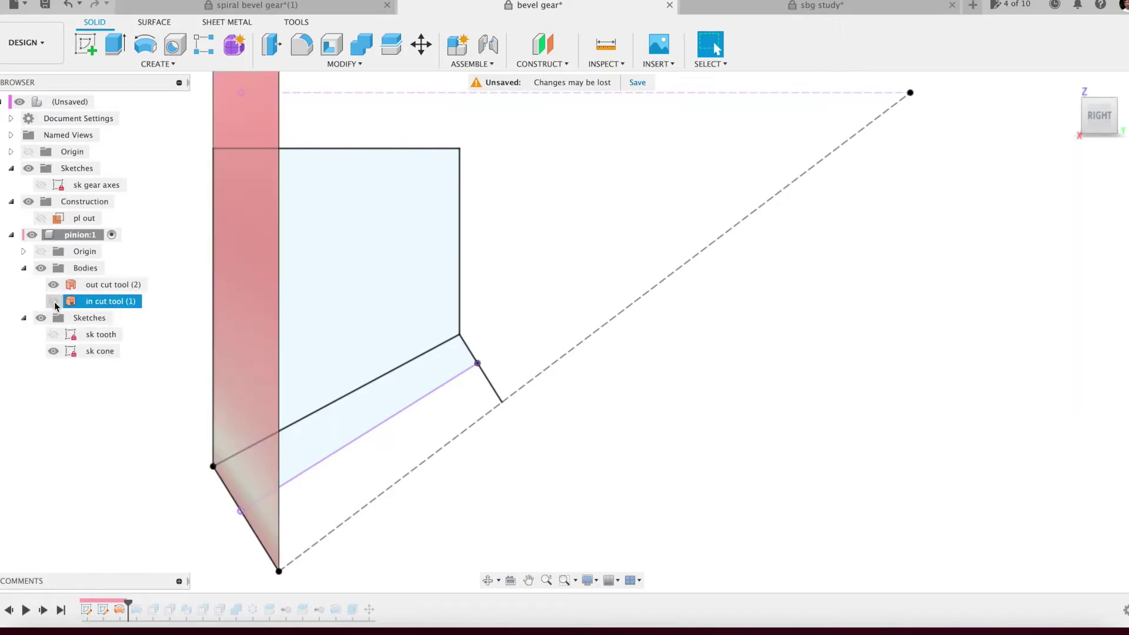
{"action": "left_click", "coordinate": [53, 301]}
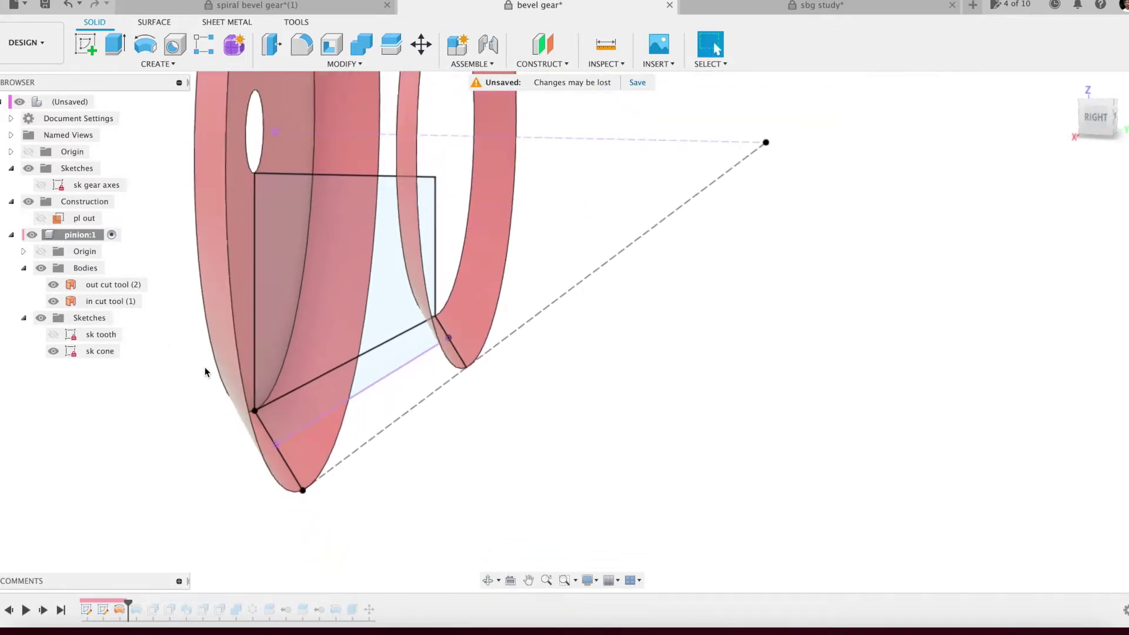
{"action": "mouse_move", "coordinate": [481, 433]}
{"action": "middle_mouse_down"}
{"action": "mouse_move", "coordinate": [551, 502]}
{"action": "mouse_move", "coordinate": [590, 472]}
{"action": "mouse_move", "coordinate": [624, 478]}
{"action": "mouse_move", "coordinate": [596, 479]}
{"action": "middle_mouse_up"}
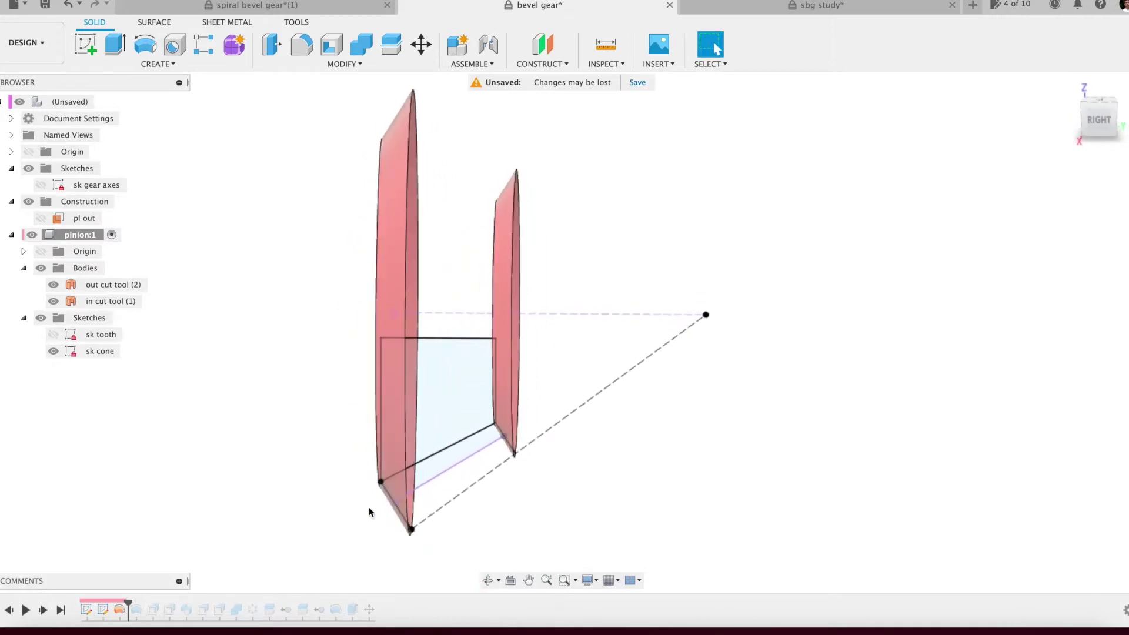
Step: Advance the pinion's history past the cone body and hide the out cut tool (2) and in cut tool (1) surfaces
{"action": "left_click", "coordinate": [44, 610]}
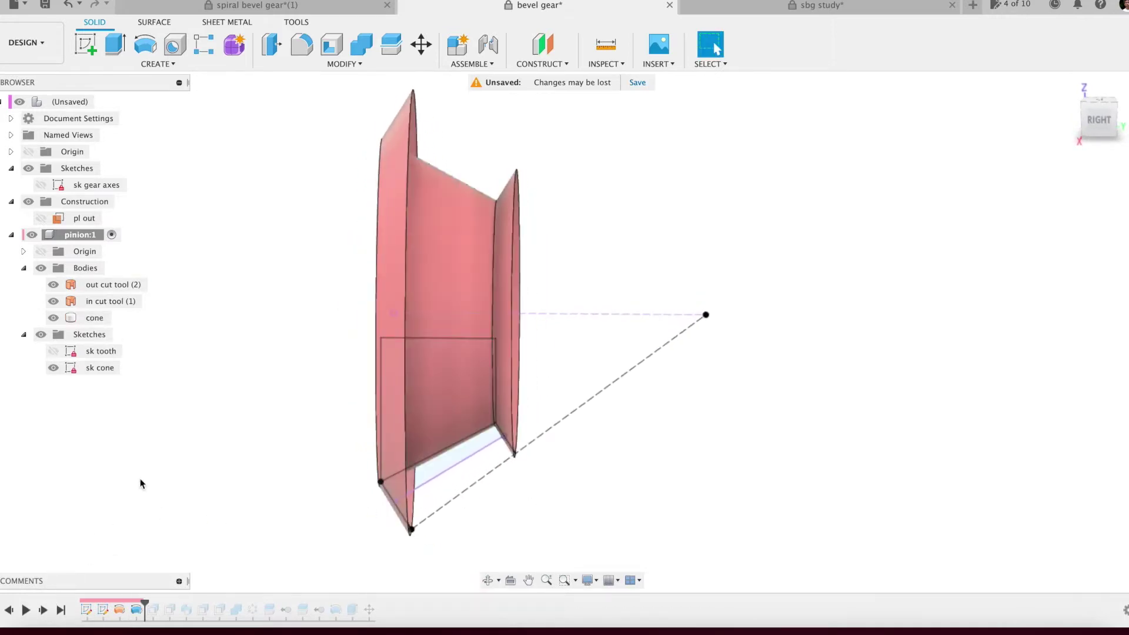
{"action": "left_click", "coordinate": [53, 285]}
{"action": "left_click", "coordinate": [54, 301]}
{"action": "mouse_move", "coordinate": [264, 360]}
{"action": "middle_mouse_down", "text": "shift"}
{"action": "mouse_move", "coordinate": [245, 353]}
{"action": "mouse_move", "coordinate": [249, 335]}
{"action": "mouse_move", "coordinate": [280, 349]}
{"action": "middle_mouse_up", "text": "shift"}
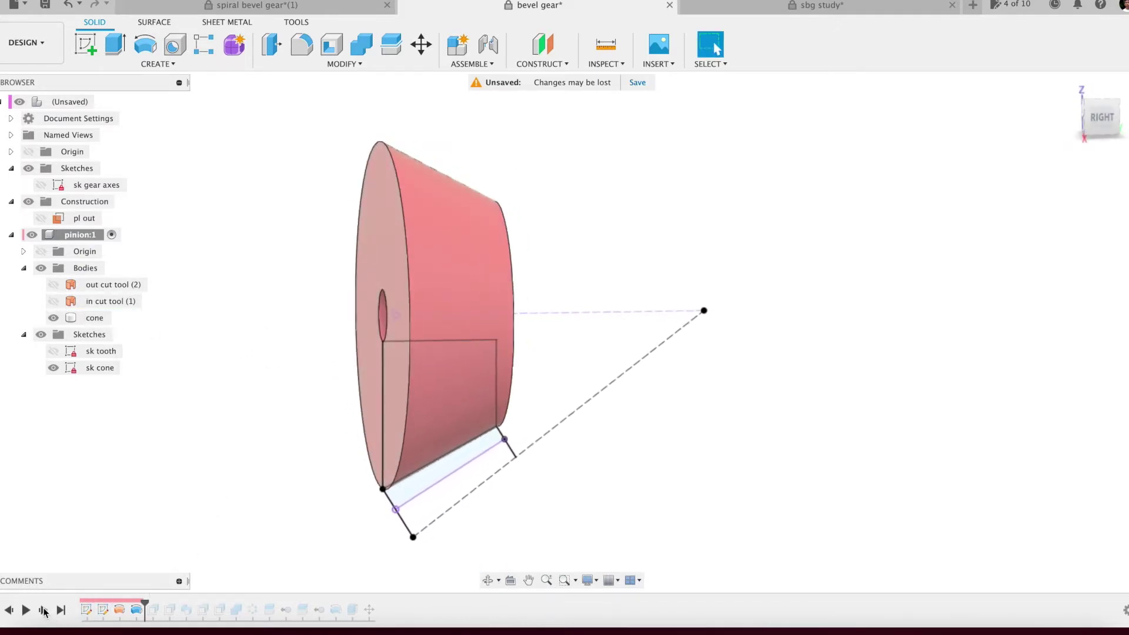
Step: Advance the pinion's history past the two features that extend the cone's large and small end faces
{"action": "left_click", "coordinate": [43, 611]}
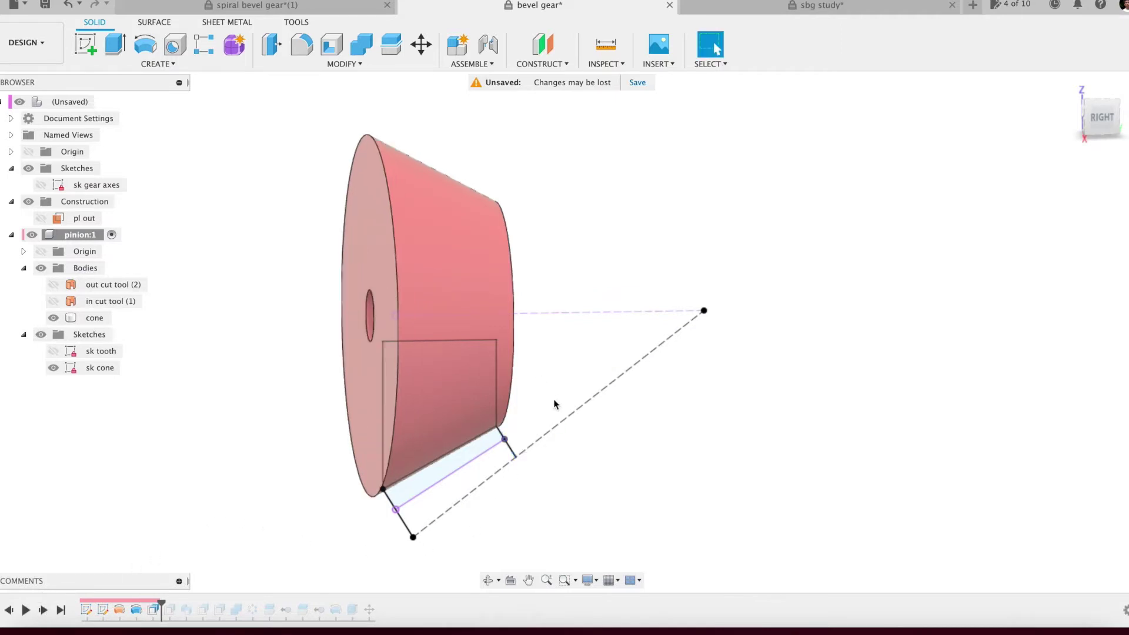
{"action": "left_click", "coordinate": [42, 611]}
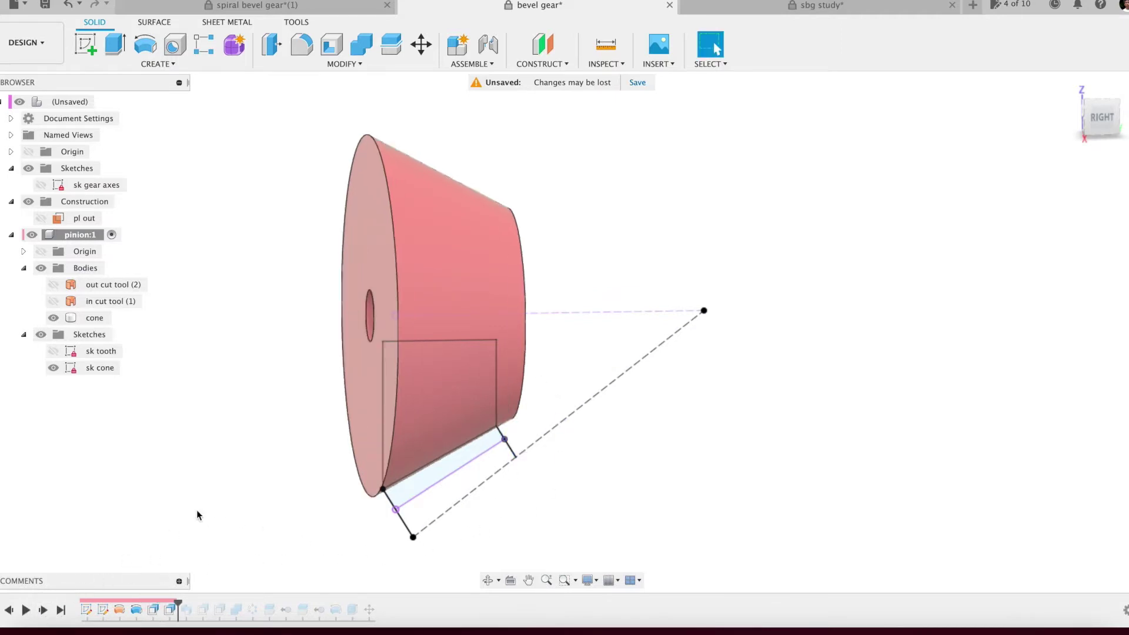
{"action": "mouse_move", "coordinate": [198, 513]}
{"action": "middle_mouse_down", "text": "shift"}
{"action": "mouse_move", "coordinate": [194, 494]}
{"action": "mouse_move", "coordinate": [178, 495]}
{"action": "middle_mouse_up", "text": "shift"}
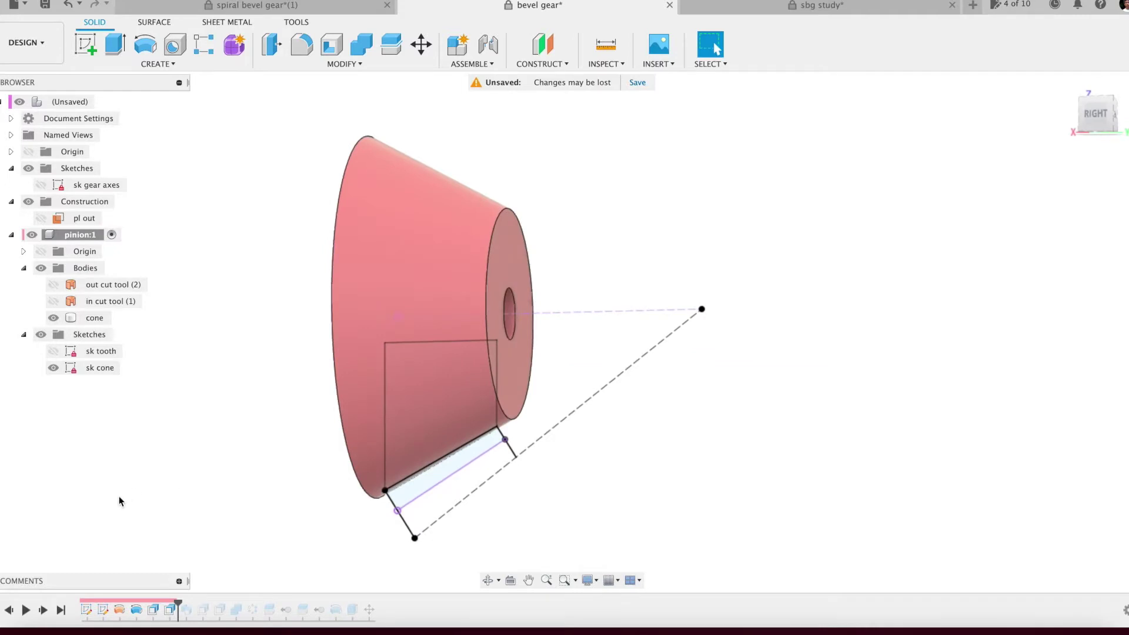
Step: Advance the pinion's history past the single tooth body and the extension of its outer end, viewing the tooth from both ends
{"action": "left_click", "coordinate": [43, 611]}
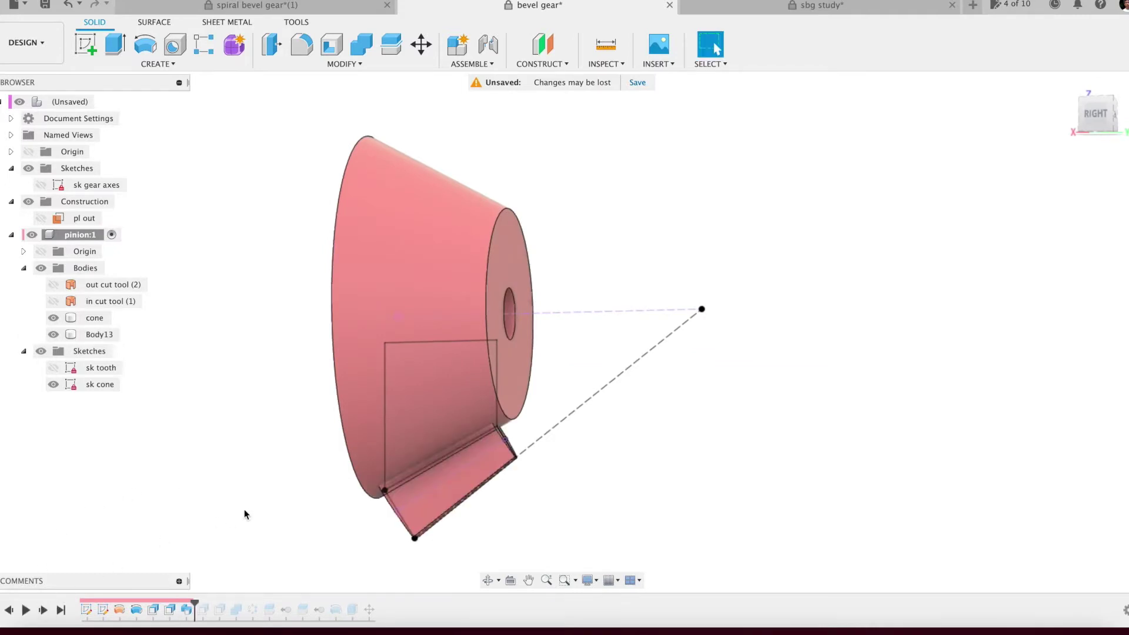
{"action": "middle_click_drag", "start_coordinate": [249, 507], "coordinate": [274, 515], "text": "shift"}
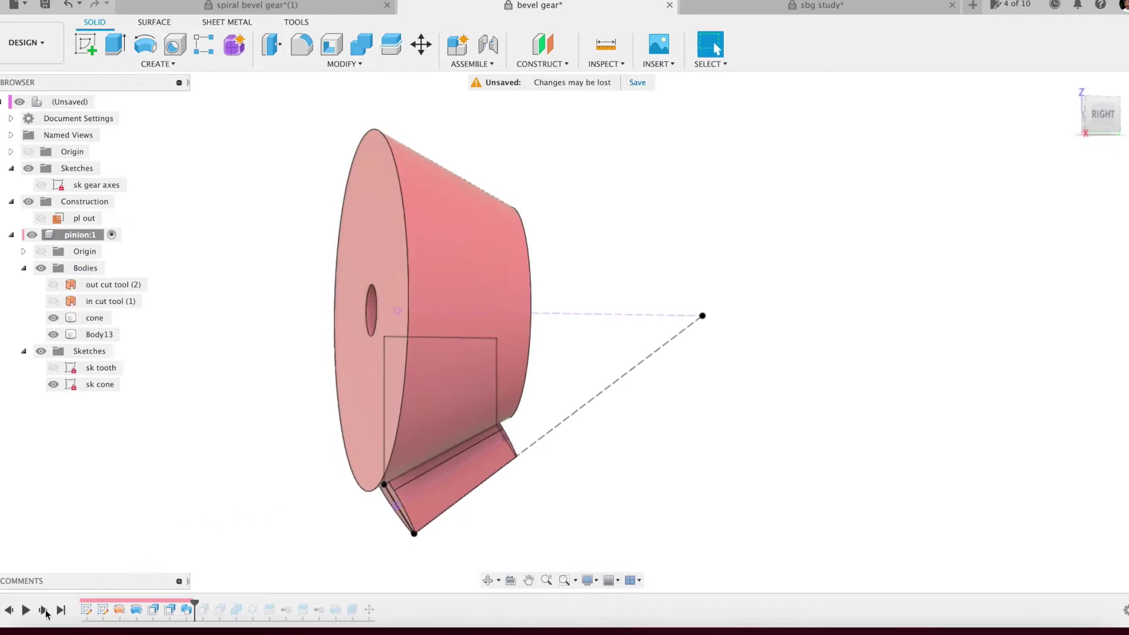
{"action": "left_click", "coordinate": [44, 613]}
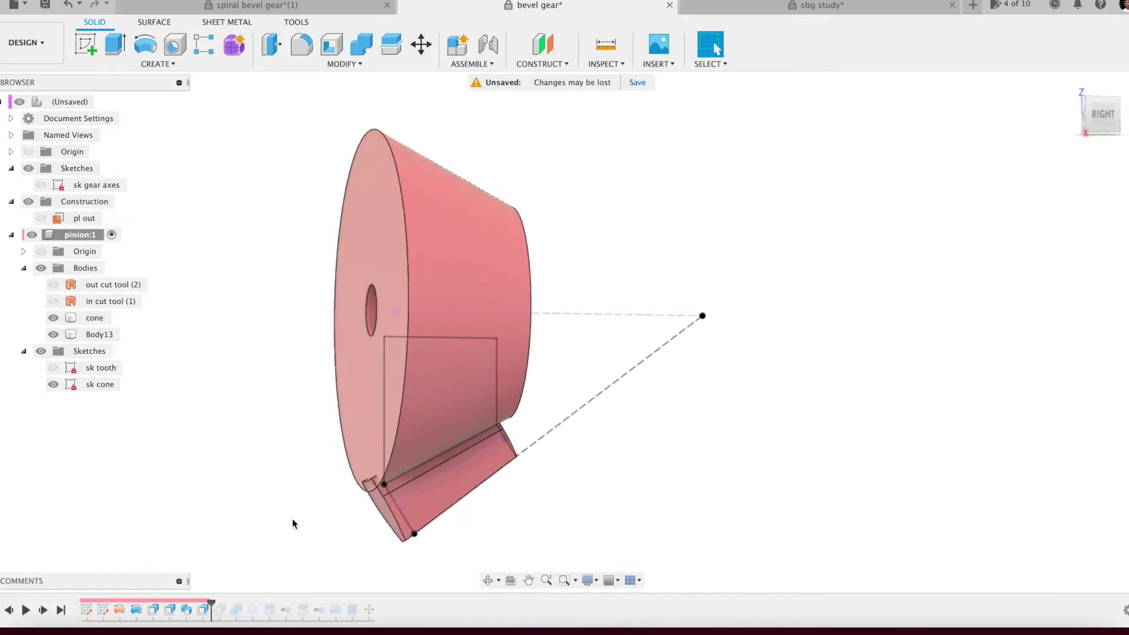
{"action": "middle_click_drag", "start_coordinate": [292, 520], "coordinate": [246, 534], "text": "shift"}
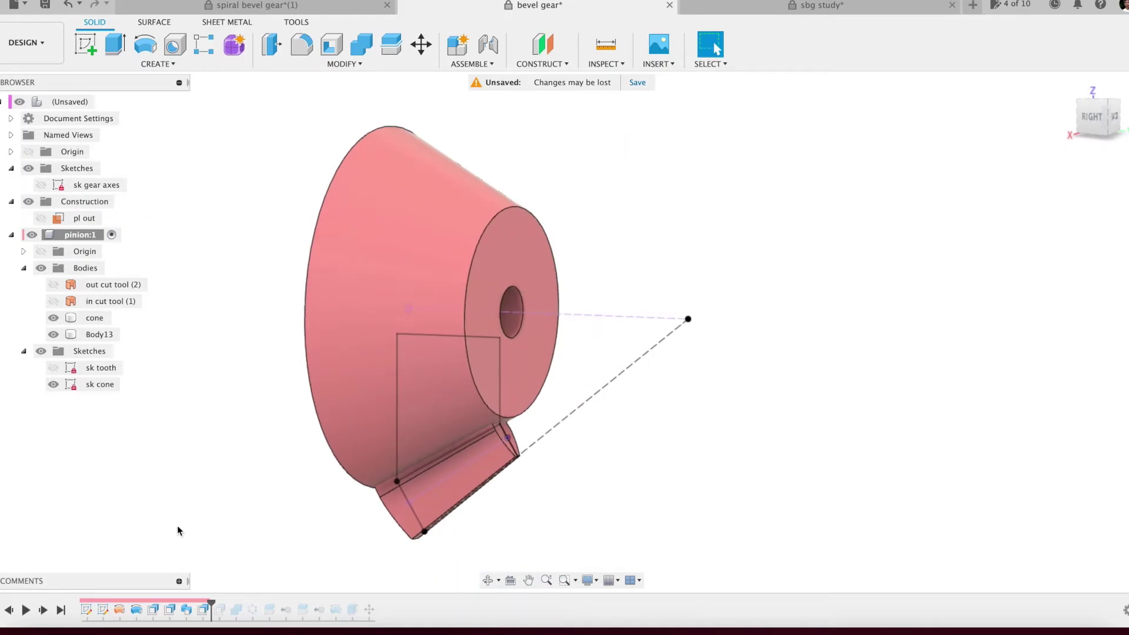
Step: Advance the pinion's history past the tooth's joining to the cone and its circular pattern around the gear axis
{"action": "left_click", "coordinate": [48, 612]}
{"action": "left_click", "coordinate": [42, 611]}
{"action": "mouse_move", "coordinate": [269, 452]}
{"action": "middle_mouse_down", "text": "shift"}
{"action": "mouse_move", "coordinate": [252, 438]}
{"action": "mouse_move", "coordinate": [249, 451]}
{"action": "middle_mouse_up", "text": "shift"}
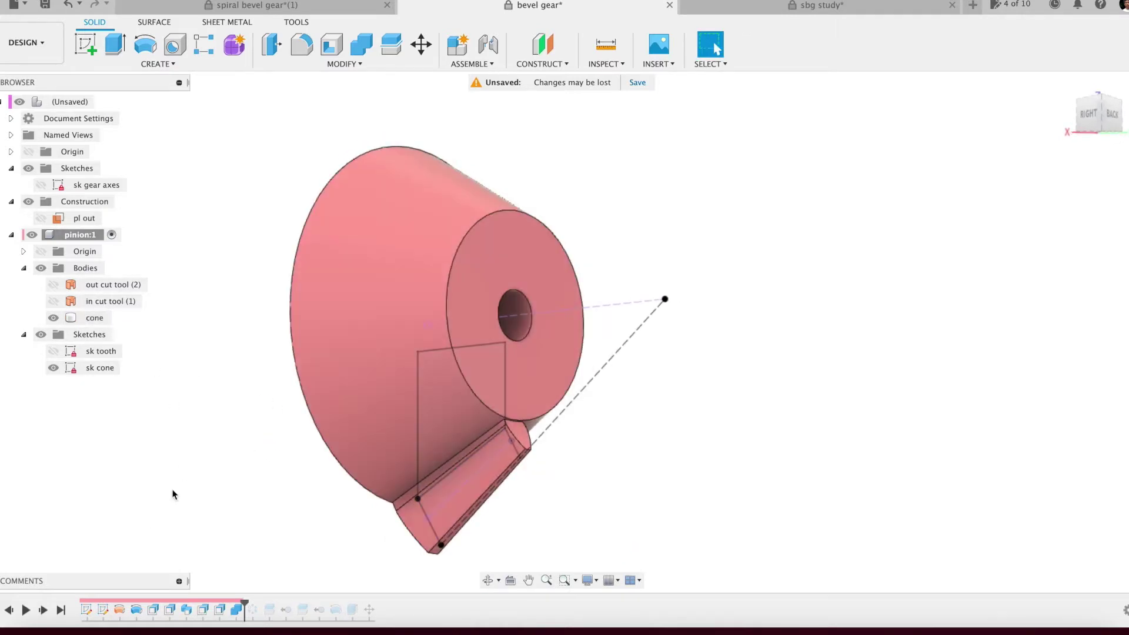
{"action": "left_click", "coordinate": [42, 610]}
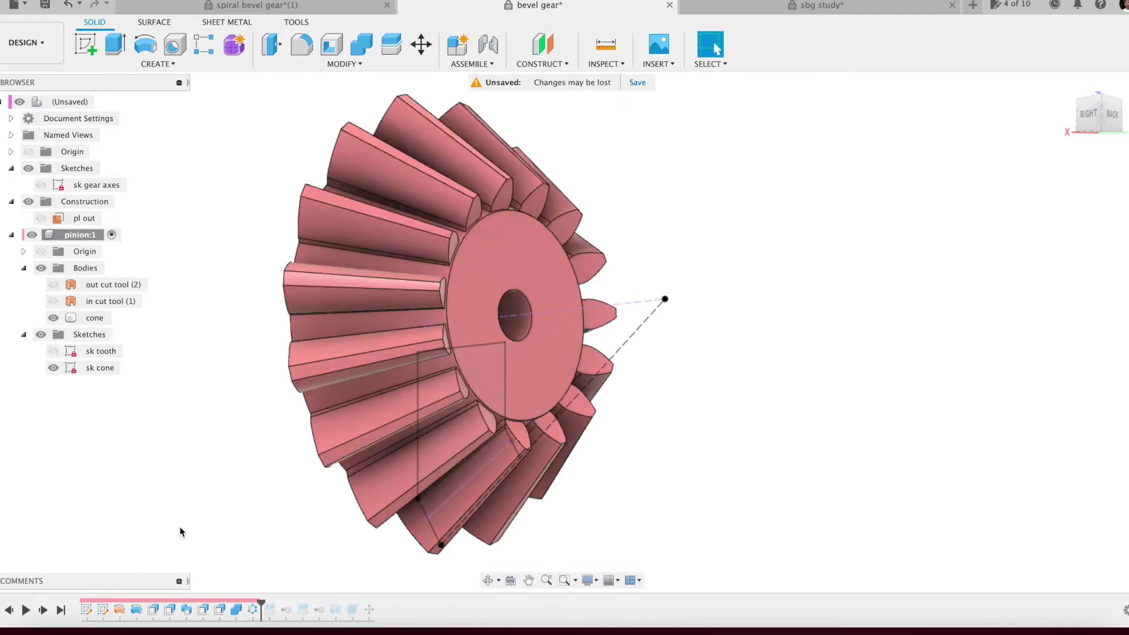
{"action": "middle_click_drag", "start_coordinate": [285, 396], "coordinate": [250, 392], "text": "shift"}
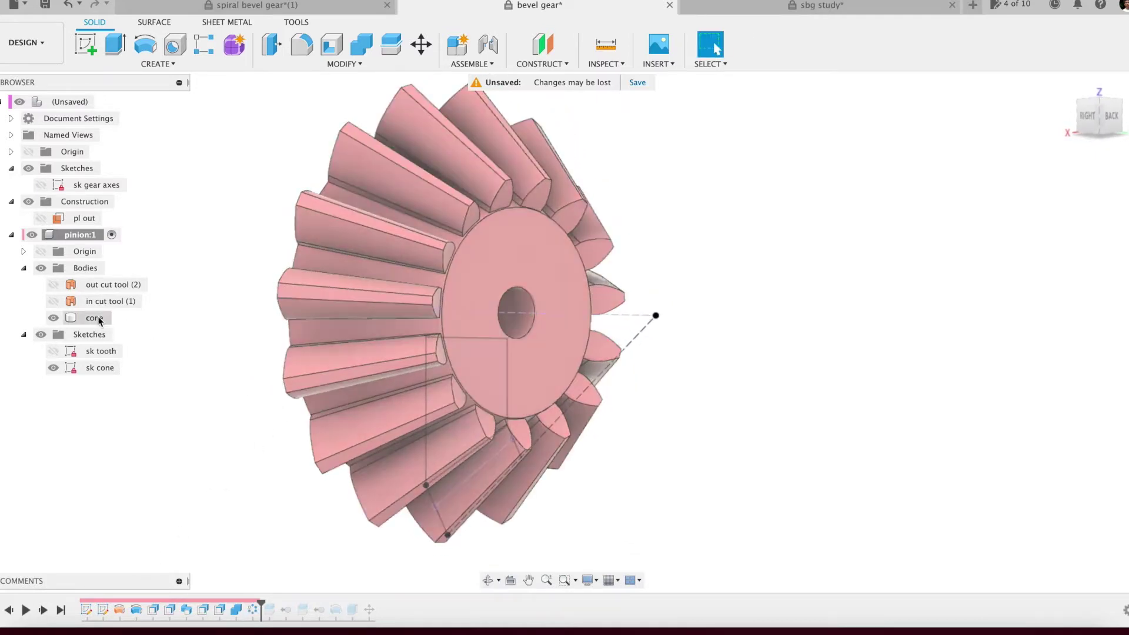
Step: Advance the pinion's history past the splits and removals that trim the toothed body and the feature that fills its hollow small end
{"action": "left_click", "coordinate": [42, 610]}
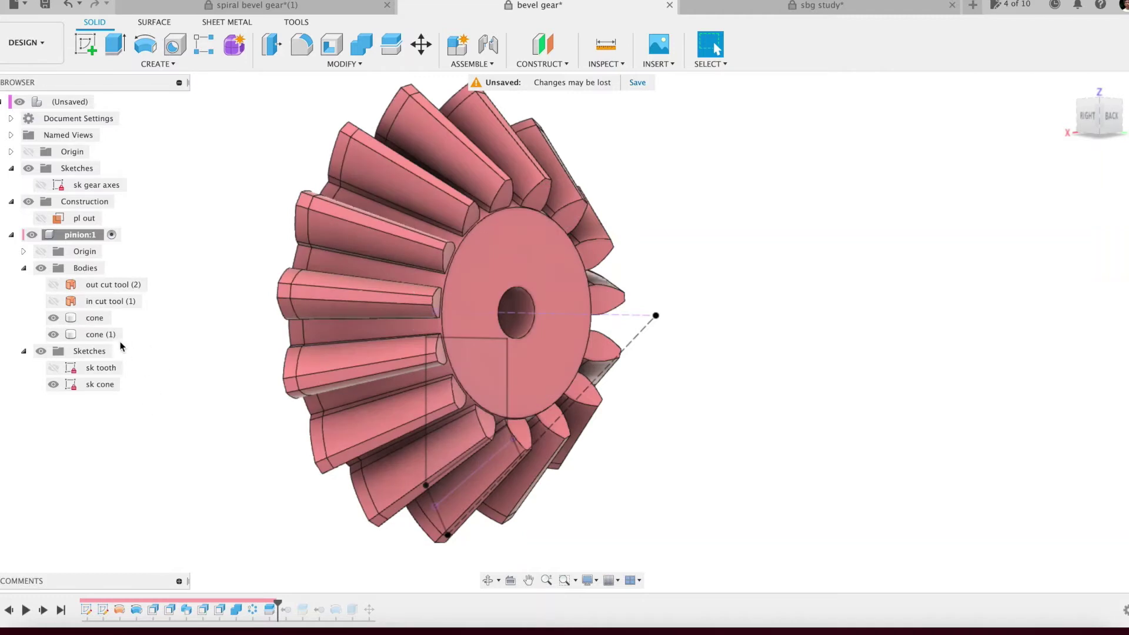
{"action": "left_click", "coordinate": [43, 610]}
{"action": "left_click", "coordinate": [43, 611]}
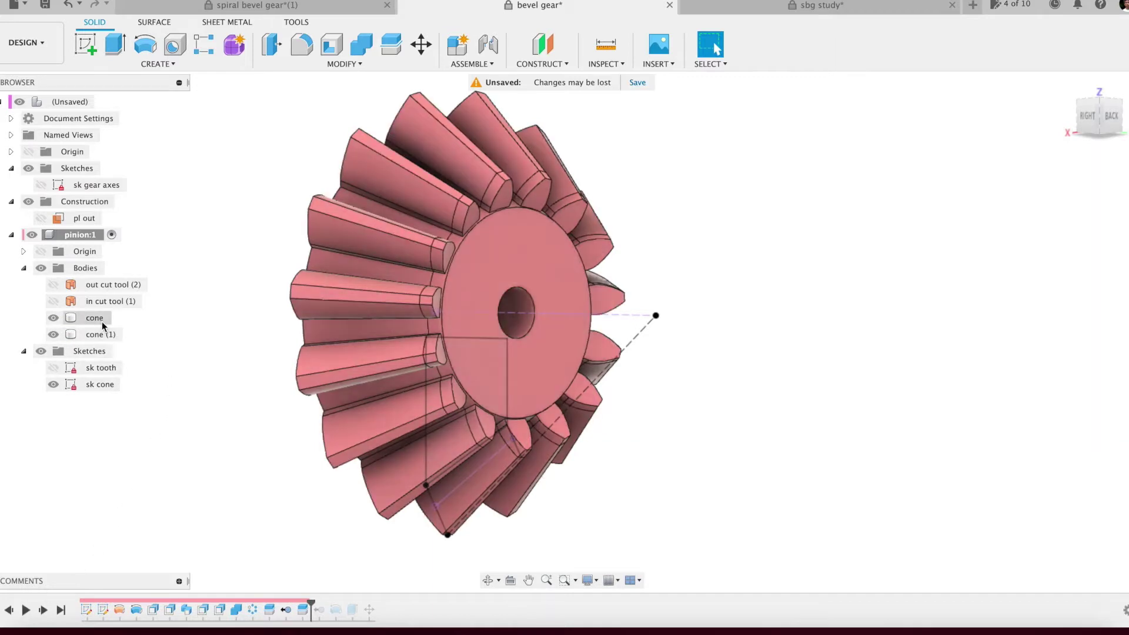
{"action": "left_click", "coordinate": [42, 610]}
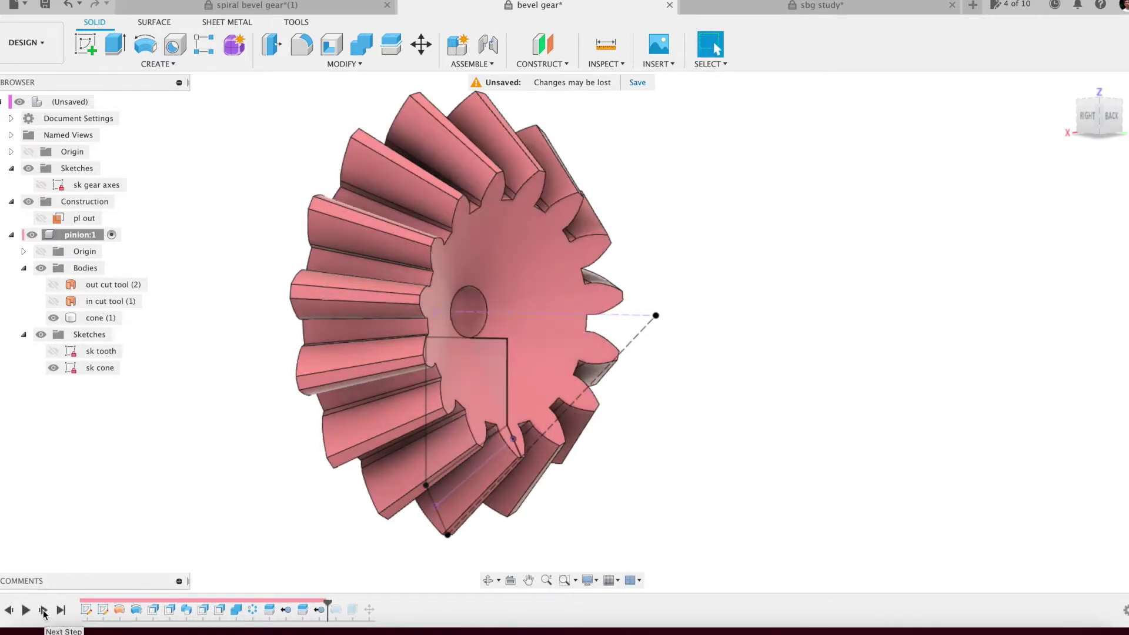
{"action": "middle_click_drag", "start_coordinate": [170, 511], "coordinate": [206, 504], "text": "shift"}
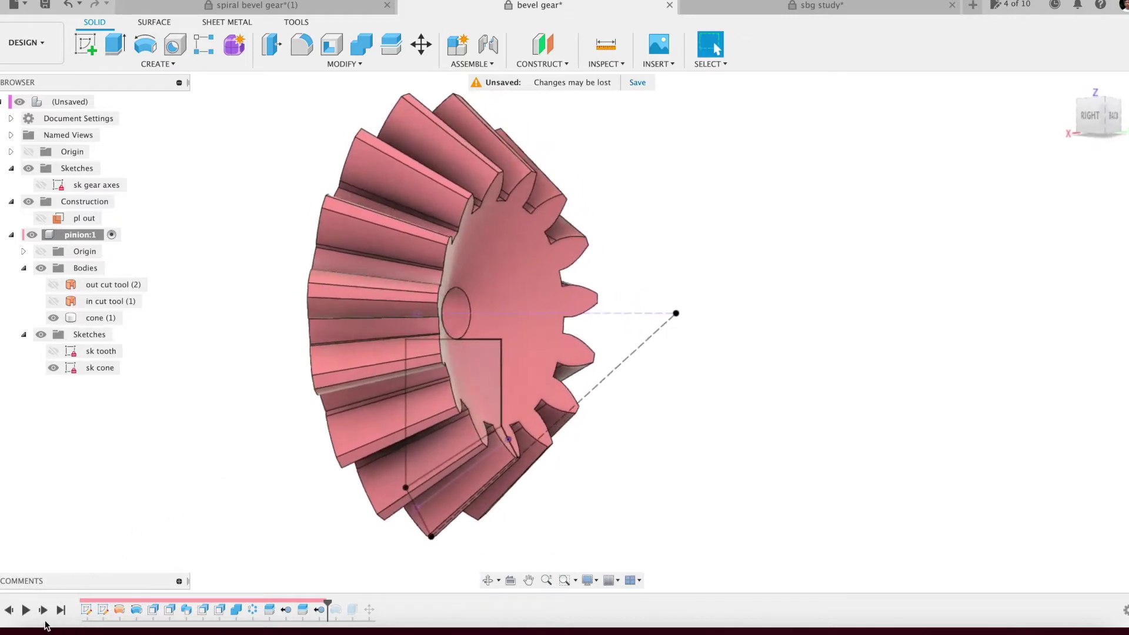
{"action": "left_click", "coordinate": [43, 610]}
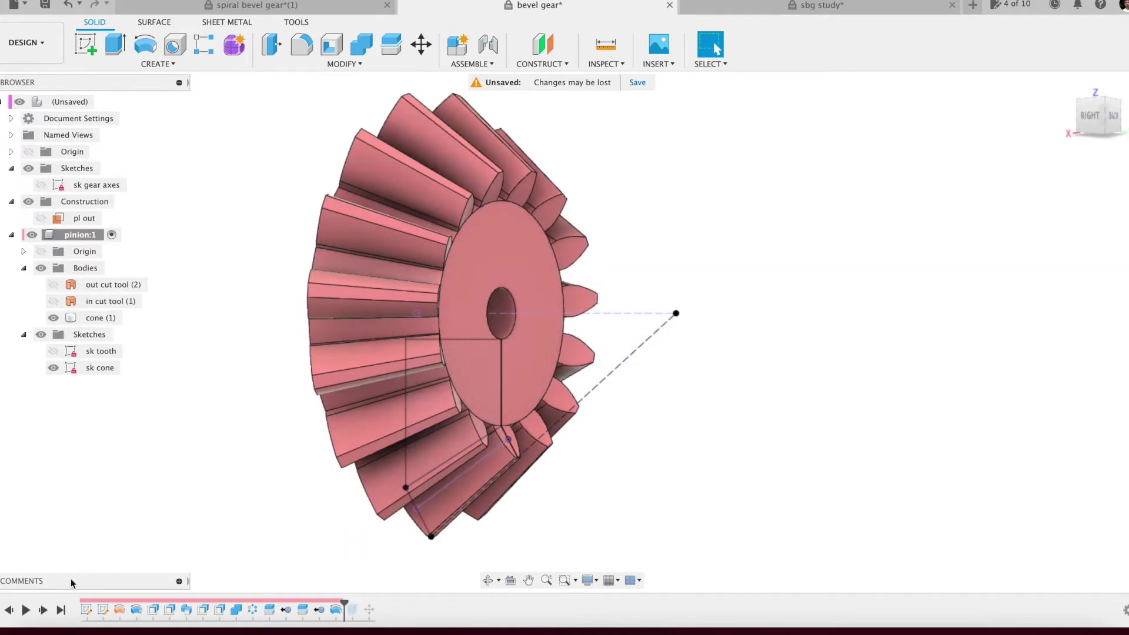
Step: Advance the pinion's history past its base disc extrusion and final move, and undo all changes back to the pinion's activation
{"action": "left_click", "coordinate": [43, 610]}
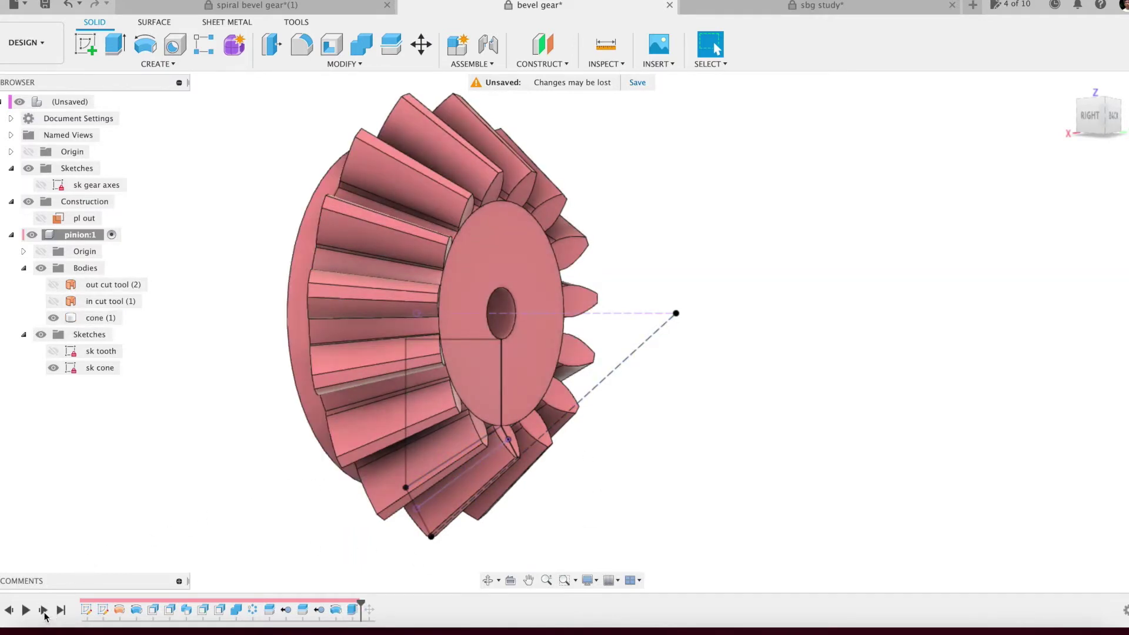
{"action": "middle_click_drag", "start_coordinate": [141, 518], "coordinate": [215, 514], "text": "shift"}
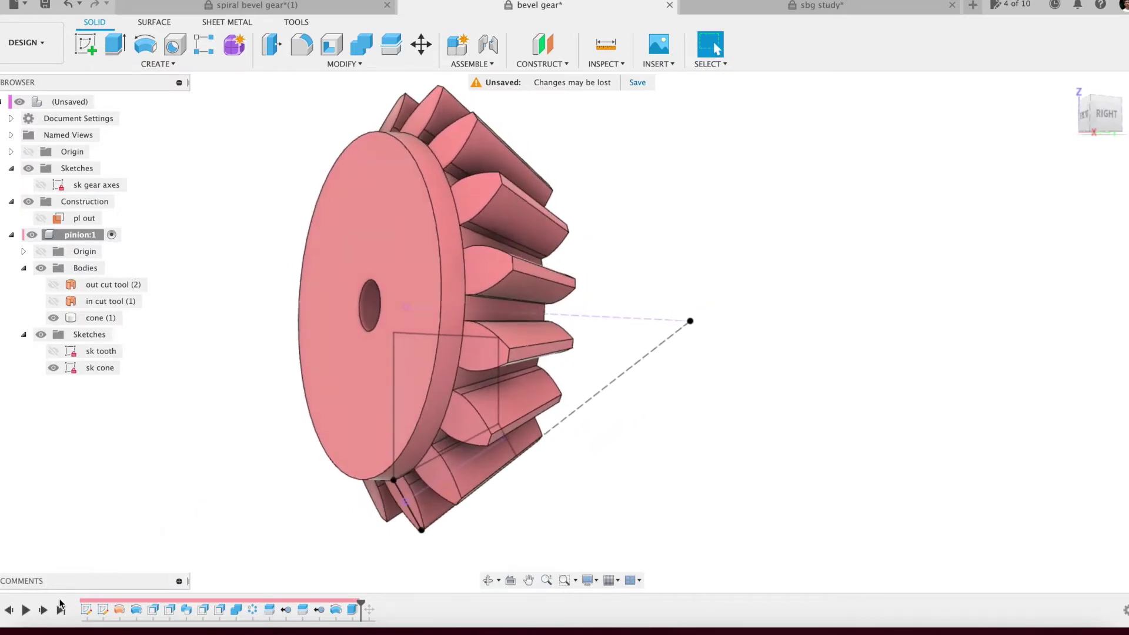
{"action": "left_click", "coordinate": [43, 610]}
{"action": "mouse_move", "coordinate": [192, 505]}
{"action": "middle_mouse_down", "text": "shift"}
{"action": "mouse_move", "coordinate": [164, 495]}
{"action": "mouse_move", "coordinate": [147, 506]}
{"action": "mouse_move", "coordinate": [153, 477]}
{"action": "middle_mouse_up", "text": "shift"}
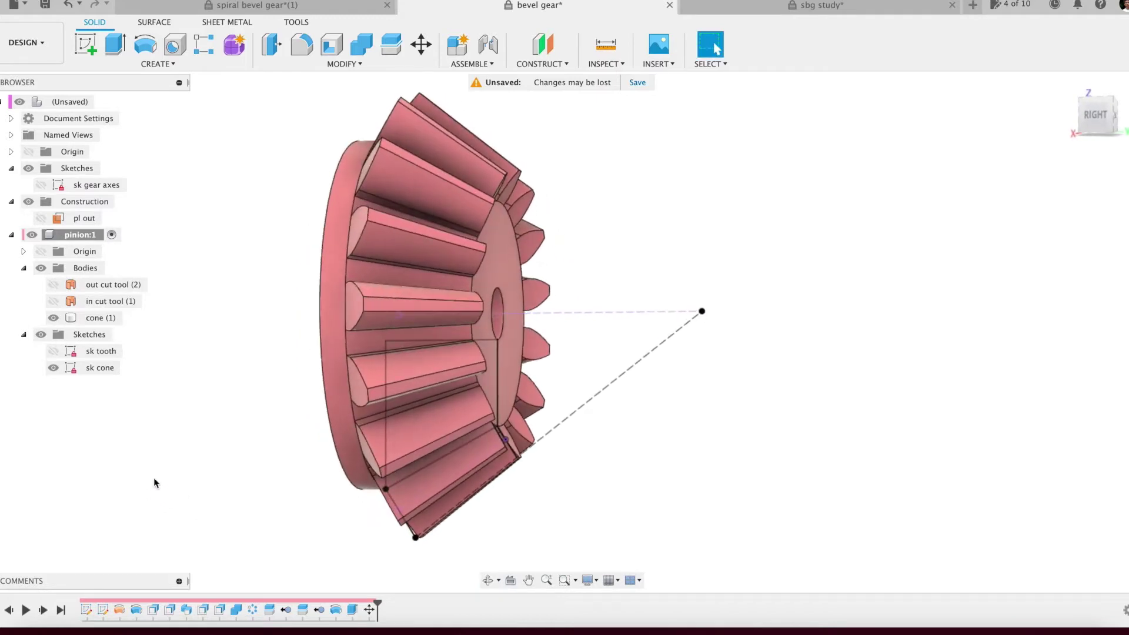
{"action": "left_click", "coordinate": [80, 5]}
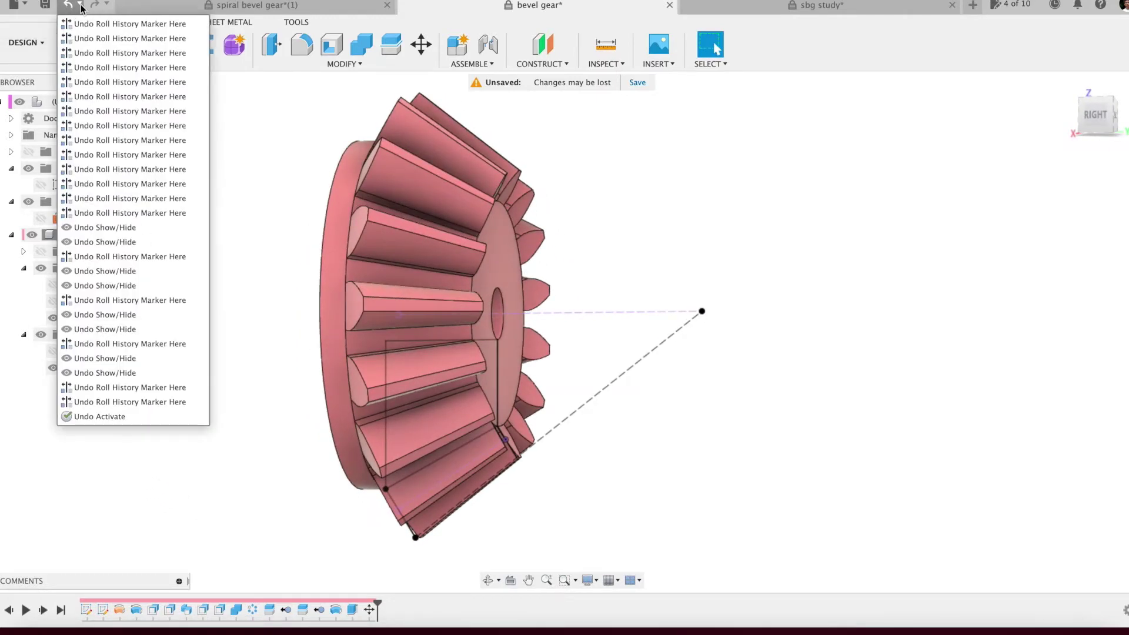
{"action": "left_click", "coordinate": [90, 416]}
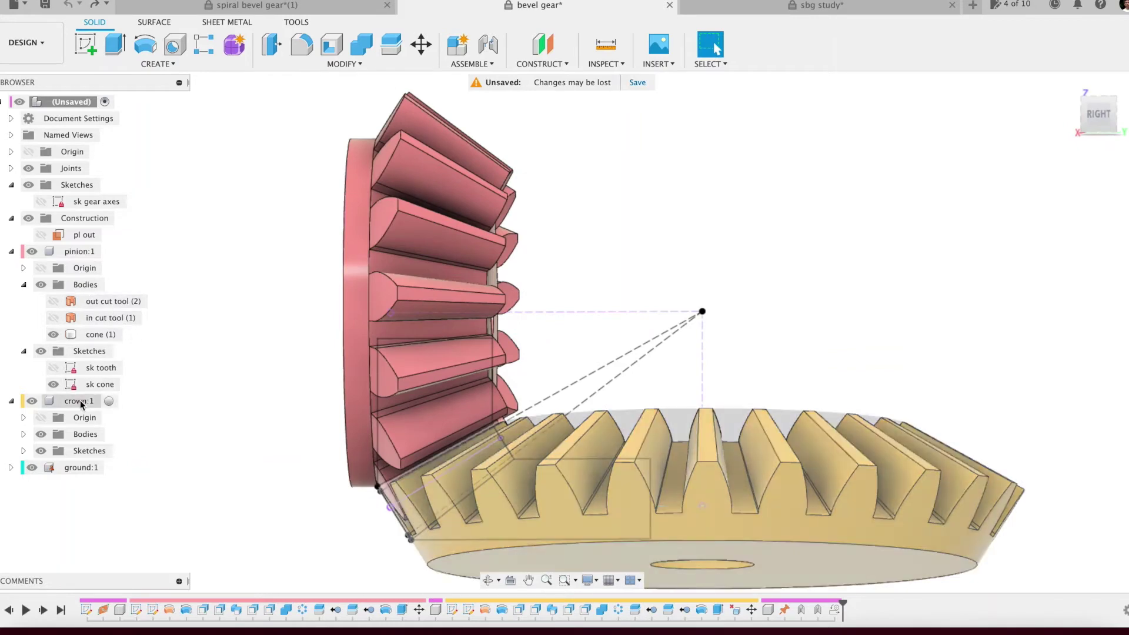
Step: Activate the crown component with the pinion hidden and roll the crown's history back to its start
{"action": "left_click", "coordinate": [109, 402]}
{"action": "left_click", "coordinate": [32, 251]}
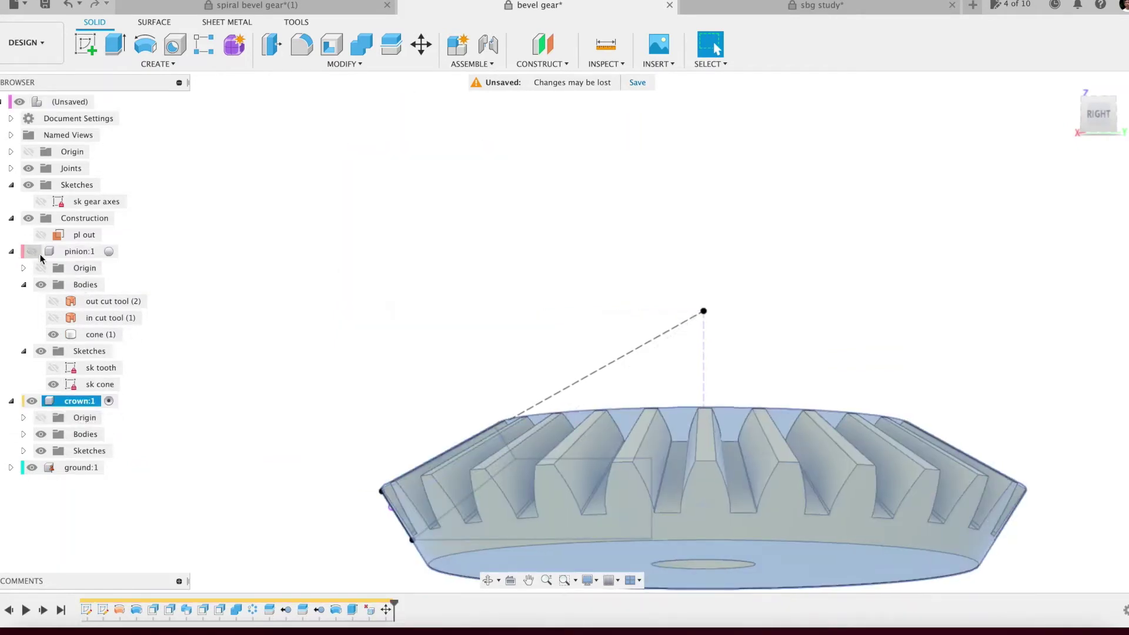
{"action": "left_click_drag", "start_coordinate": [394, 604], "coordinate": [78, 605]}
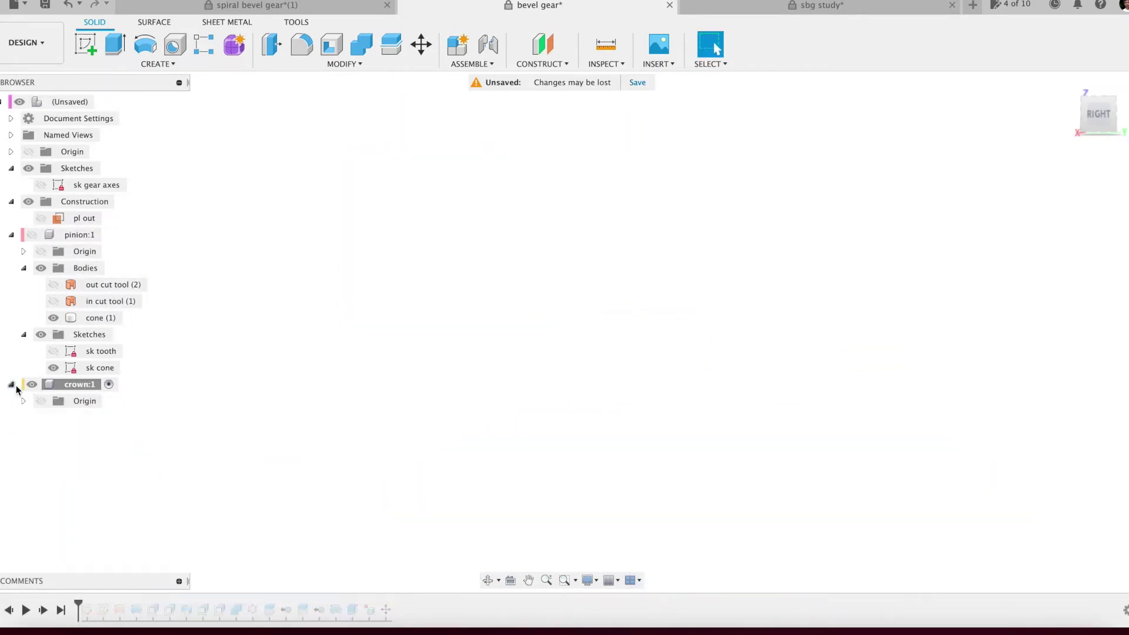
Step: Advance the crown's history past its tooth and cone sketches, viewing both profiles in perspective and from the right side
{"action": "left_click", "coordinate": [42, 610]}
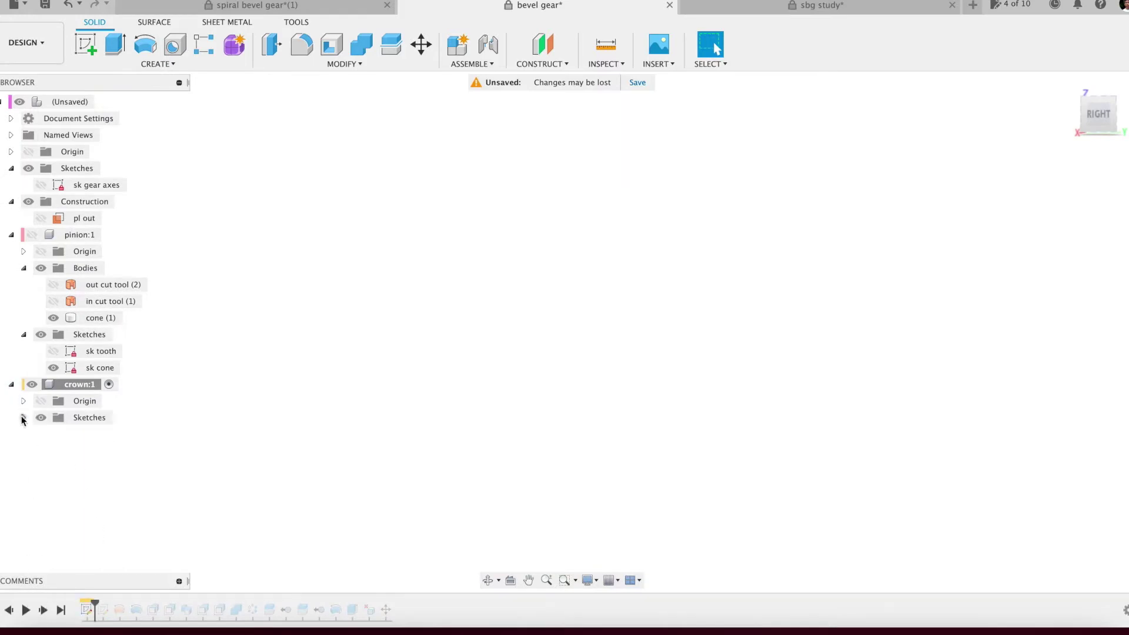
{"action": "left_click", "coordinate": [22, 419]}
{"action": "mouse_move", "coordinate": [302, 390]}
{"action": "middle_mouse_down", "text": "shift"}
{"action": "mouse_move", "coordinate": [406, 259]}
{"action": "mouse_move", "coordinate": [468, 302]}
{"action": "mouse_move", "coordinate": [607, 255]}
{"action": "mouse_move", "coordinate": [676, 282]}
{"action": "middle_mouse_up", "text": "shift"}
{"action": "scroll", "coordinate": [456, 229], "scroll_direction": "up", "scroll_amount": 3}
{"action": "scroll", "coordinate": [456, 229], "scroll_direction": "up", "scroll_amount": 3}
{"action": "mouse_move", "coordinate": [408, 146]}
{"action": "middle_mouse_down"}
{"action": "mouse_move", "coordinate": [423, 315]}
{"action": "mouse_move", "coordinate": [412, 227]}
{"action": "middle_mouse_up"}
{"action": "left_click", "coordinate": [42, 610]}
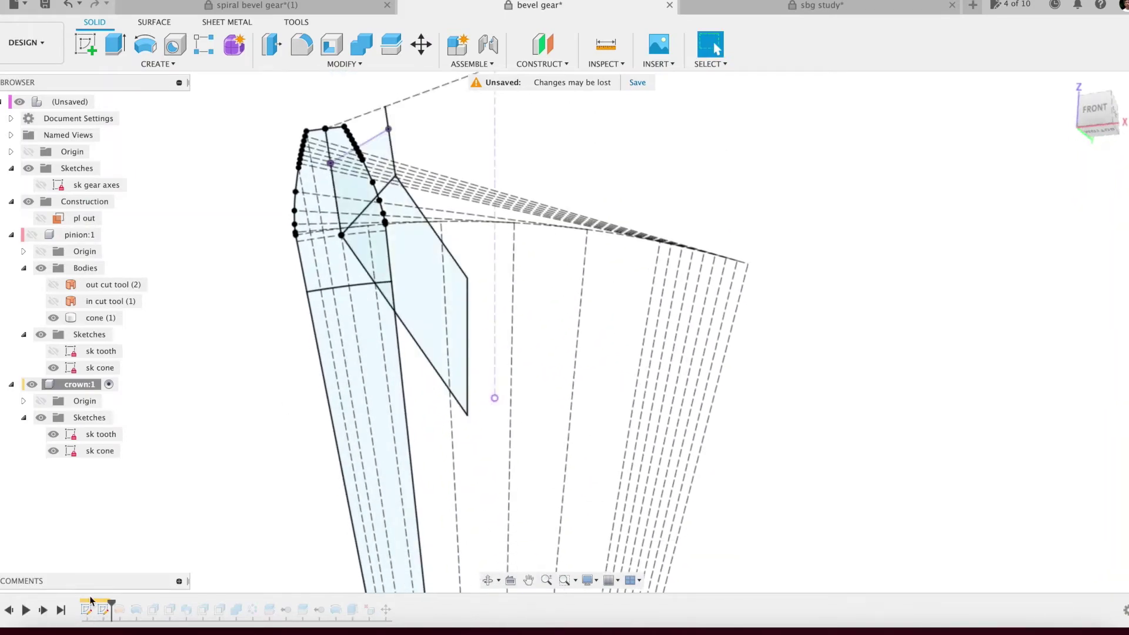
{"action": "mouse_move", "coordinate": [764, 418]}
{"action": "middle_mouse_down", "text": "shift"}
{"action": "mouse_move", "coordinate": [889, 323]}
{"action": "mouse_move", "coordinate": [819, 380]}
{"action": "mouse_move", "coordinate": [853, 333]}
{"action": "mouse_move", "coordinate": [1015, 219]}
{"action": "middle_mouse_up", "text": "shift"}
{"action": "left_click", "coordinate": [1098, 116]}
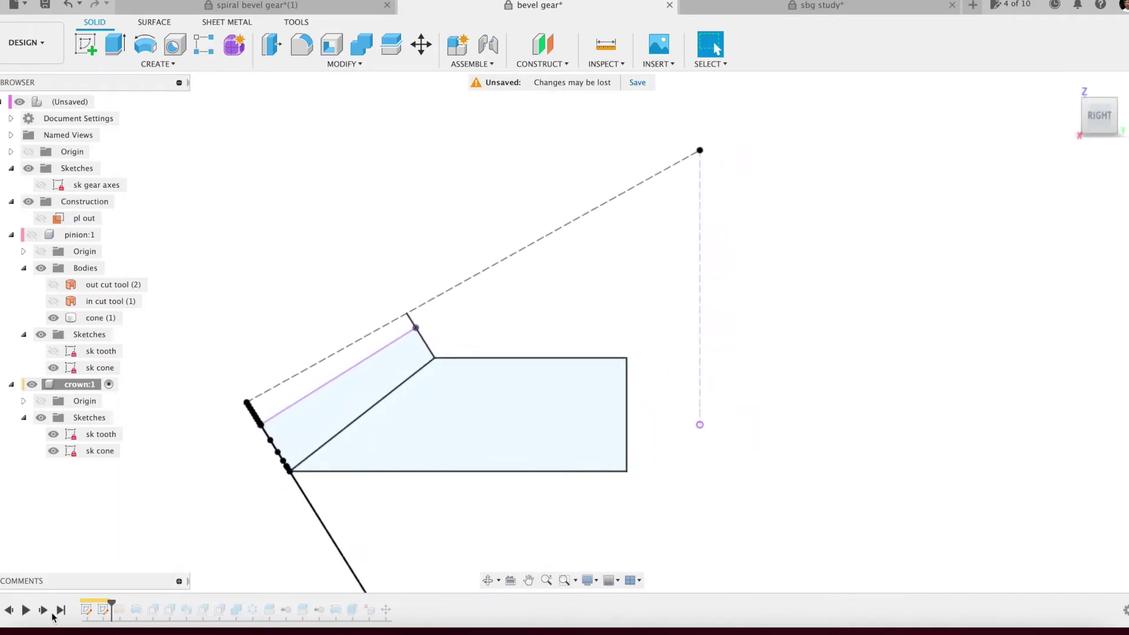
Step: Advance the crown's history past the cut tool surfaces and the revolved cone, hiding both cut tools and the tooth sketch
{"action": "left_click", "coordinate": [48, 612]}
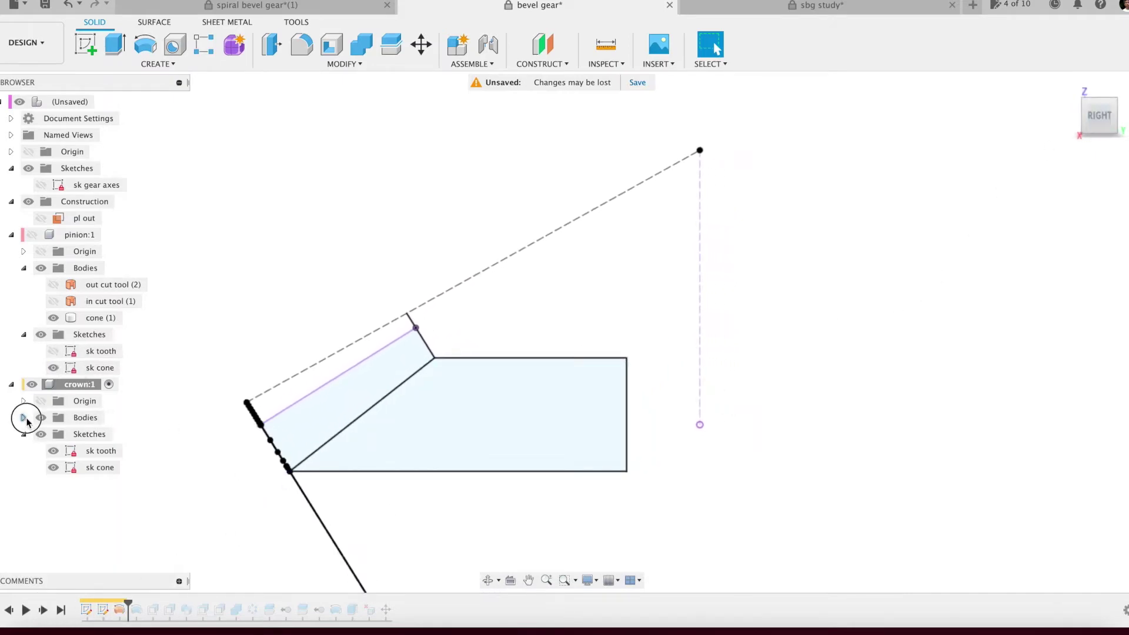
{"action": "left_click", "coordinate": [23, 417]}
{"action": "middle_click_drag", "start_coordinate": [823, 306], "coordinate": [885, 219], "text": "shift"}
{"action": "left_click", "coordinate": [44, 611]}
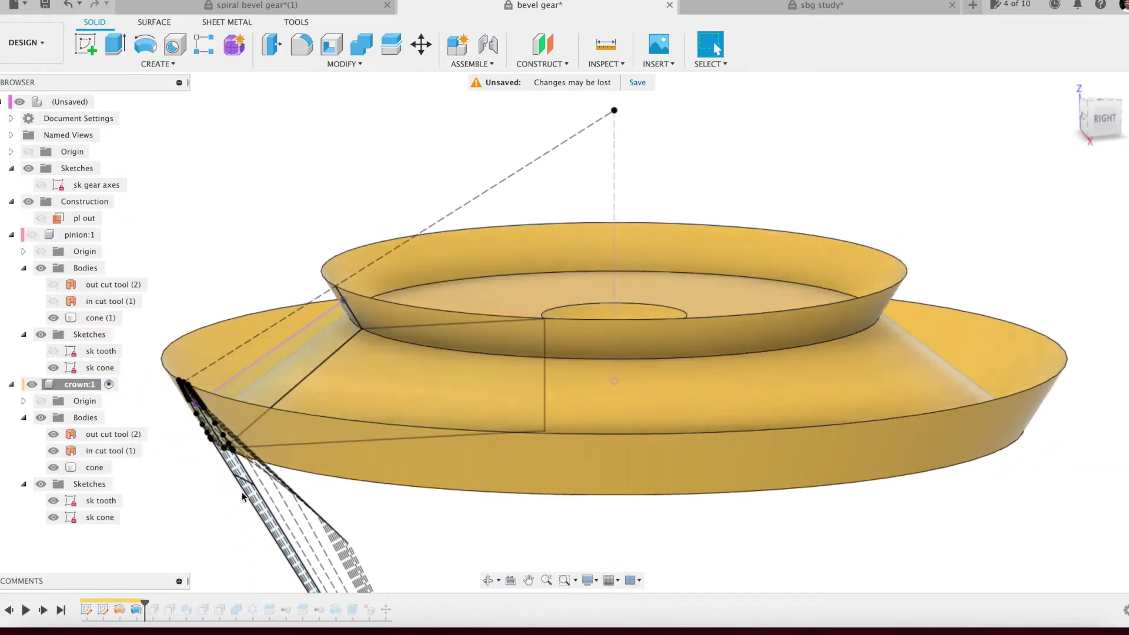
{"action": "left_click", "coordinate": [53, 434]}
{"action": "left_click", "coordinate": [53, 450]}
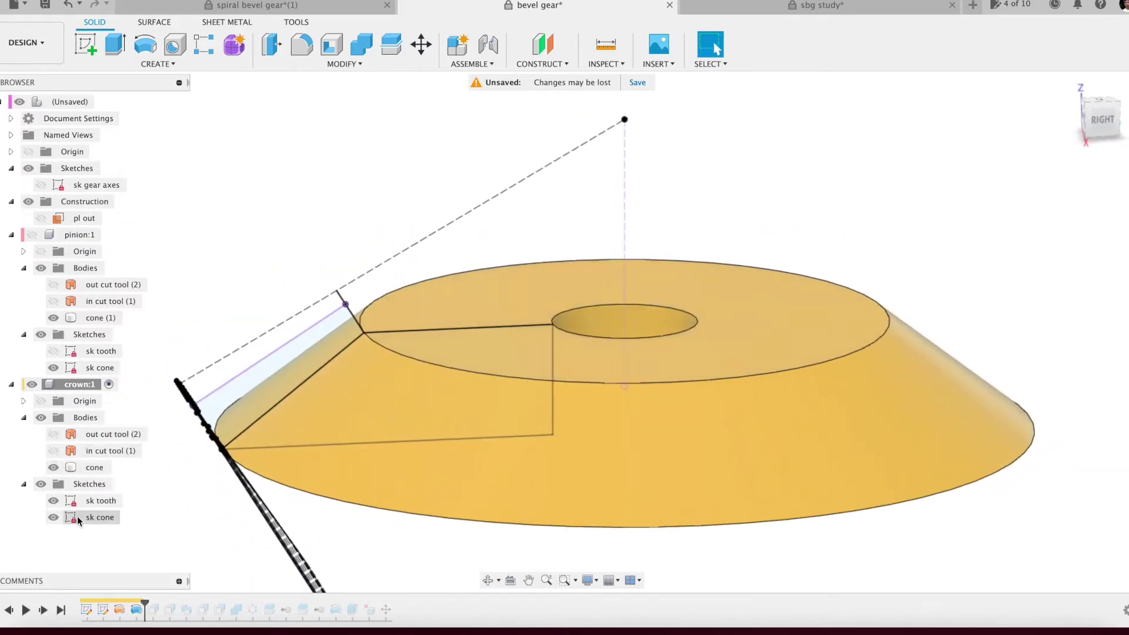
{"action": "left_click", "coordinate": [53, 500]}
{"action": "mouse_move", "coordinate": [223, 526]}
{"action": "middle_mouse_down"}
{"action": "mouse_move", "coordinate": [281, 444]}
{"action": "mouse_move", "coordinate": [304, 434]}
{"action": "middle_mouse_up"}
Step: Advance the crown's history past the two features that offset the cone's end faces
{"action": "left_click", "coordinate": [42, 611]}
{"action": "mouse_move", "coordinate": [378, 479]}
{"action": "middle_mouse_down", "text": "shift"}
{"action": "mouse_move", "coordinate": [388, 476]}
{"action": "mouse_move", "coordinate": [320, 501]}
{"action": "mouse_move", "coordinate": [371, 509]}
{"action": "mouse_move", "coordinate": [398, 537]}
{"action": "mouse_move", "coordinate": [259, 576]}
{"action": "middle_mouse_up", "text": "shift"}
{"action": "middle_click_drag", "start_coordinate": [276, 538], "coordinate": [272, 539], "text": "shift"}
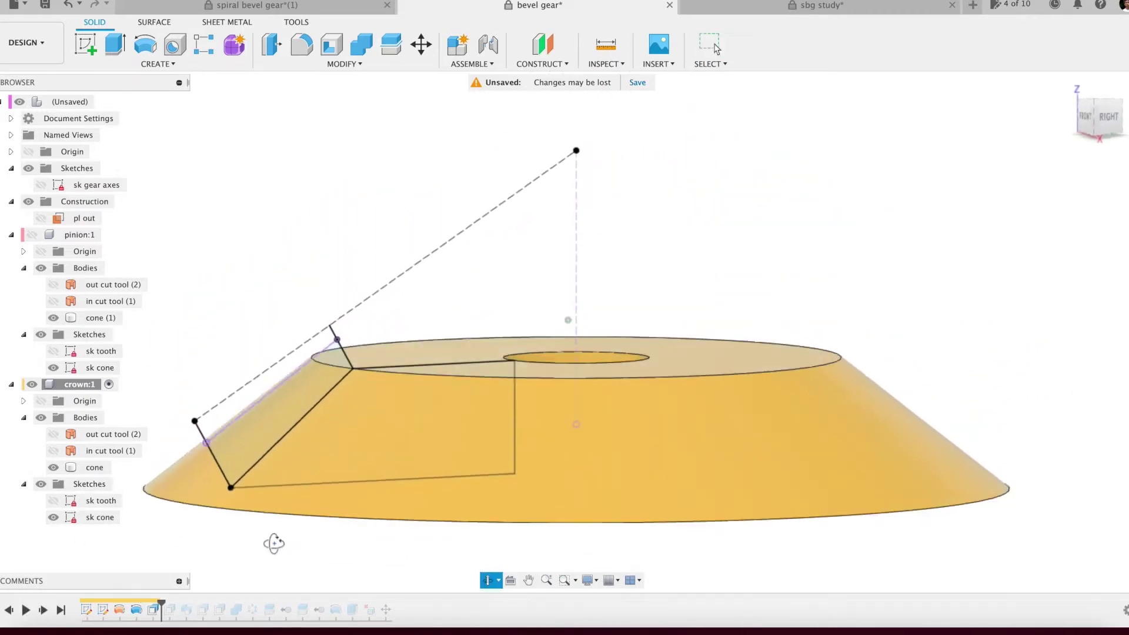
{"action": "left_click", "coordinate": [42, 612]}
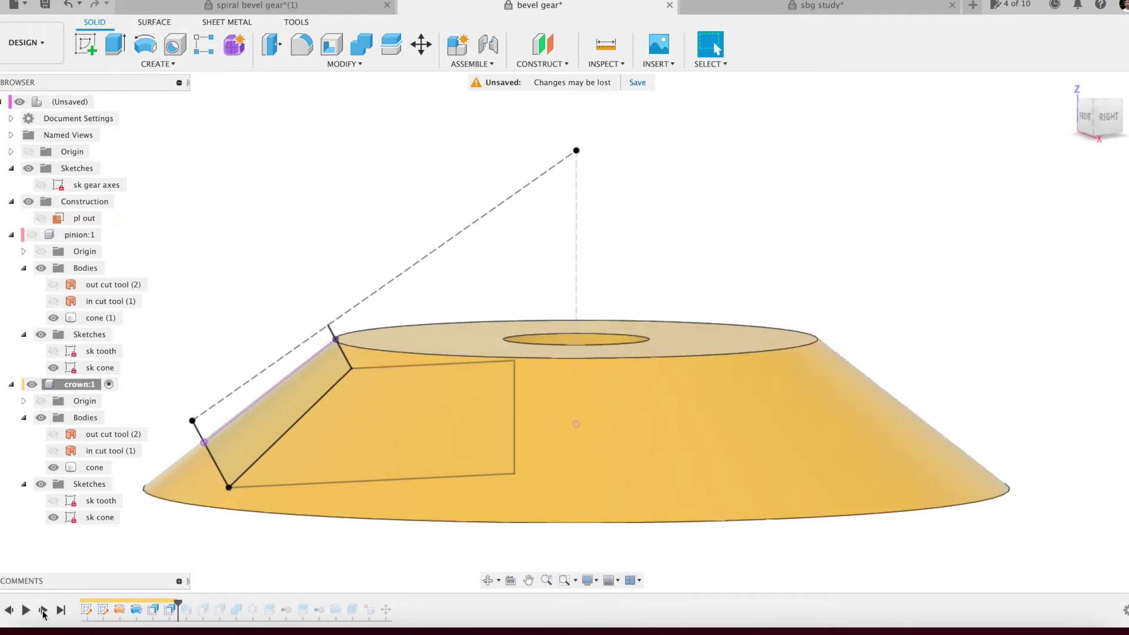
Step: Advance the crown's history past the single tooth body and the extensions of its two ends
{"action": "left_click", "coordinate": [42, 611]}
{"action": "mouse_move", "coordinate": [259, 550]}
{"action": "middle_mouse_down", "text": "shift"}
{"action": "mouse_move", "coordinate": [206, 556]}
{"action": "mouse_move", "coordinate": [304, 536]}
{"action": "middle_mouse_up", "text": "shift"}
{"action": "left_click", "coordinate": [43, 611]}
{"action": "left_click", "coordinate": [42, 611]}
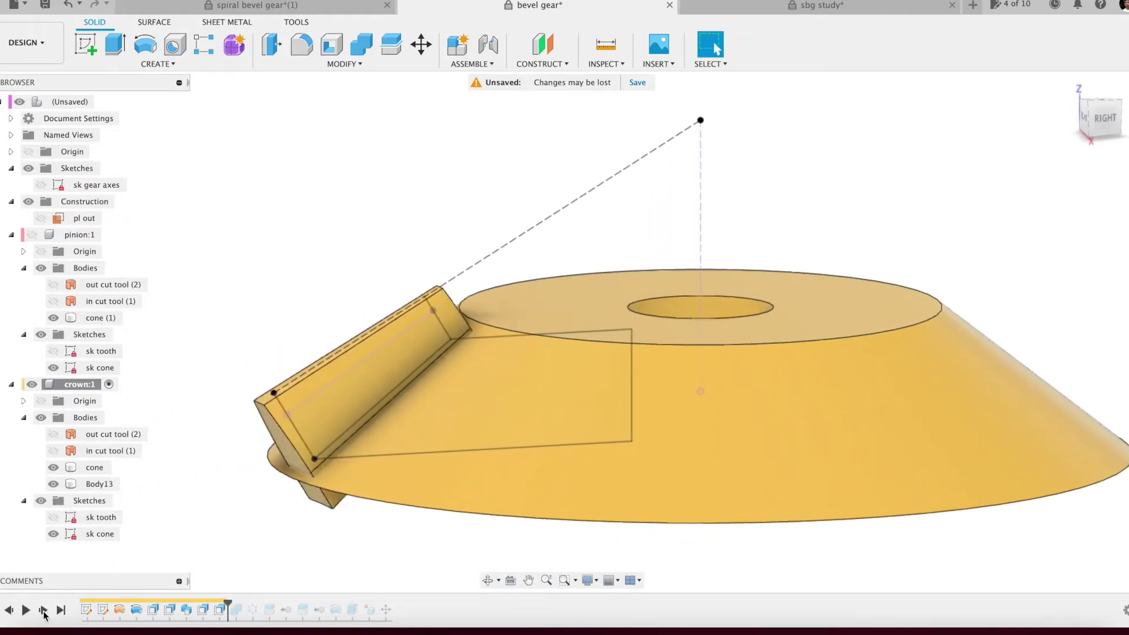
{"action": "middle_click_drag", "start_coordinate": [295, 539], "coordinate": [272, 549], "text": "shift"}
Step: Advance the crown's history past the tooth's joining to the cone and its circular pattern around the gear axis
{"action": "left_click", "coordinate": [44, 610]}
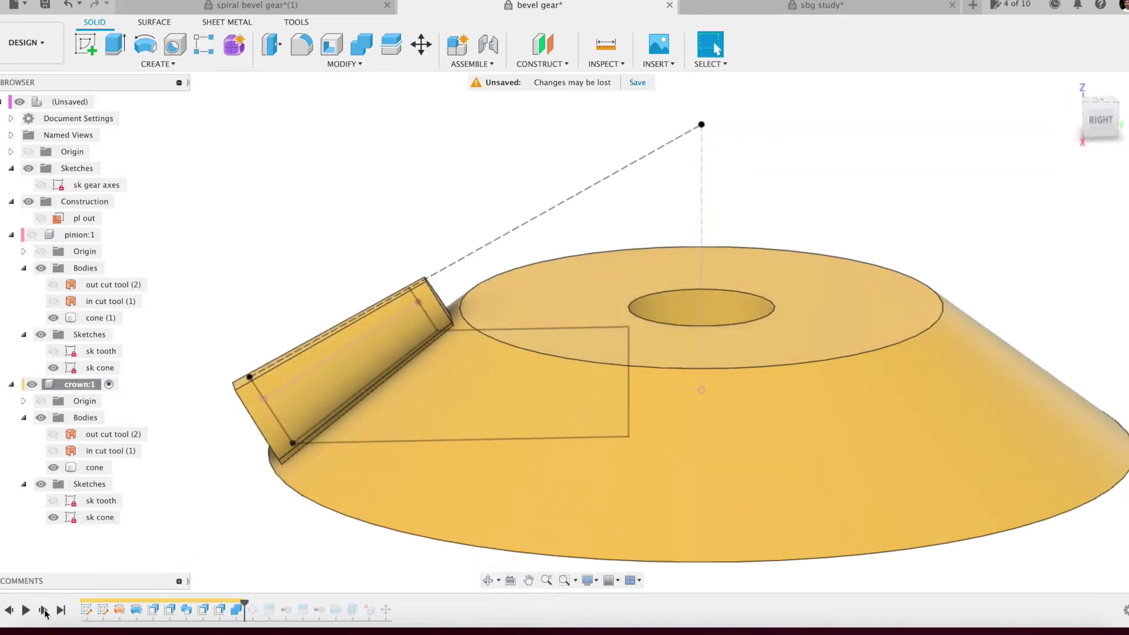
{"action": "middle_click_drag", "start_coordinate": [156, 538], "coordinate": [199, 532], "text": "shift"}
{"action": "left_click", "coordinate": [42, 612]}
{"action": "mouse_move", "coordinate": [354, 568]}
{"action": "middle_mouse_down"}
{"action": "mouse_move", "coordinate": [373, 541]}
{"action": "mouse_move", "coordinate": [306, 517]}
{"action": "middle_mouse_up"}
Step: Advance the crown's history past the splits and removals that trim the toothed body at its outer and inner ends
{"action": "left_click", "coordinate": [43, 610]}
{"action": "left_click", "coordinate": [44, 610]}
{"action": "middle_click_drag", "start_coordinate": [140, 576], "coordinate": [206, 579], "text": "shift"}
{"action": "left_click", "coordinate": [42, 610]}
{"action": "left_click", "coordinate": [42, 611]}
{"action": "mouse_move", "coordinate": [276, 532]}
{"action": "middle_mouse_down", "text": "shift"}
{"action": "mouse_move", "coordinate": [293, 527]}
{"action": "mouse_move", "coordinate": [277, 542]}
{"action": "mouse_move", "coordinate": [245, 537]}
{"action": "mouse_move", "coordinate": [343, 450]}
{"action": "mouse_move", "coordinate": [329, 424]}
{"action": "middle_mouse_up", "text": "shift"}
Step: Advance the crown's history past the feature that fills the body and the base extrusion, viewing the gear from below
{"action": "left_click", "coordinate": [44, 611]}
{"action": "left_click", "coordinate": [43, 611]}
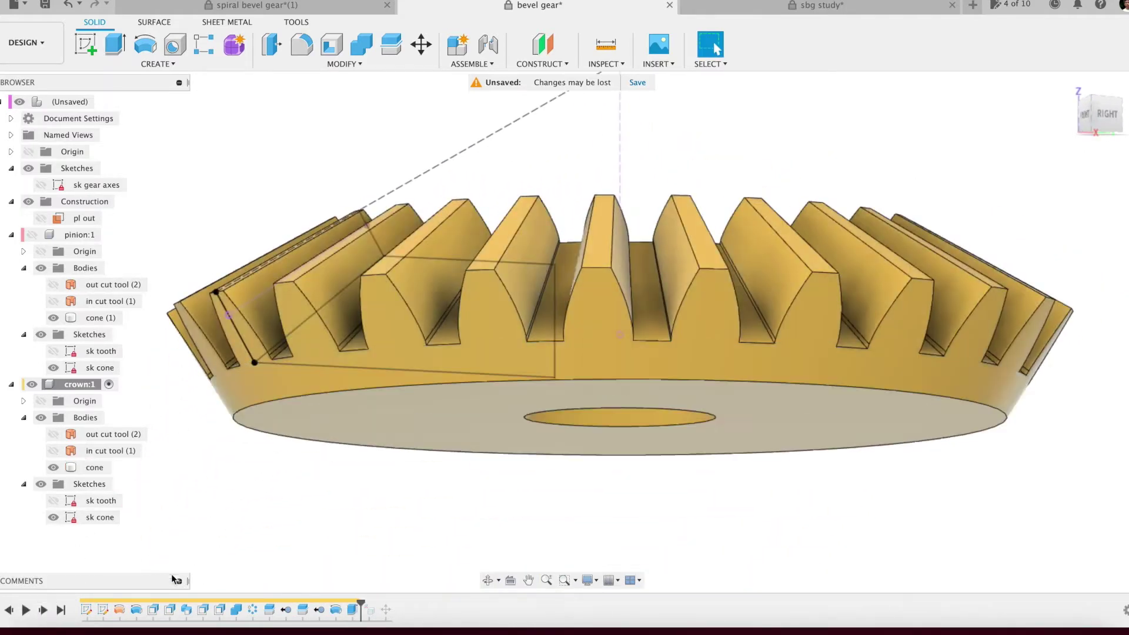
{"action": "middle_click_drag", "start_coordinate": [208, 567], "coordinate": [460, 487], "text": "shift"}
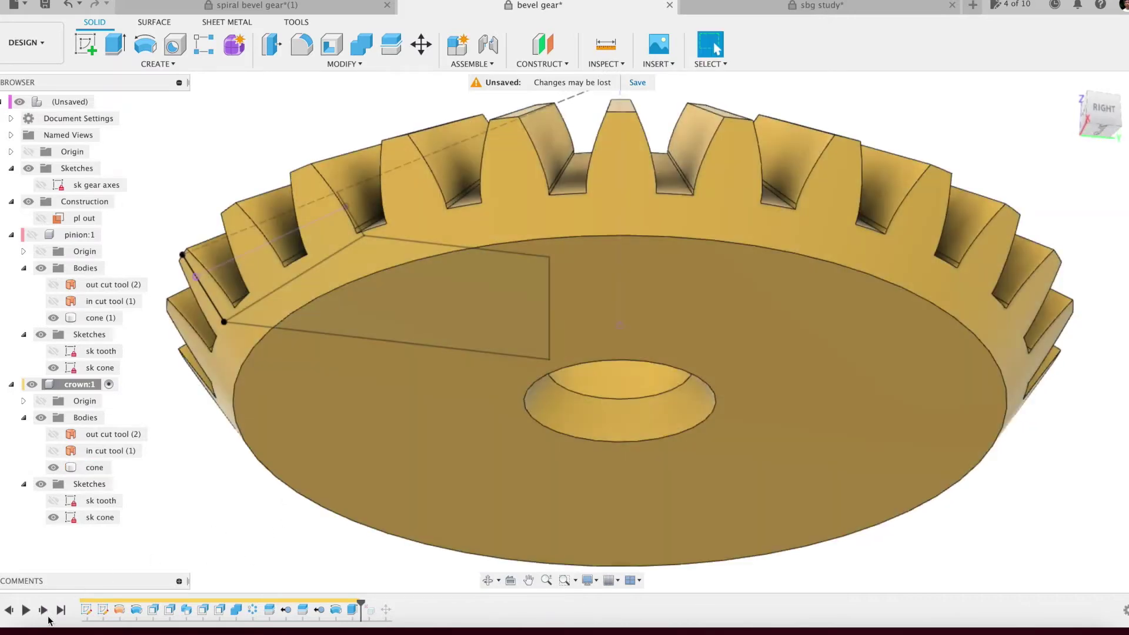
Step: Advance the crown's history past its last two features, ending with the move, and highlight the cone sketch
{"action": "left_click", "coordinate": [43, 610]}
{"action": "middle_click_drag", "start_coordinate": [60, 609], "coordinate": [199, 563], "text": "shift"}
{"action": "left_click", "coordinate": [43, 610]}
{"action": "left_click", "coordinate": [77, 517]}
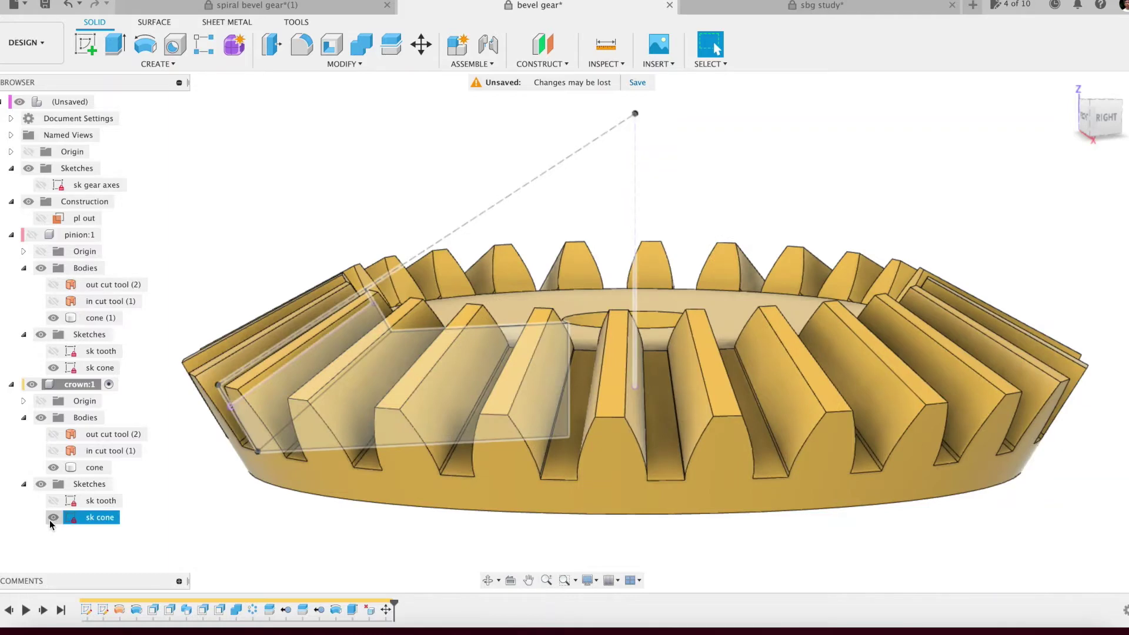
{"action": "key", "text": "Escape"}
Step: Activate the whole assembly with the pinion shown, and undo all changes back to the crown's activation
{"action": "left_click", "coordinate": [101, 102]}
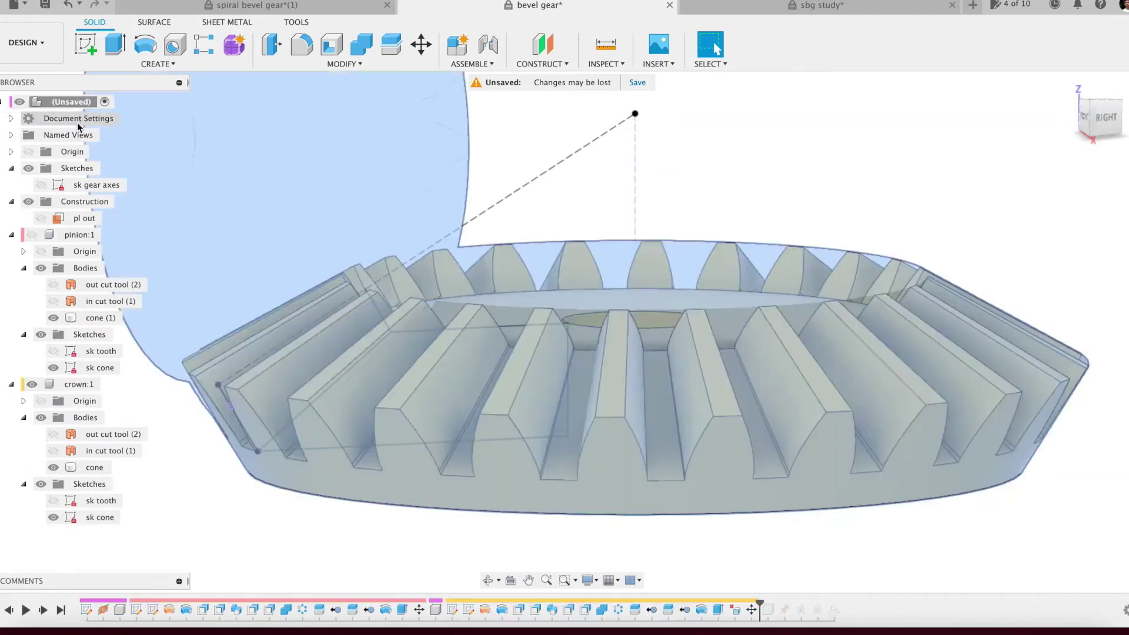
{"action": "left_click", "coordinate": [32, 234]}
{"action": "scroll", "coordinate": [167, 420], "scroll_direction": "down", "scroll_amount": 5}
{"action": "middle_click_drag", "start_coordinate": [806, 258], "coordinate": [761, 242]}
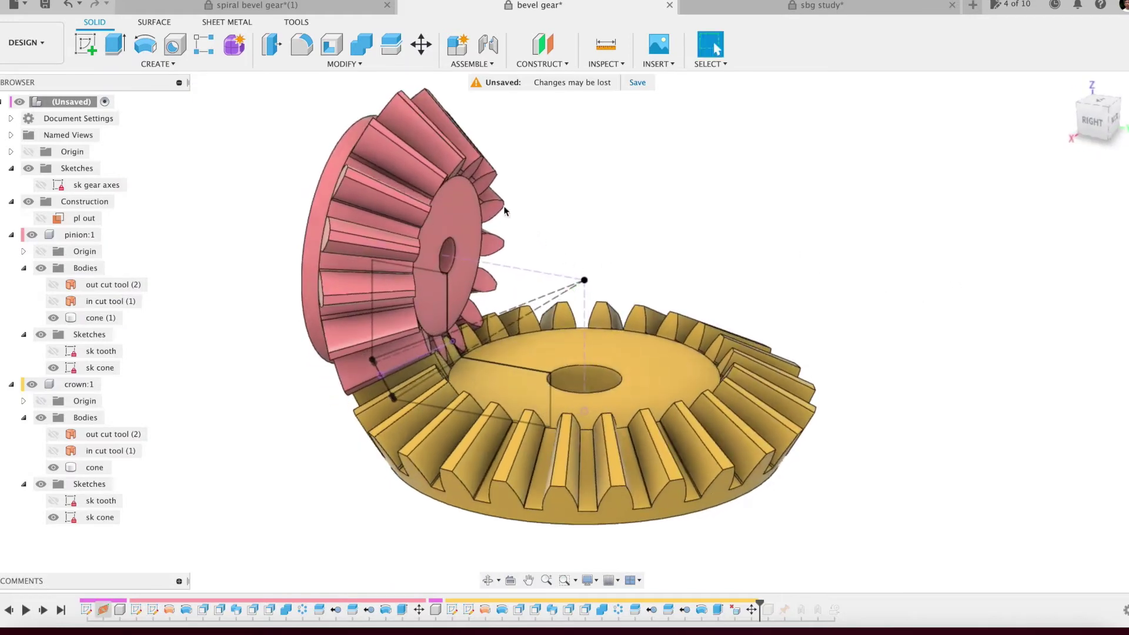
{"action": "left_click", "coordinate": [79, 4]}
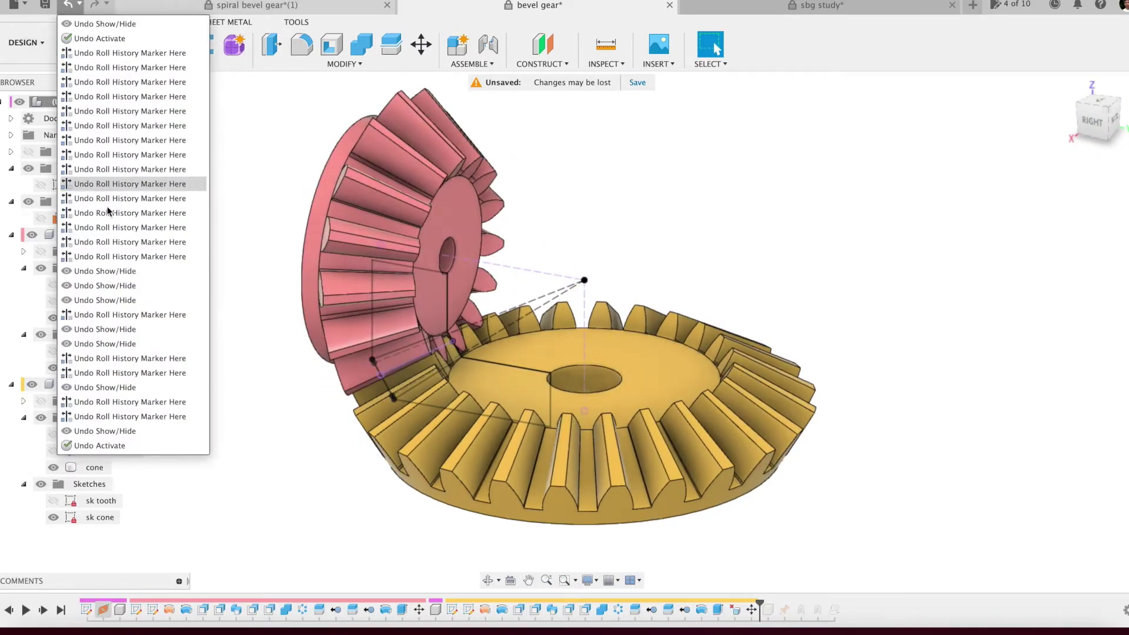
{"action": "left_click", "coordinate": [94, 448]}
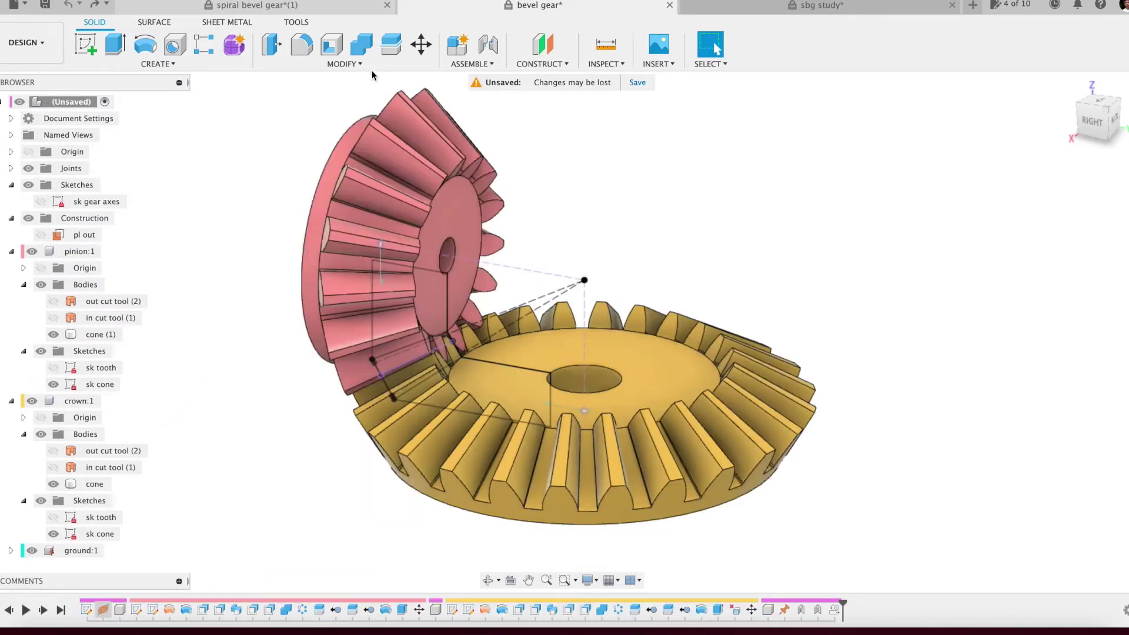
Step: Set the shaft angle parameter sigma to 120 deg and view the updated gear pair from the side
{"action": "left_click", "coordinate": [346, 64]}
{"action": "left_click", "coordinate": [303, 344]}
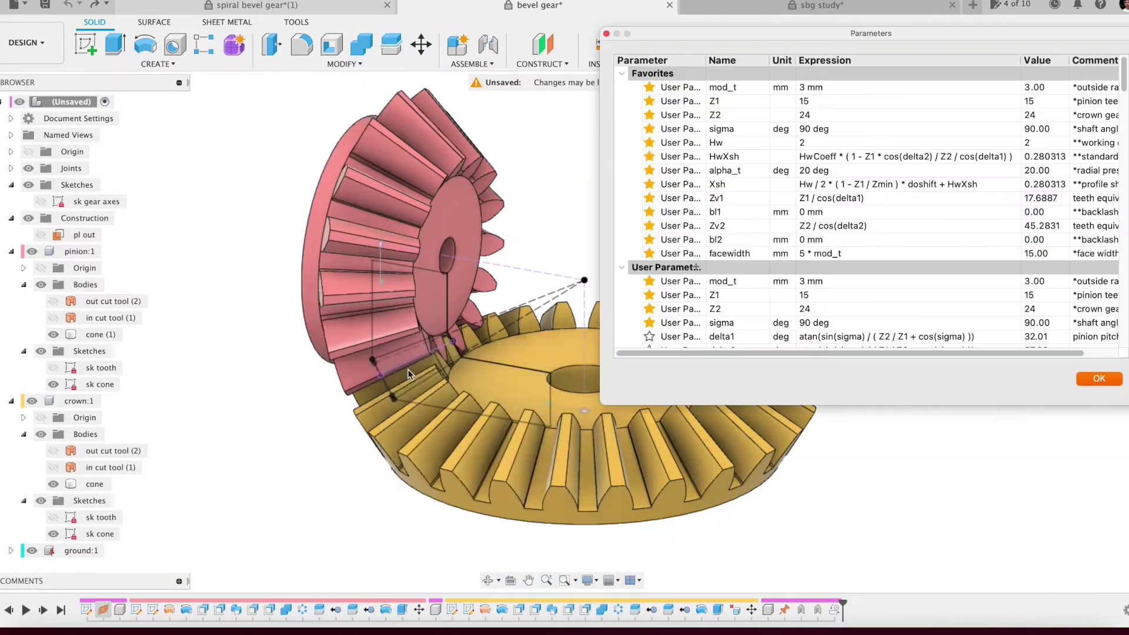
{"action": "left_click", "coordinate": [816, 129]}
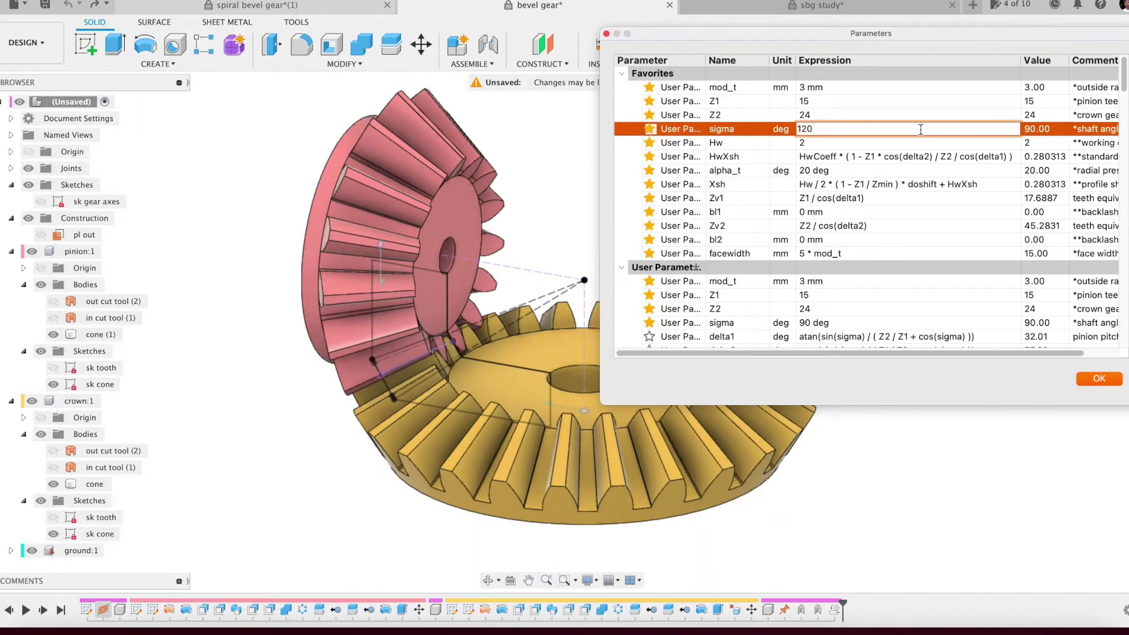
{"action": "key", "text": "Return"}
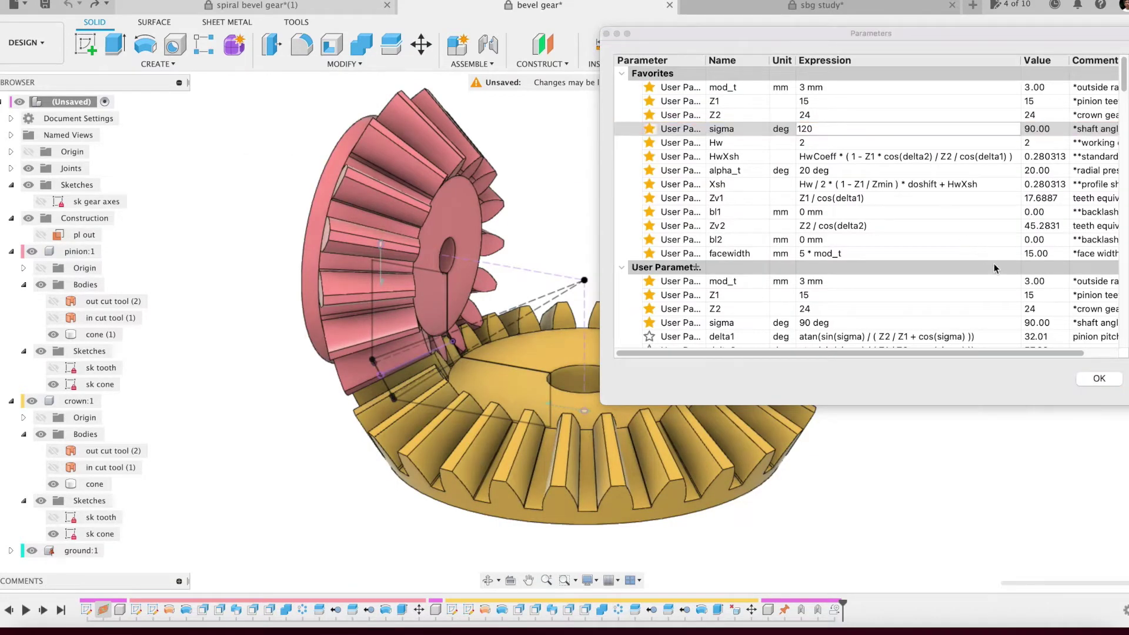
{"action": "left_click", "coordinate": [1096, 380]}
{"action": "middle_click_drag", "start_coordinate": [960, 415], "coordinate": [940, 394], "text": "shift"}
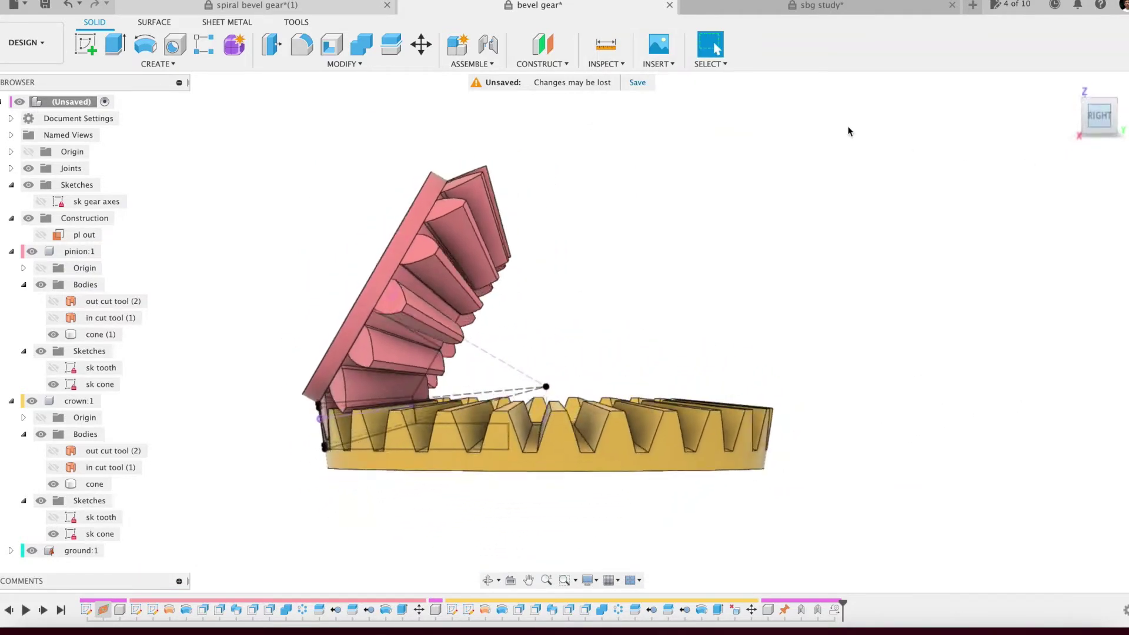
Step: Set the shaft angle parameter sigma to 60 deg and view the updated gear pair at an angle
{"action": "left_click", "coordinate": [358, 65]}
{"action": "left_click", "coordinate": [341, 328]}
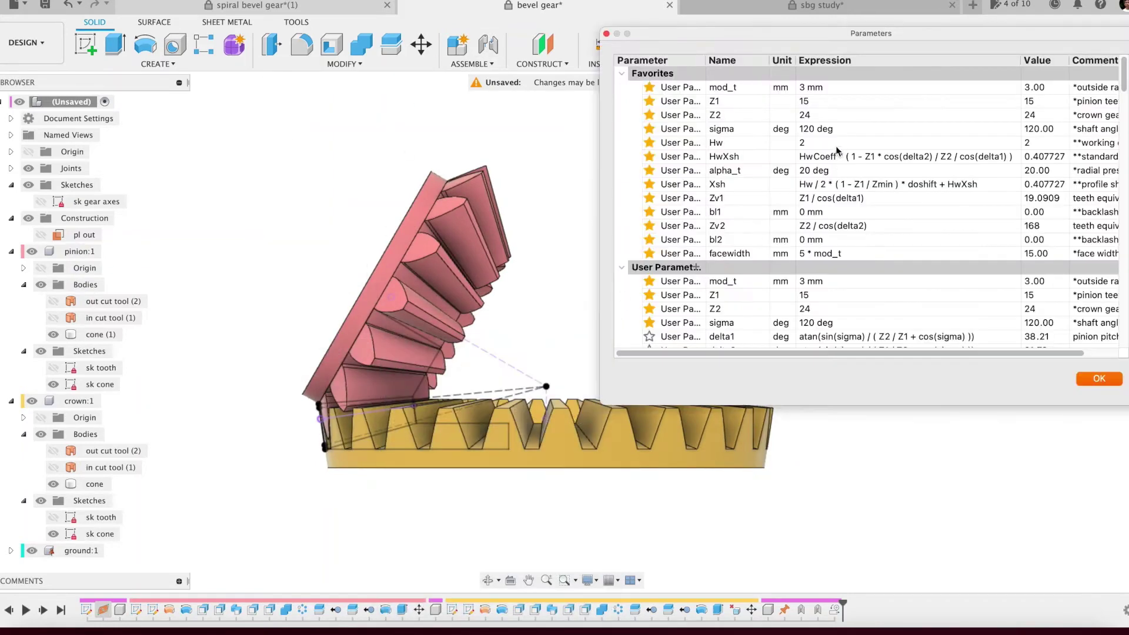
{"action": "left_click", "coordinate": [931, 129]}
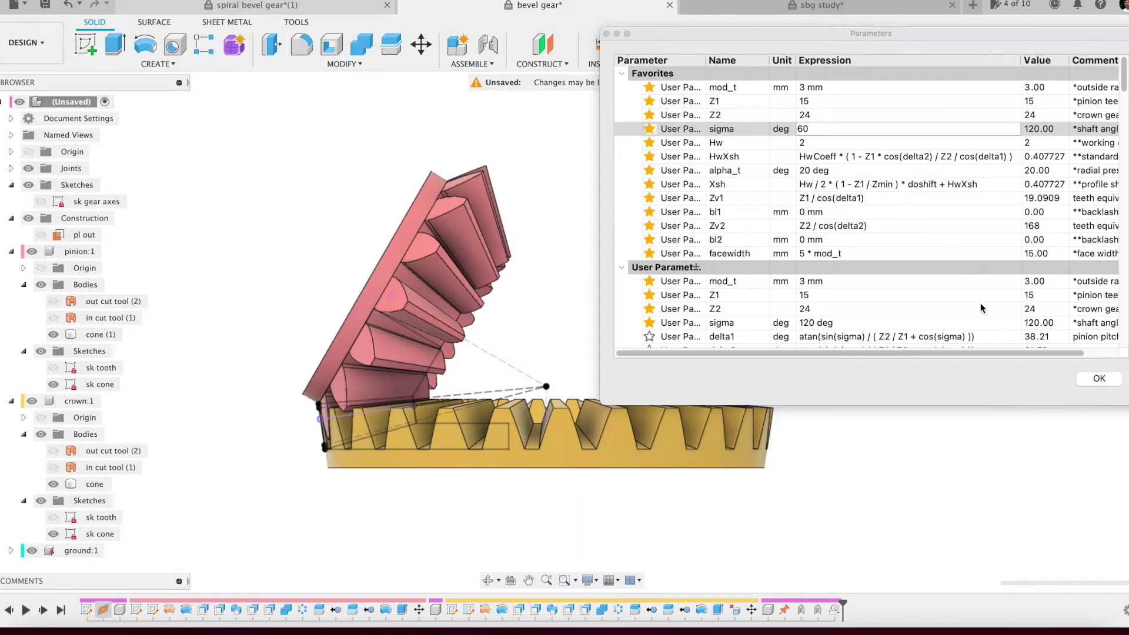
{"action": "left_click", "coordinate": [983, 312]}
{"action": "left_click", "coordinate": [1094, 381]}
{"action": "middle_click_drag", "start_coordinate": [755, 202], "coordinate": [770, 287], "text": "shift"}
Step: Rotate the pinion about its joint axis to check how it meshes with the crown
{"action": "left_click", "coordinate": [758, 391]}
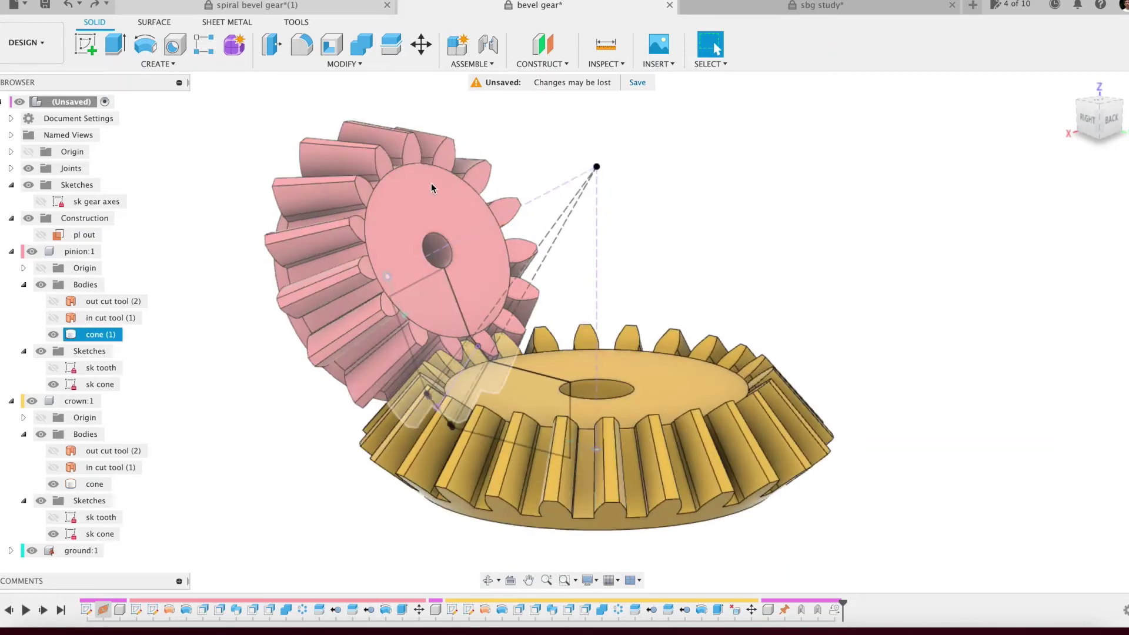
{"action": "left_click_drag", "start_coordinate": [430, 179], "coordinate": [860, 228]}
{"action": "middle_click_drag", "start_coordinate": [860, 228], "coordinate": [764, 247], "text": "shift"}
Step: Set the crown gear's tooth count parameter Z2 to 29 and view the updated pair
{"action": "left_click", "coordinate": [348, 65]}
{"action": "left_click", "coordinate": [325, 346]}
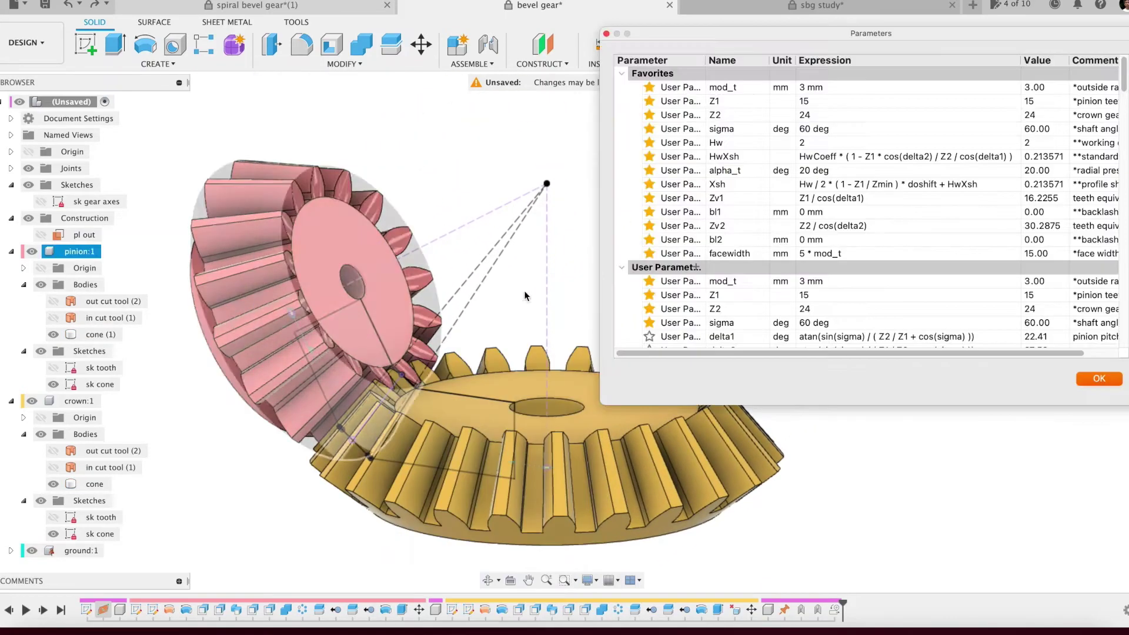
{"action": "left_click", "coordinate": [819, 116]}
{"action": "type", "text": "29"}
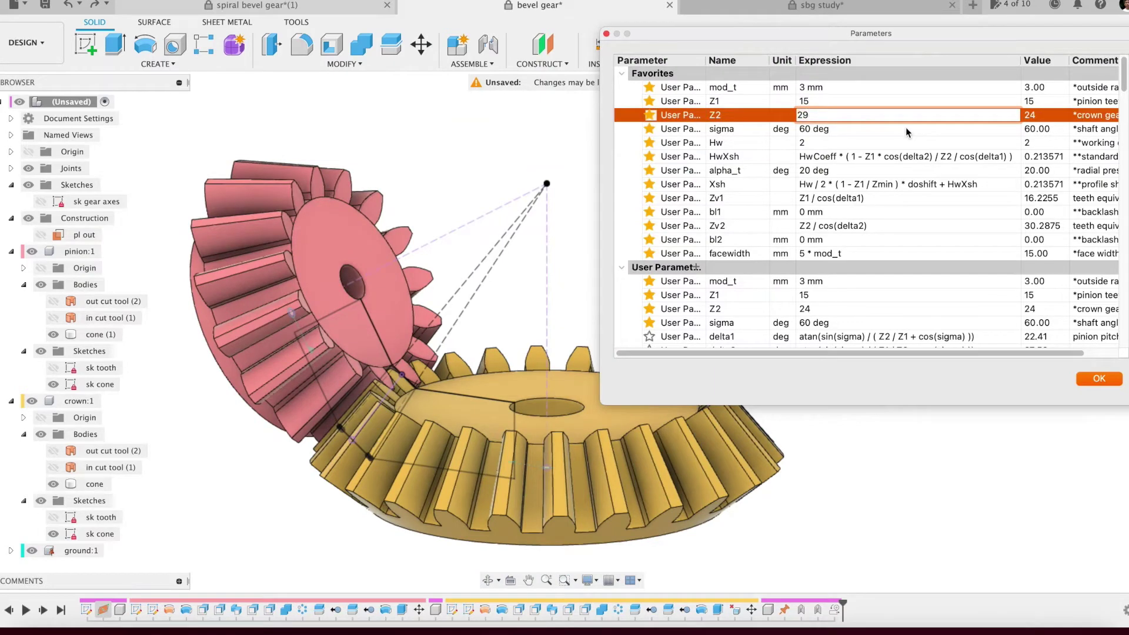
{"action": "key", "text": "Return"}
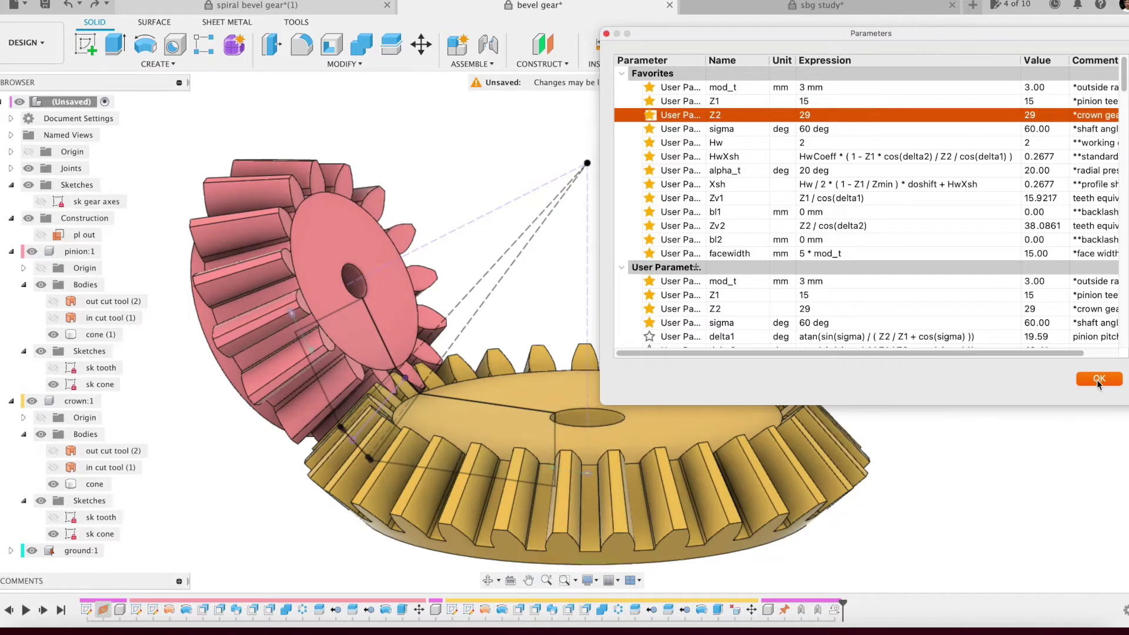
{"action": "left_click", "coordinate": [1096, 380]}
{"action": "middle_click_drag", "start_coordinate": [1005, 250], "coordinate": [982, 254], "text": "shift"}
Step: Set the pinion's tooth count parameter Z1 to 11 and view the updated gear pair
{"action": "left_click", "coordinate": [344, 64]}
{"action": "left_click", "coordinate": [312, 345]}
{"action": "left_click", "coordinate": [823, 100]}
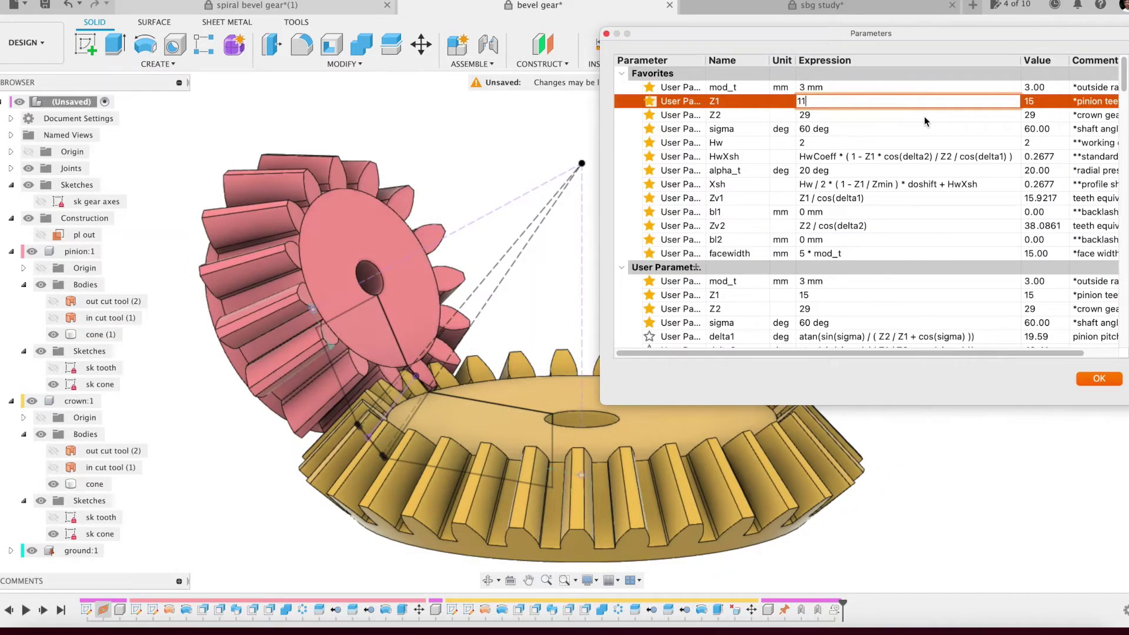
{"action": "key", "text": "Return"}
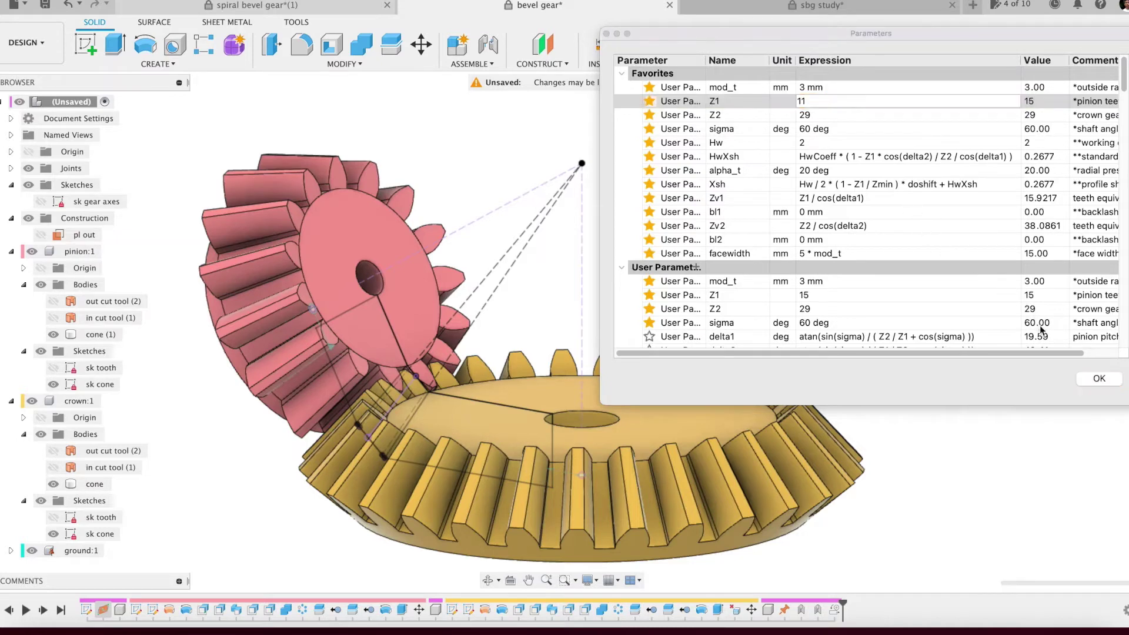
{"action": "left_click", "coordinate": [1097, 379]}
{"action": "middle_click_drag", "start_coordinate": [972, 288], "coordinate": [980, 234]}
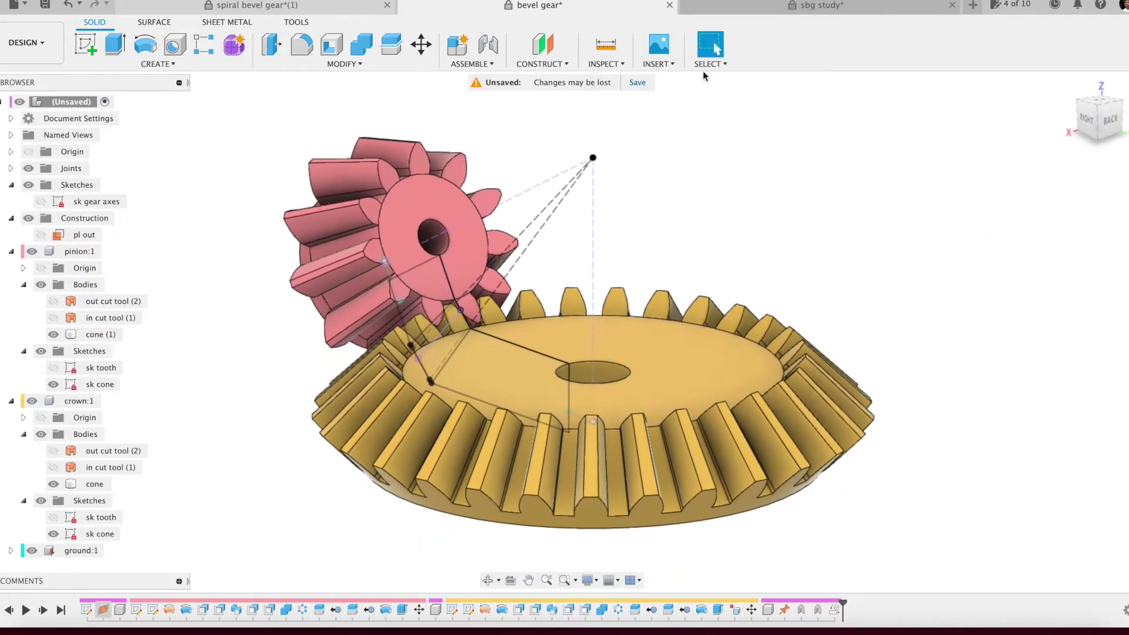
Step: Switch to the spiral bevel gear(1) document and rotate the crown about its joint to show how the pair meshes
{"action": "left_click", "coordinate": [305, 8]}
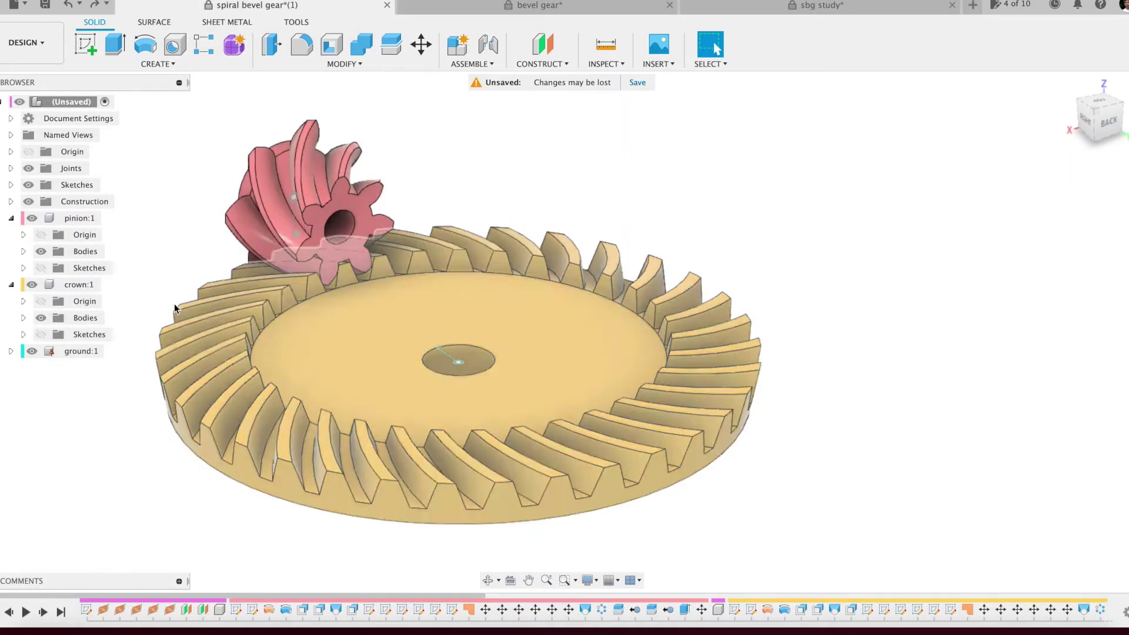
{"action": "middle_click_drag", "start_coordinate": [168, 224], "coordinate": [232, 252], "text": "shift"}
{"action": "middle_click_drag", "start_coordinate": [791, 368], "coordinate": [862, 345], "text": "shift"}
{"action": "left_click_drag", "start_coordinate": [753, 417], "coordinate": [435, 258]}
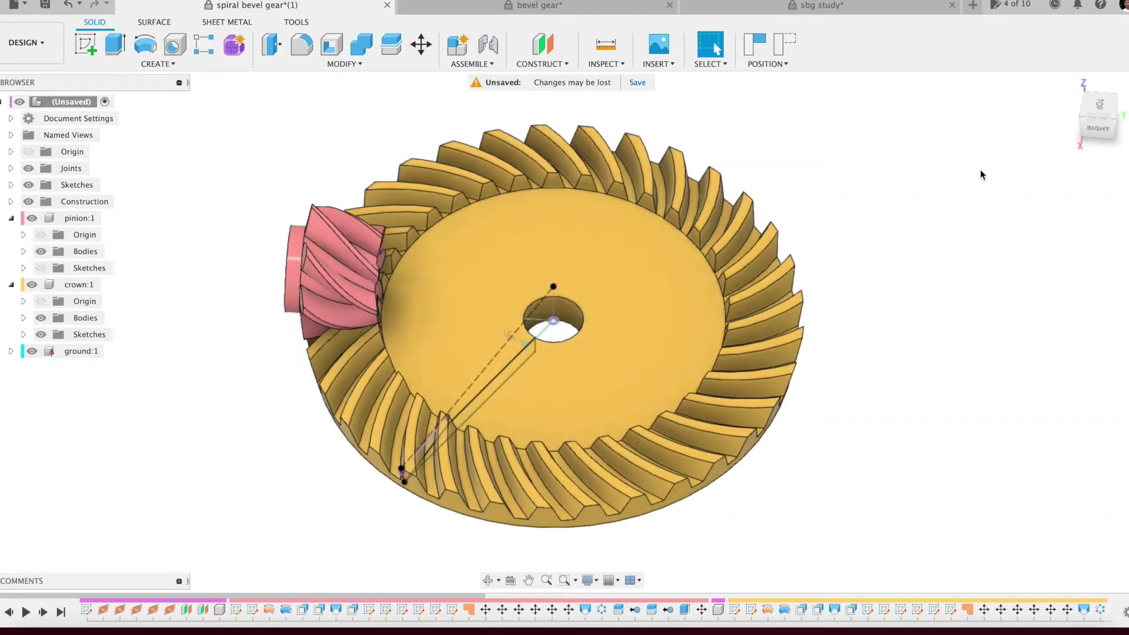
Step: Compare the crown's curved teeth with its radial sketch line from directly above, up close and as a whole
{"action": "left_click", "coordinate": [1097, 108]}
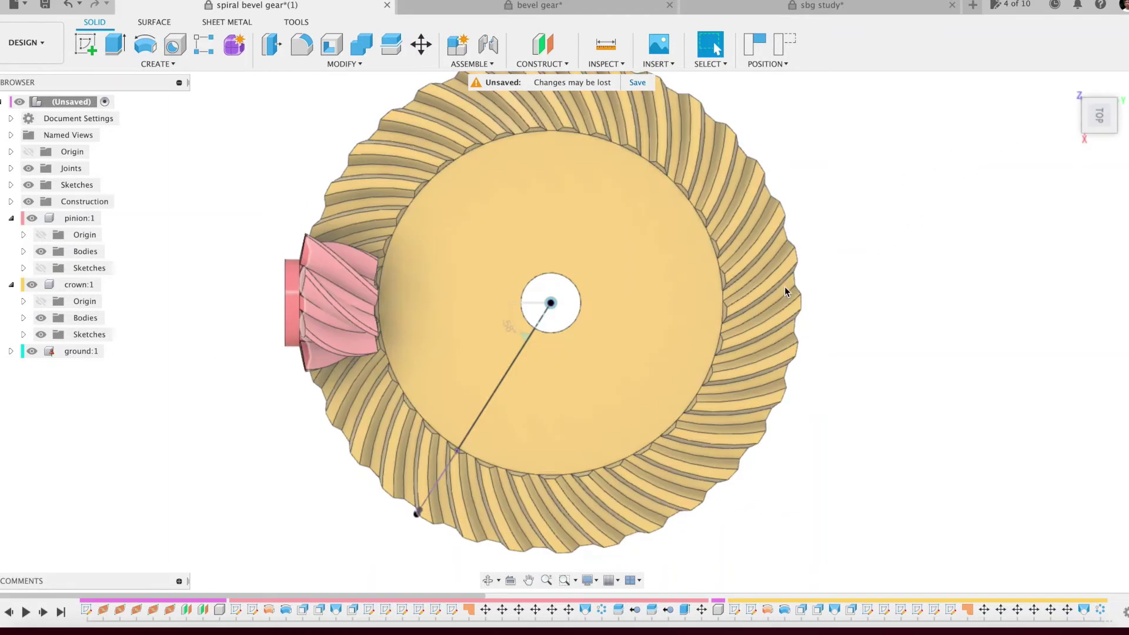
{"action": "scroll", "coordinate": [425, 486], "scroll_direction": "up", "scroll_amount": 5}
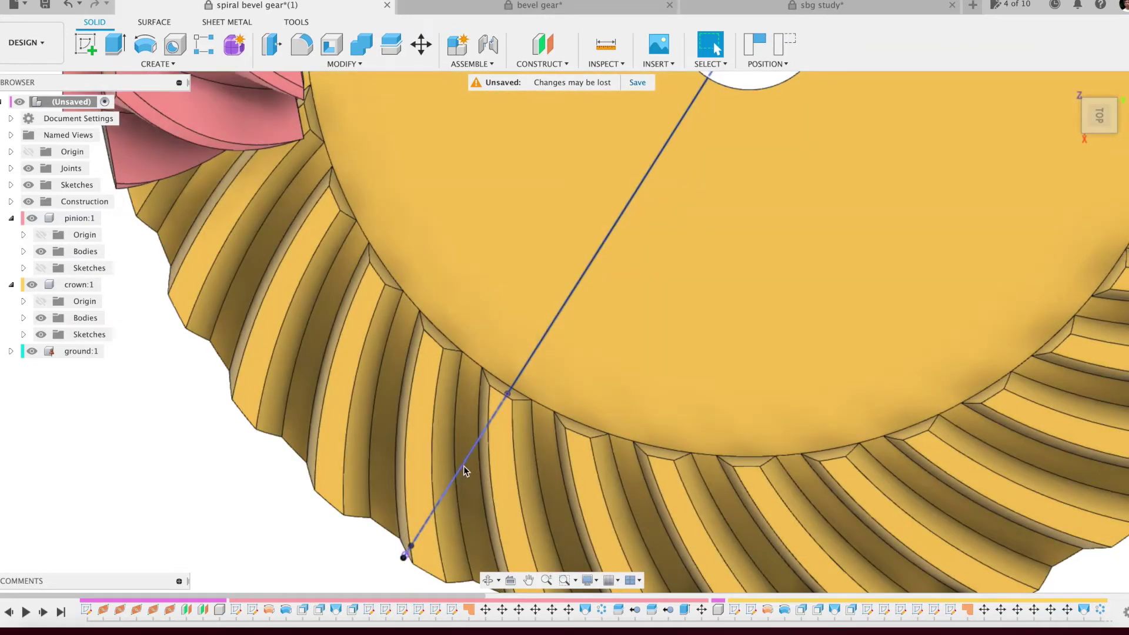
{"action": "scroll", "coordinate": [431, 485], "scroll_direction": "down", "scroll_amount": 6}
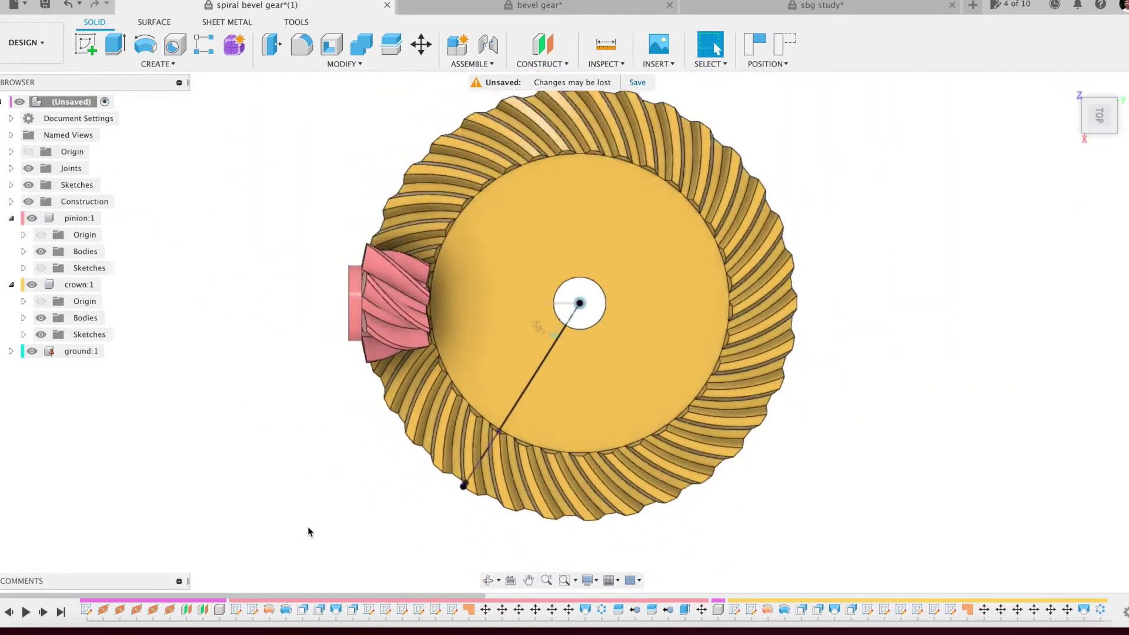
{"action": "scroll", "coordinate": [308, 531], "scroll_direction": "down", "scroll_amount": 2}
{"action": "middle_click_drag", "start_coordinate": [1039, 324], "coordinate": [1045, 246], "text": "shift"}
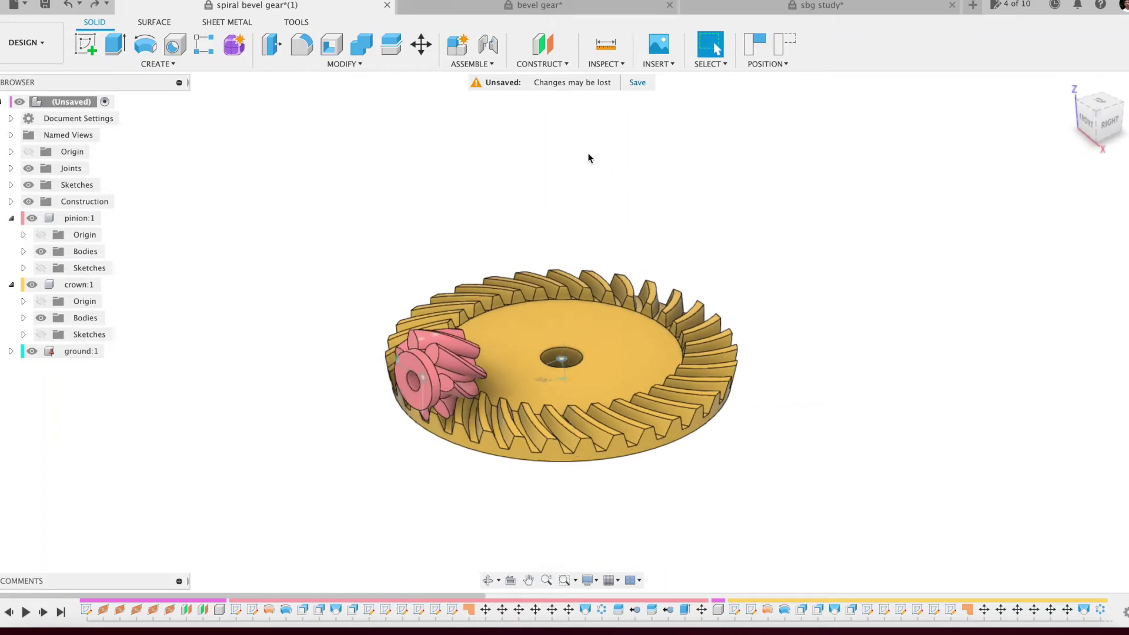
Step: Review the spiral bevel gear's user parameters, pointing out the helix angle beta, and close the list unchanged
{"action": "left_click", "coordinate": [363, 65]}
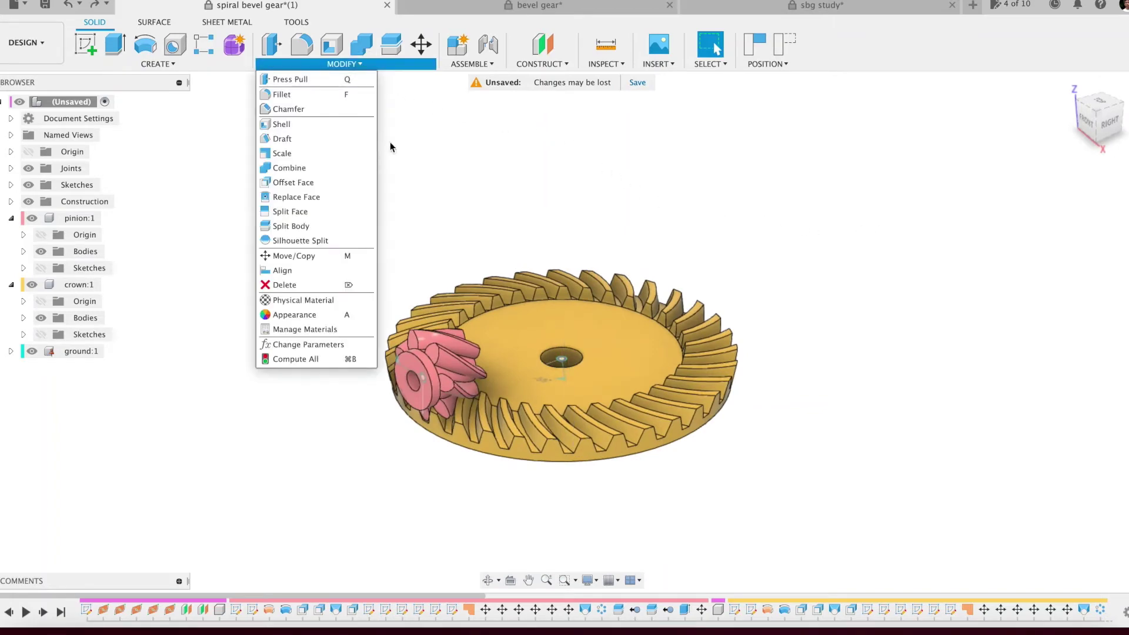
{"action": "left_click", "coordinate": [333, 343]}
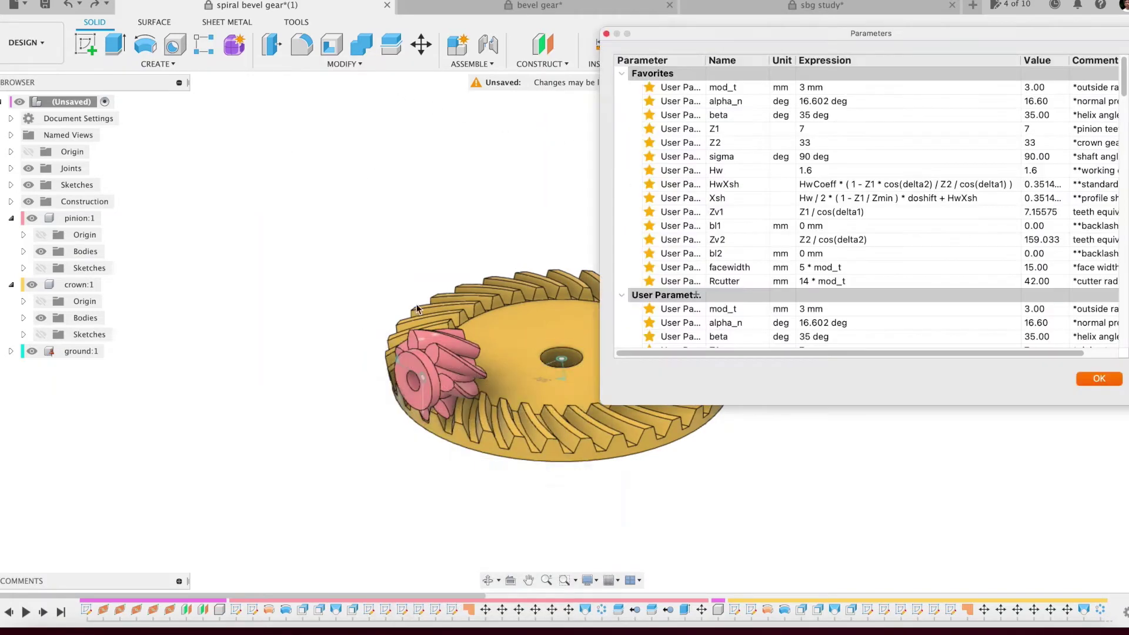
{"action": "left_click", "coordinate": [633, 115]}
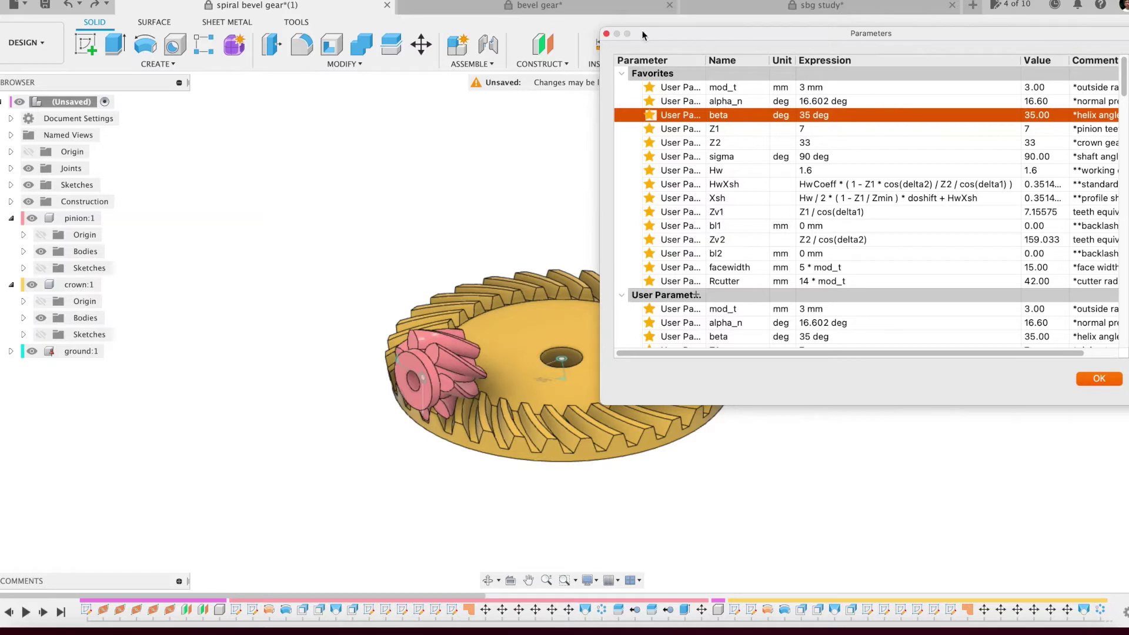
{"action": "left_click", "coordinate": [606, 34]}
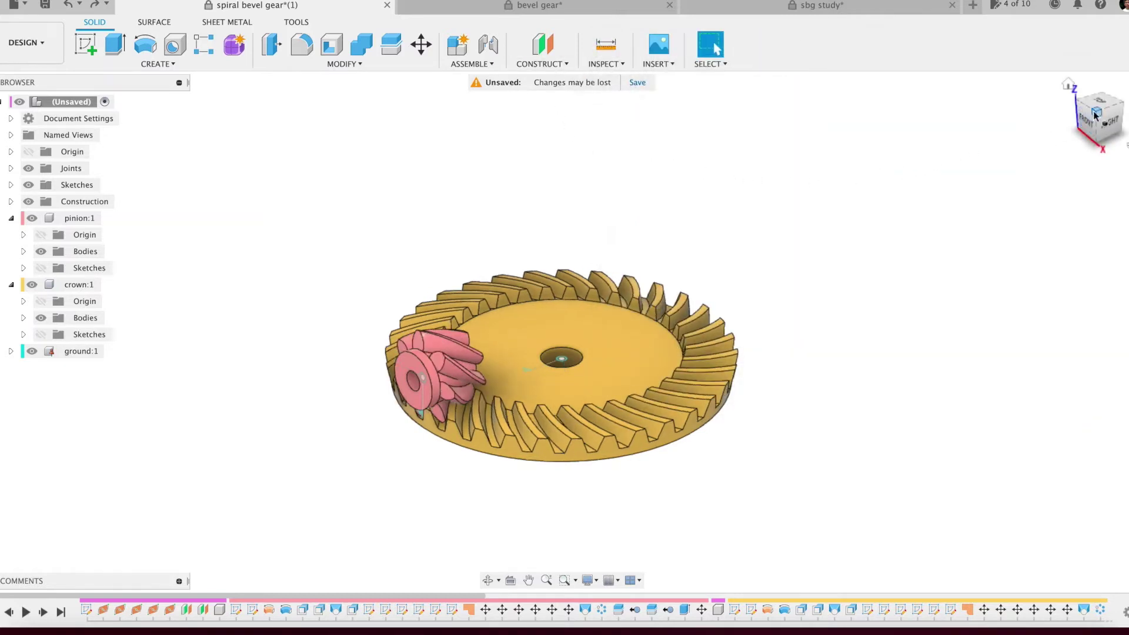
Step: Switch to the sbg study document and hide the pinion and crown components
{"action": "left_click", "coordinate": [815, 10]}
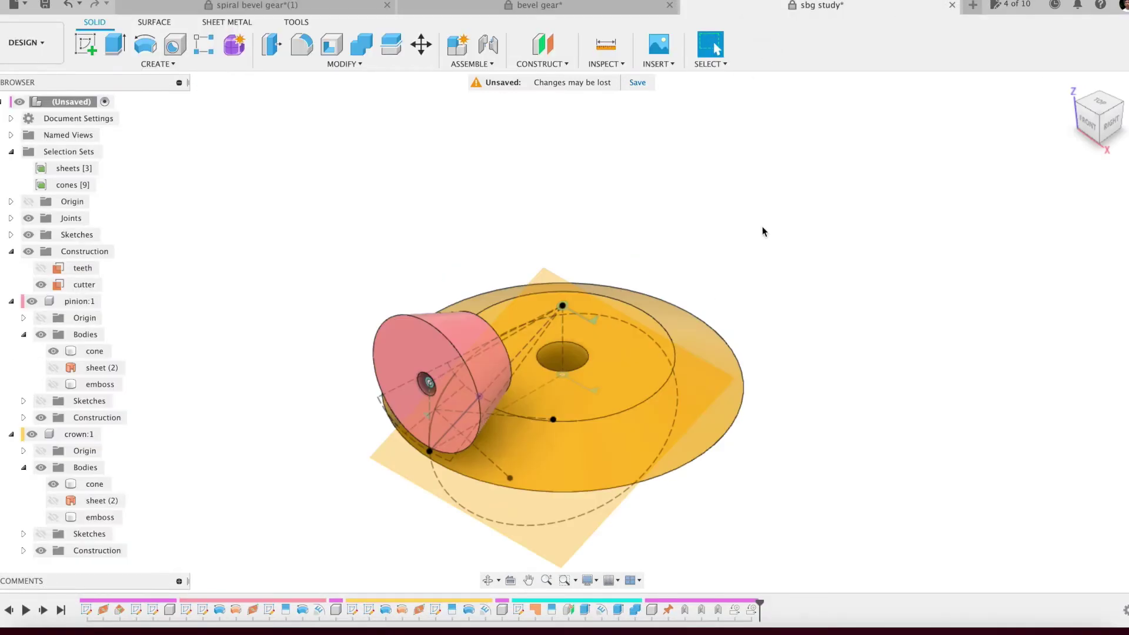
{"action": "middle_click_drag", "start_coordinate": [763, 232], "coordinate": [744, 214], "text": "shift"}
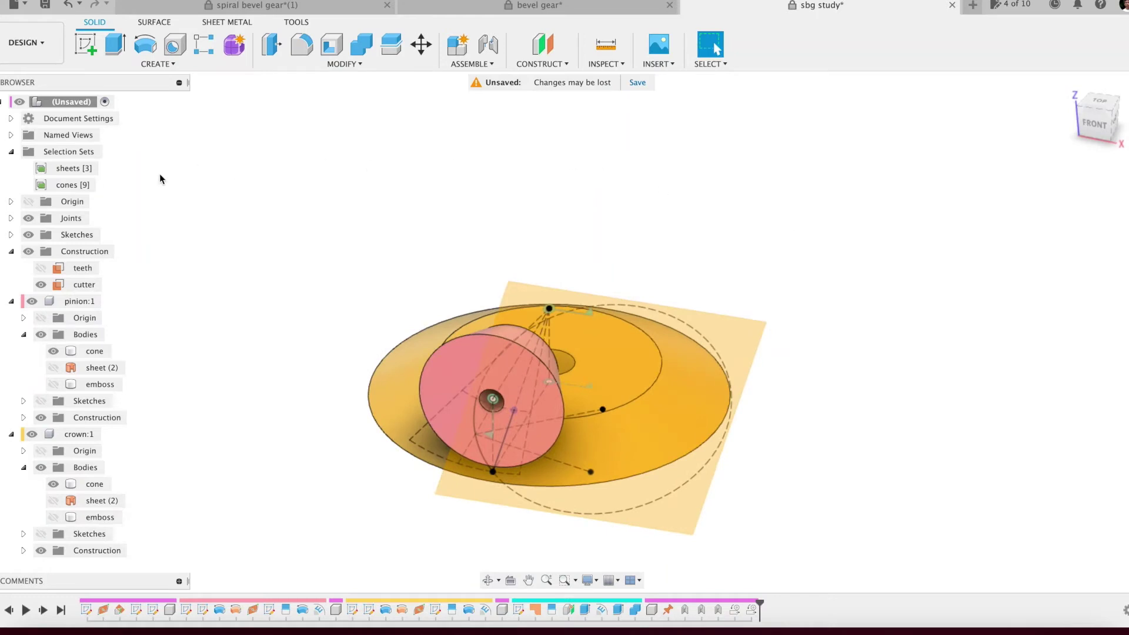
{"action": "left_click", "coordinate": [32, 302]}
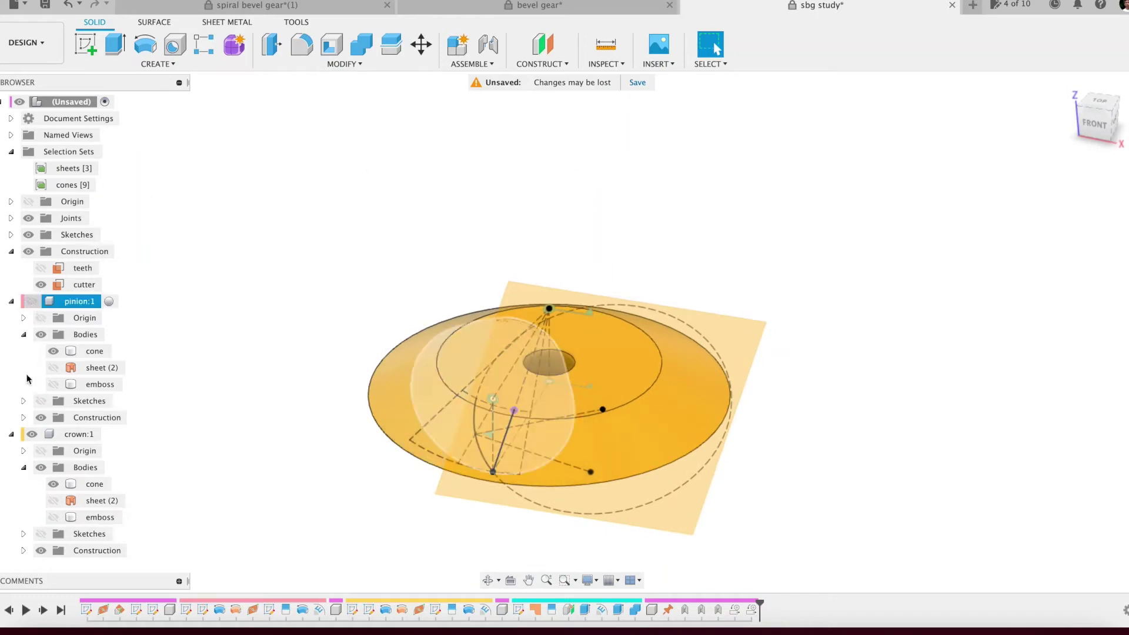
{"action": "left_click", "coordinate": [33, 433]}
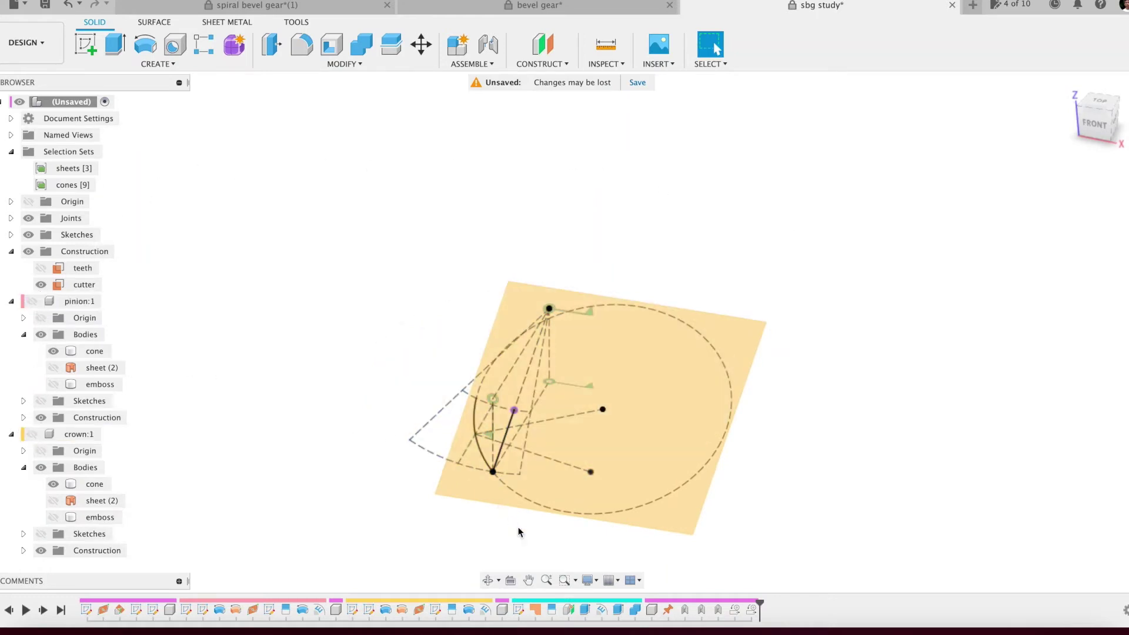
Step: Examine the cutter plane, cutter circle and tooth arc in the sketch, from above and at an angle
{"action": "left_click", "coordinate": [78, 286]}
{"action": "middle_click_drag", "start_coordinate": [887, 227], "coordinate": [839, 261]}
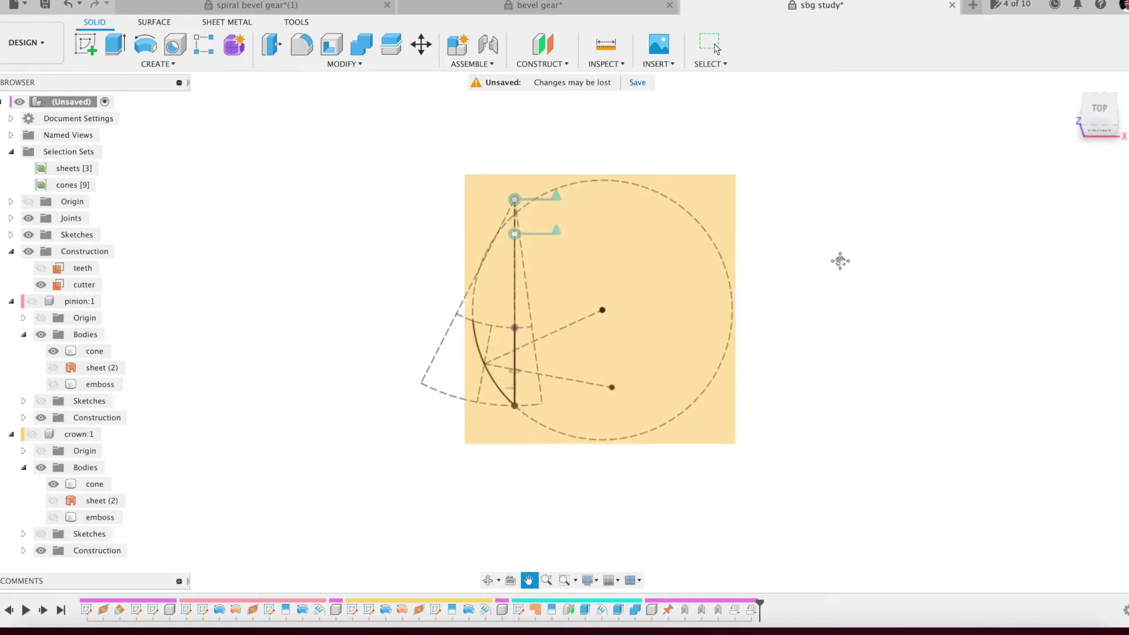
{"action": "scroll", "coordinate": [525, 391], "scroll_direction": "up", "scroll_amount": 4}
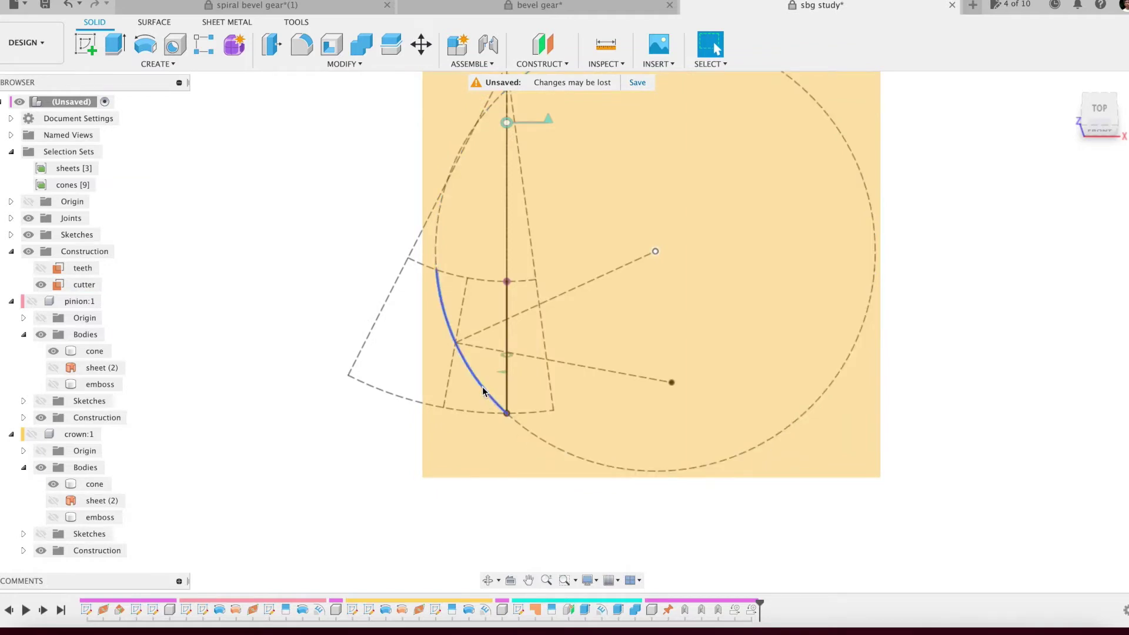
{"action": "mouse_move", "coordinate": [972, 357]}
{"action": "middle_mouse_down", "text": "shift"}
{"action": "mouse_move", "coordinate": [938, 308]}
{"action": "mouse_move", "coordinate": [922, 305]}
{"action": "mouse_move", "coordinate": [937, 316]}
{"action": "middle_mouse_up", "text": "shift"}
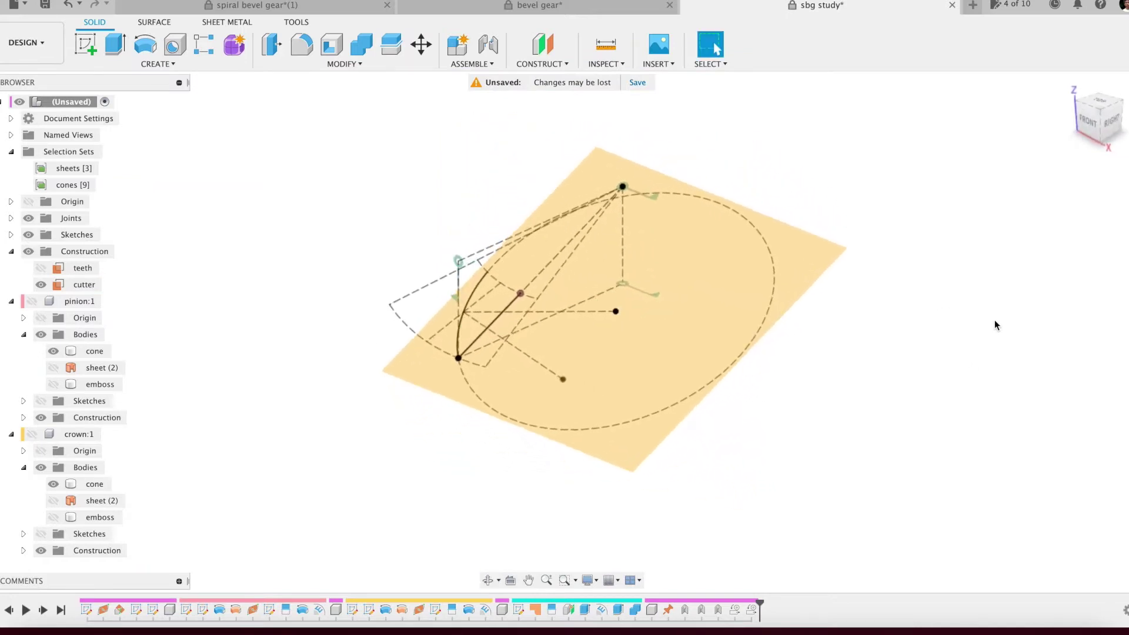
Step: Show the pinion and crown cones with their sheet bodies and view the cutter arc where they meet
{"action": "key", "text": "v"}
{"action": "key", "text": "v"}
{"action": "middle_click_drag", "start_coordinate": [1031, 311], "coordinate": [980, 302], "text": "shift"}
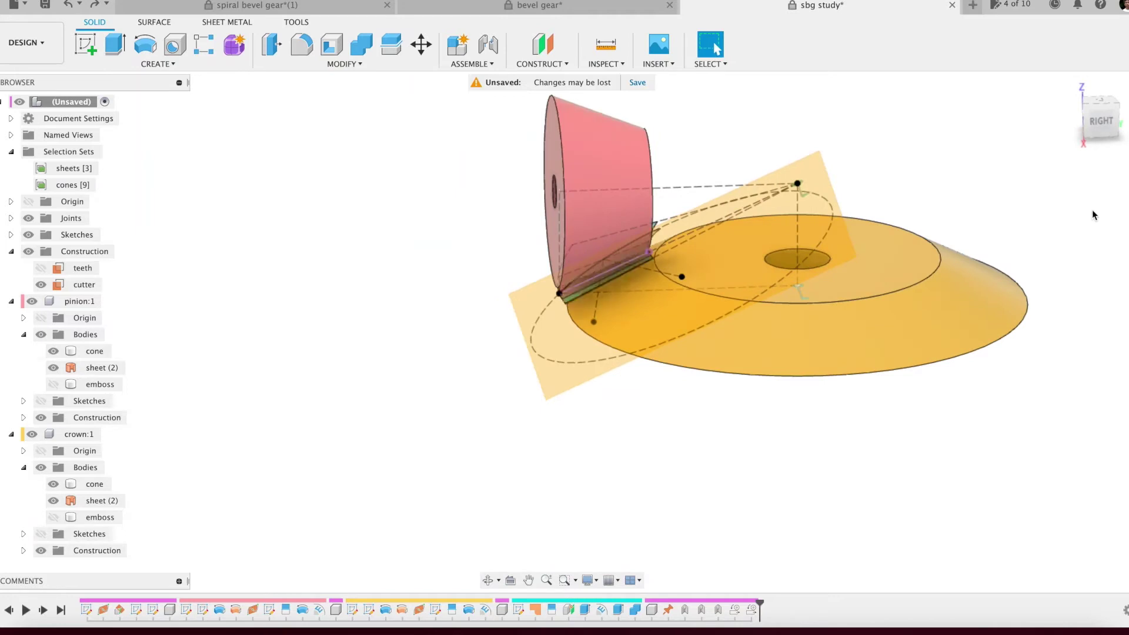
{"action": "middle_click_drag", "start_coordinate": [1092, 215], "coordinate": [556, 245], "text": "shift"}
{"action": "scroll", "coordinate": [732, 319], "scroll_direction": "up", "scroll_amount": 2}
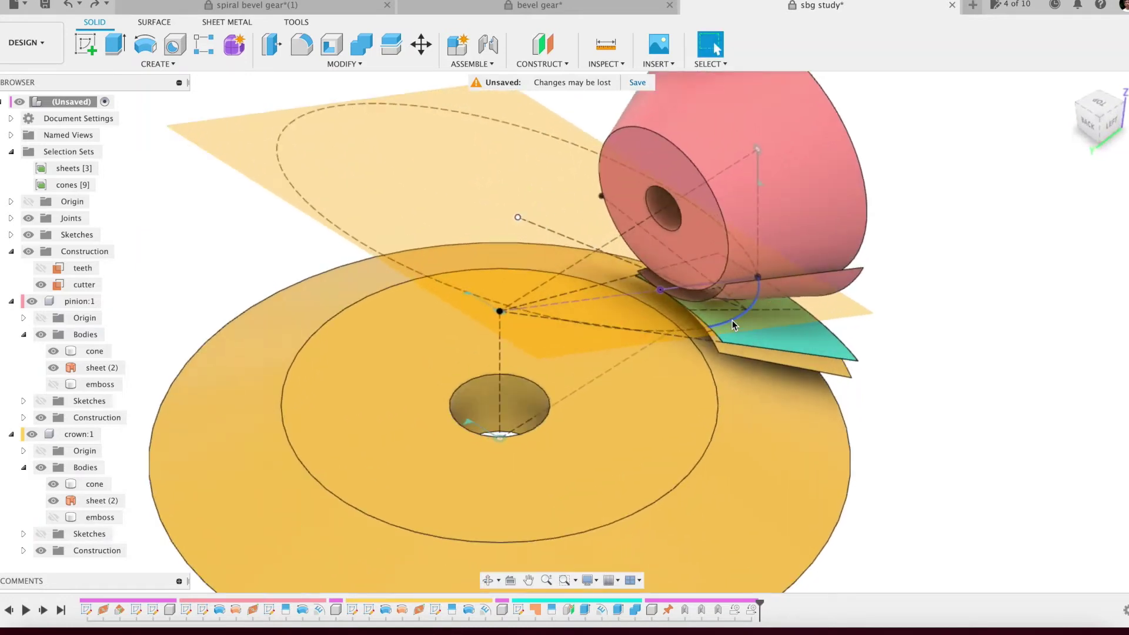
Step: Rotate the crown with its sheet bodies to see the tooth arc roll between the flat sheet and both cones
{"action": "middle_click_drag", "start_coordinate": [732, 320], "coordinate": [725, 528], "text": "shift"}
{"action": "left_click", "coordinate": [724, 528]}
{"action": "left_click", "coordinate": [961, 406]}
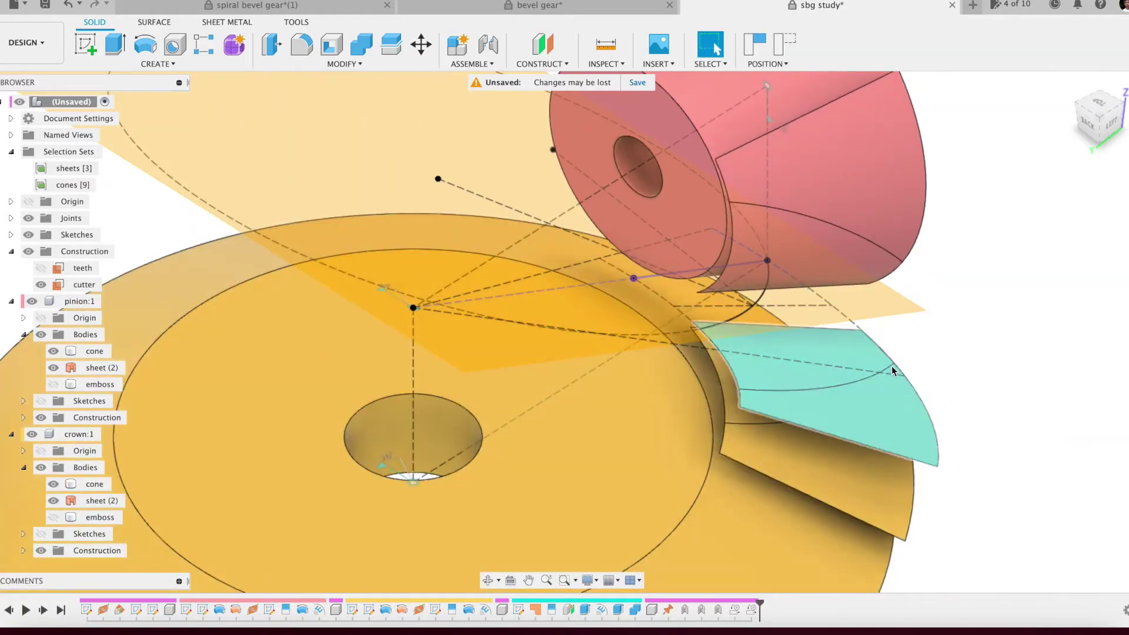
{"action": "left_click", "coordinate": [808, 505]}
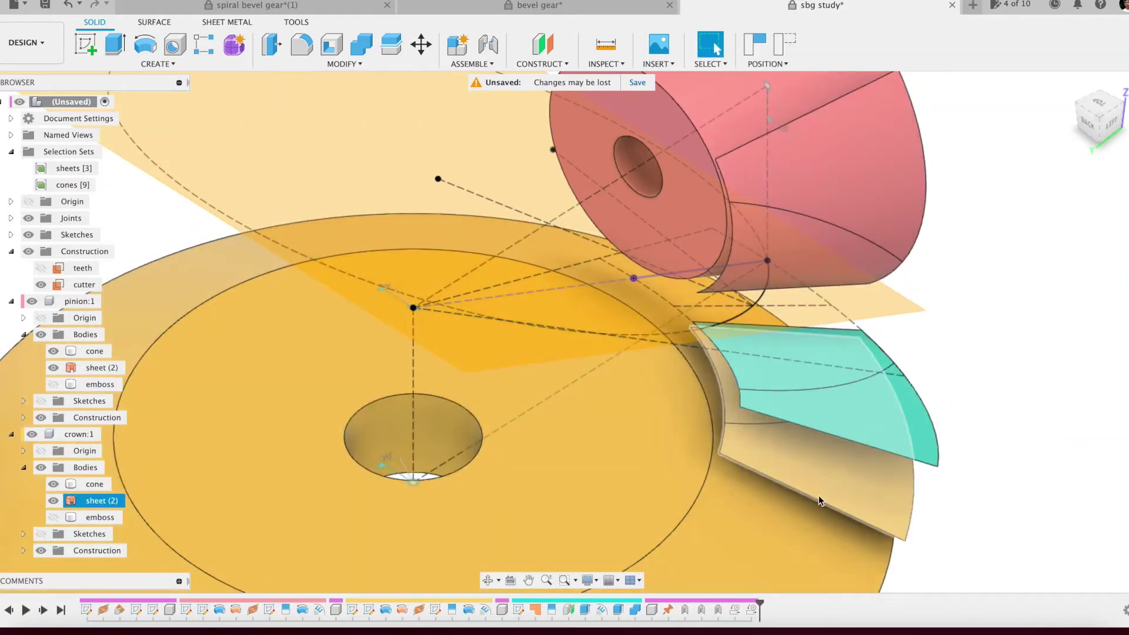
{"action": "left_click_drag", "start_coordinate": [740, 536], "coordinate": [668, 456]}
{"action": "scroll", "coordinate": [667, 455], "scroll_direction": "down", "scroll_amount": 5}
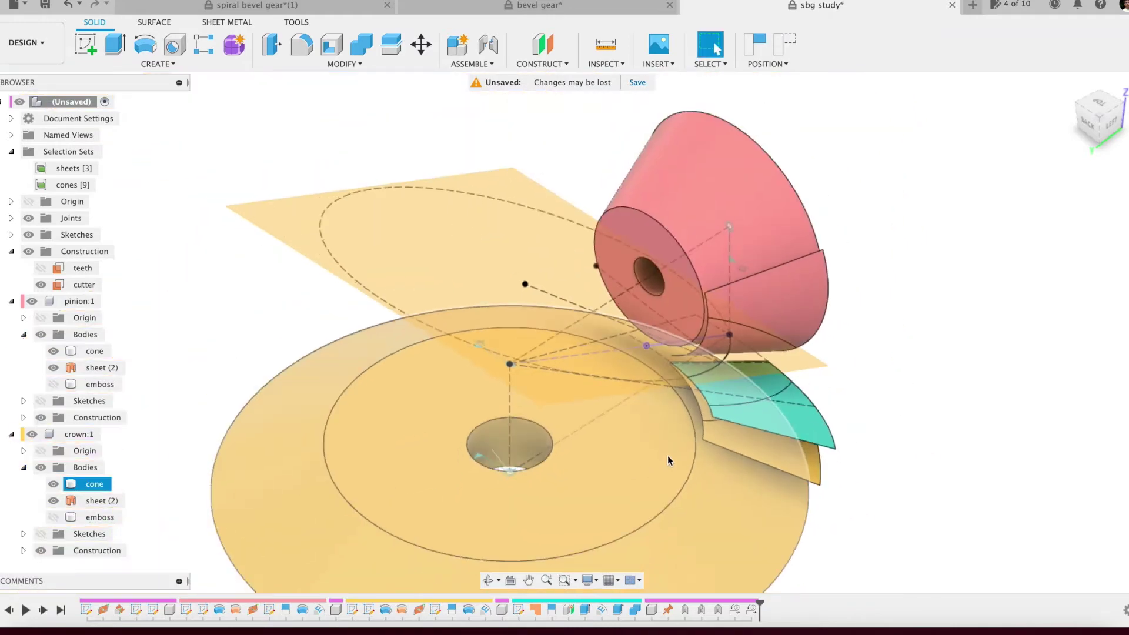
{"action": "middle_click_drag", "start_coordinate": [666, 455], "coordinate": [951, 445], "text": "shift"}
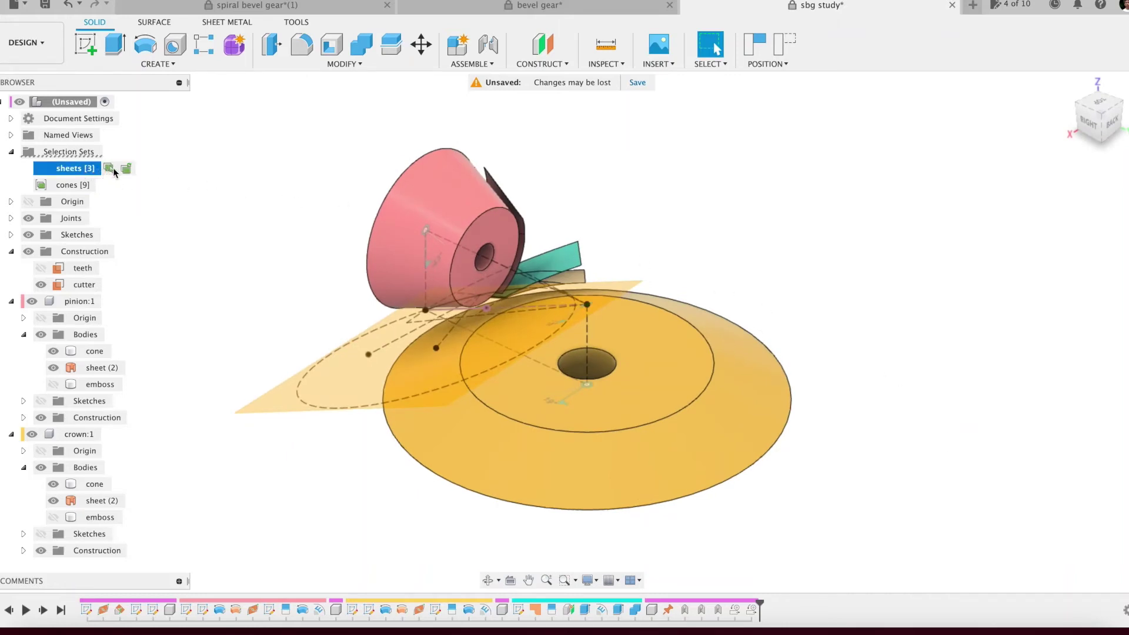
Step: Hide the sheets selection set, and toggle the cones selection set to show the emboss bodies instead of the plain cones
{"action": "left_click", "coordinate": [113, 167]}
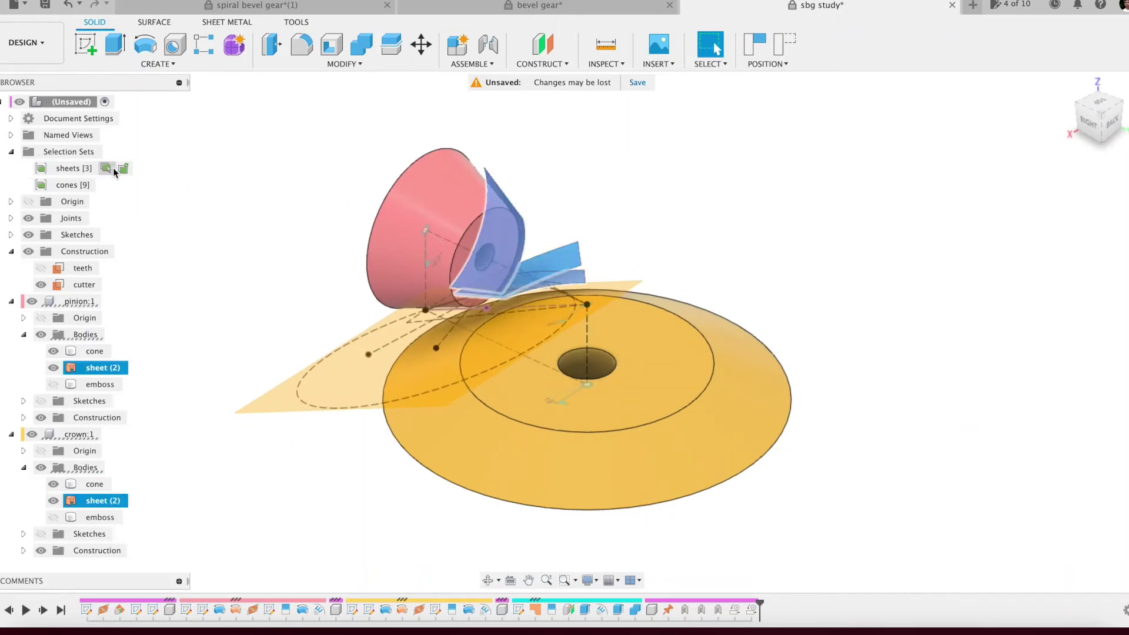
{"action": "left_click", "coordinate": [76, 186]}
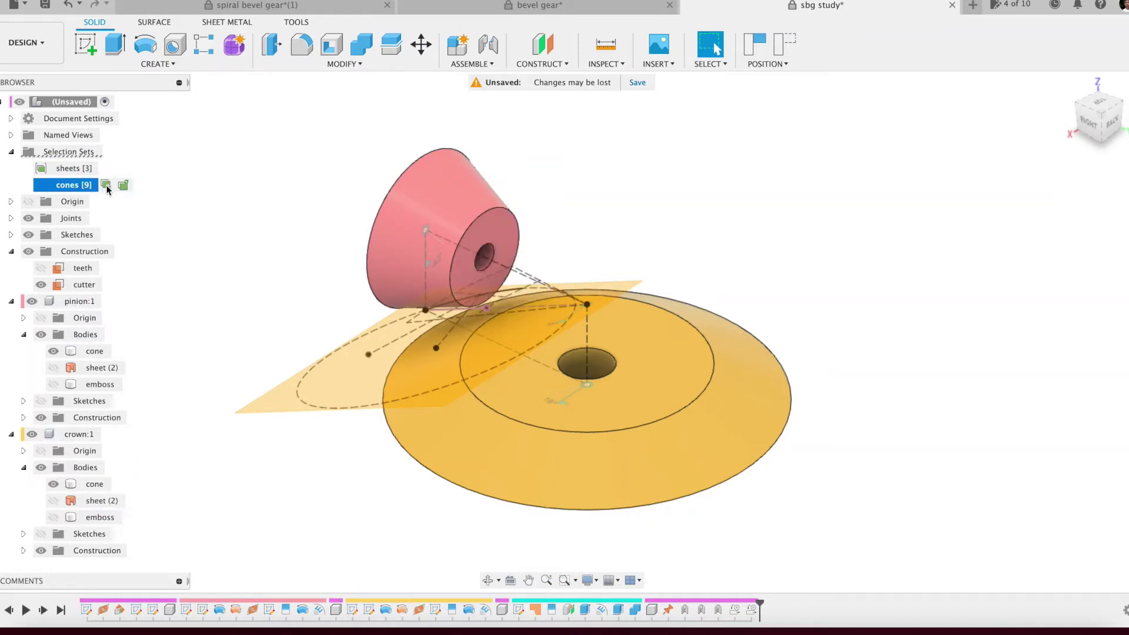
{"action": "left_click", "coordinate": [105, 185]}
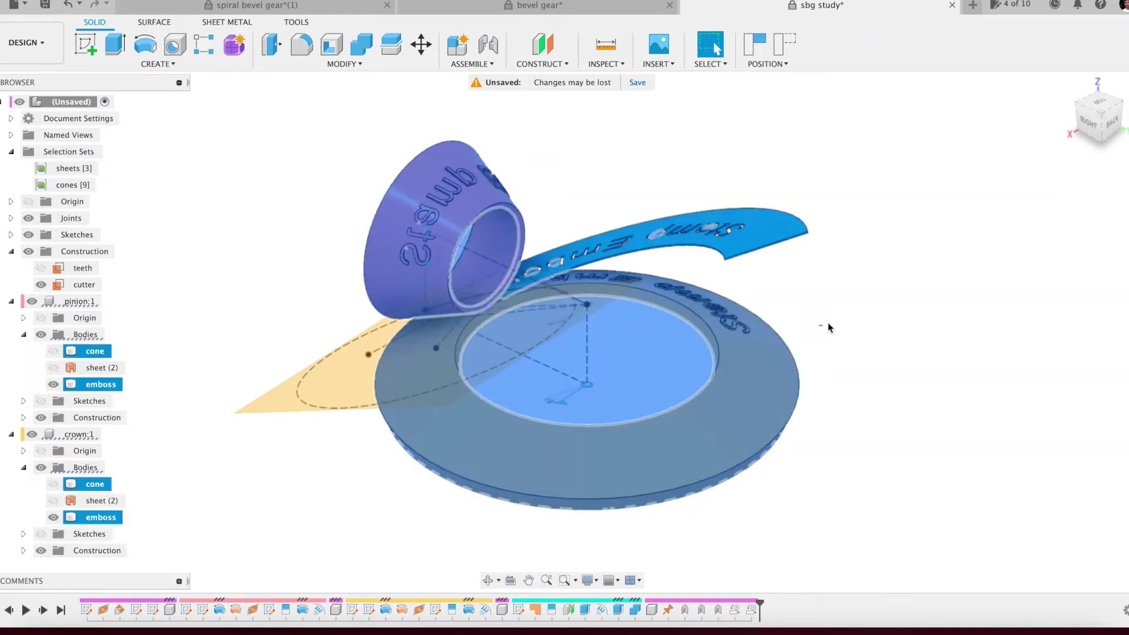
{"action": "left_click", "coordinate": [843, 325]}
Step: Rotate the embossed crown ring and watch up close how the pinion's lettering rolls over the flat sheet
{"action": "middle_click_drag", "start_coordinate": [935, 306], "coordinate": [887, 325], "text": "shift"}
{"action": "left_click_drag", "start_coordinate": [716, 442], "coordinate": [693, 284]}
{"action": "middle_click_drag", "start_coordinate": [963, 181], "coordinate": [910, 153], "text": "shift"}
{"action": "scroll", "coordinate": [690, 268], "scroll_direction": "up", "scroll_amount": 8}
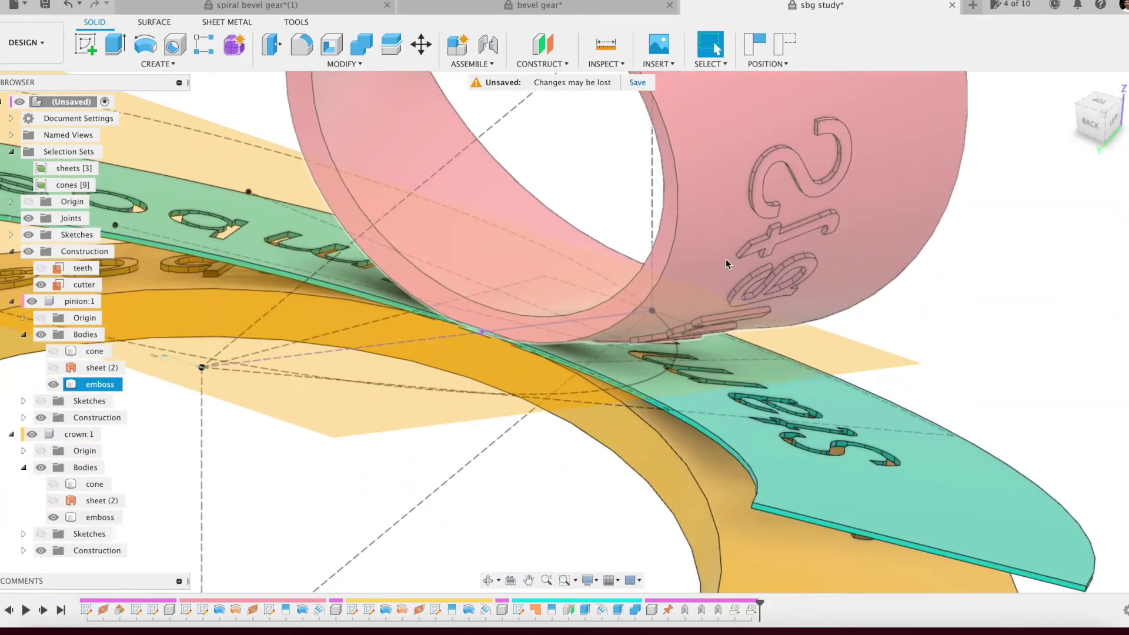
{"action": "left_click_drag", "start_coordinate": [697, 500], "coordinate": [534, 365]}
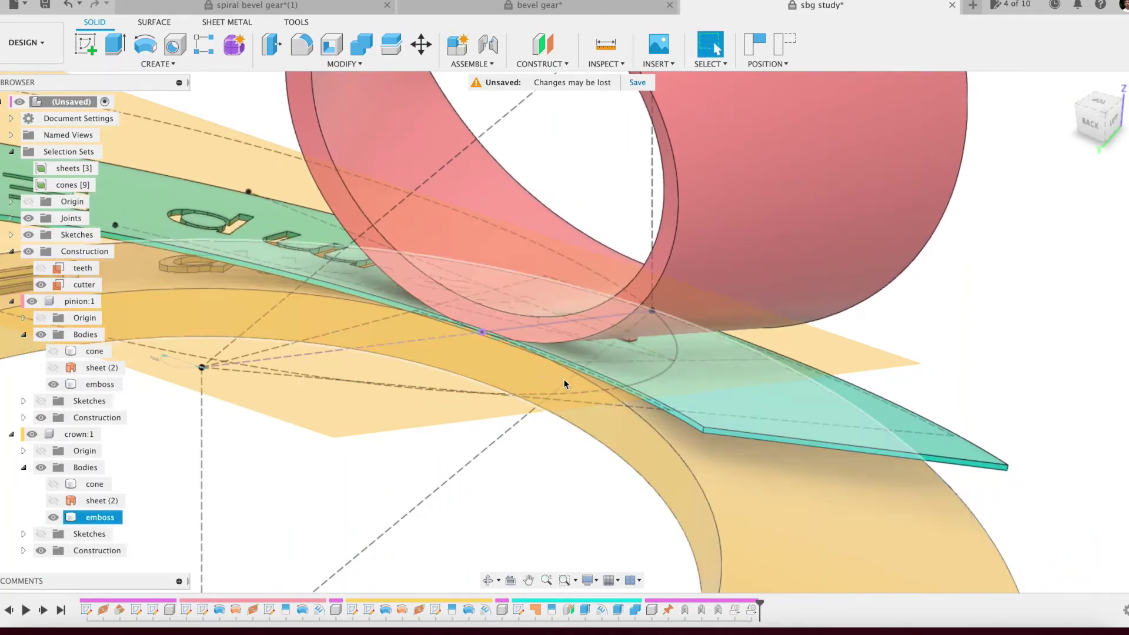
Step: Turn the crown ring back and forth to show the Stamp Emboss lettering transferring between pinion, flat sheet and crown
{"action": "middle_click_drag", "start_coordinate": [581, 517], "coordinate": [594, 457], "text": "shift"}
{"action": "left_click", "coordinate": [593, 457]}
{"action": "left_click_drag", "start_coordinate": [620, 451], "coordinate": [714, 545]}
{"action": "middle_click_drag", "start_coordinate": [714, 545], "coordinate": [946, 254], "text": "shift"}
{"action": "scroll", "coordinate": [838, 413], "scroll_direction": "down", "scroll_amount": 10}
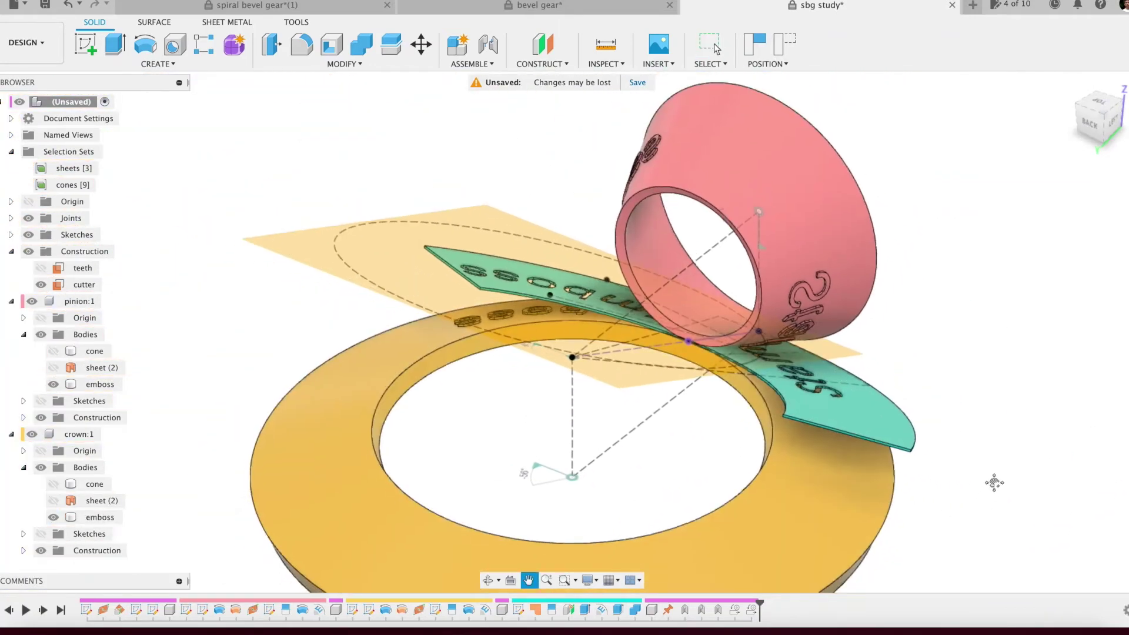
{"action": "middle_click_drag", "start_coordinate": [994, 482], "coordinate": [912, 434]}
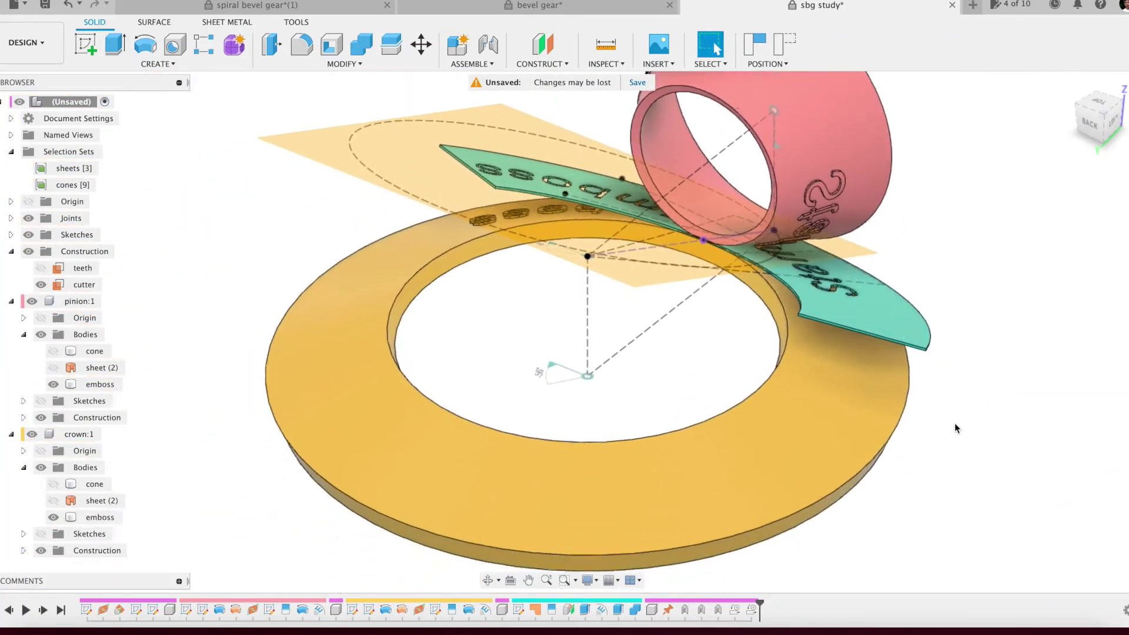
{"action": "left_click", "coordinate": [739, 468]}
{"action": "key", "text": "Escape"}
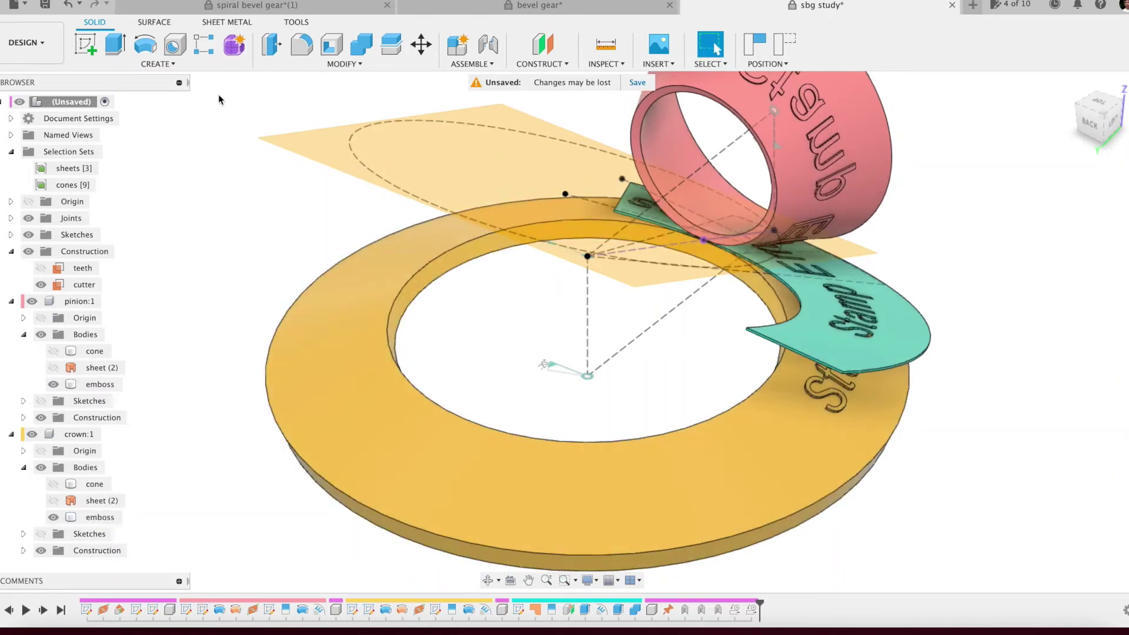
Step: Undo the recent component drags and both show/hide changes to restore the plain cones with their sheets
{"action": "left_click", "coordinate": [80, 5]}
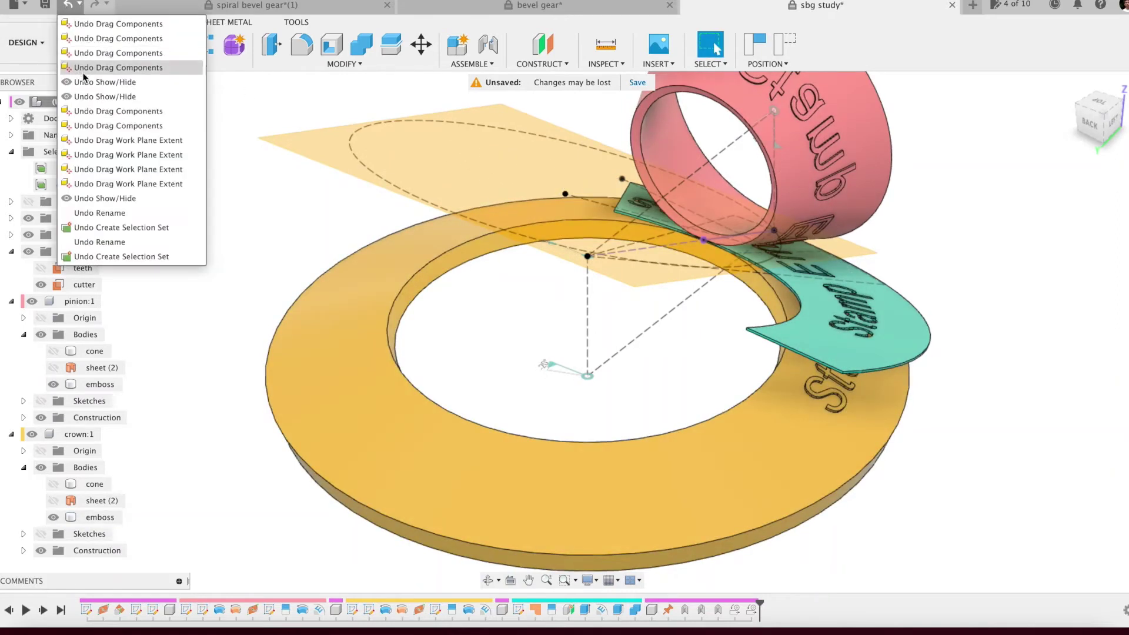
{"action": "left_click", "coordinate": [85, 98]}
{"action": "middle_click_drag", "start_coordinate": [250, 229], "coordinate": [353, 365], "text": "shift"}
{"action": "scroll", "coordinate": [353, 365], "scroll_direction": "down", "scroll_amount": 5}
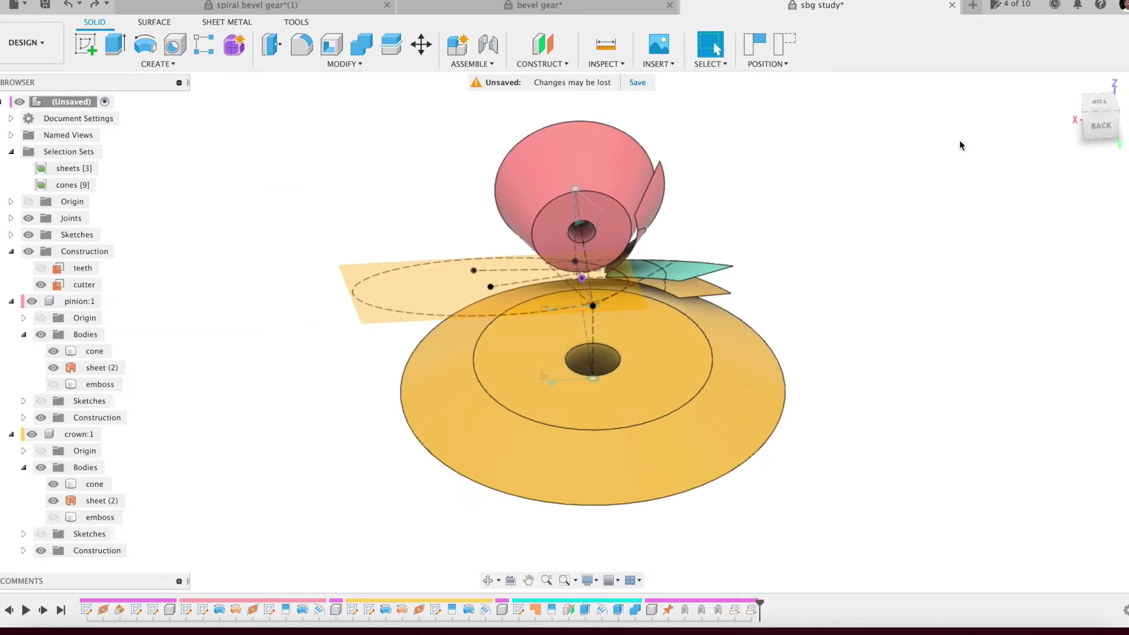
{"action": "middle_click_drag", "start_coordinate": [905, 167], "coordinate": [1051, 156], "text": "shift"}
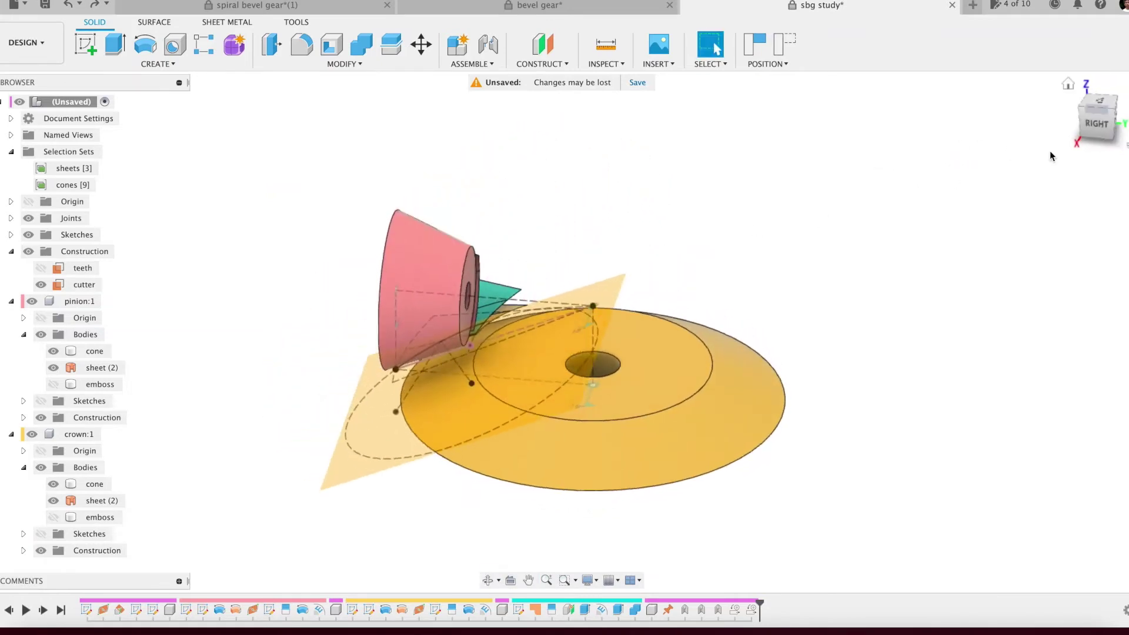
{"action": "left_click", "coordinate": [1079, 112]}
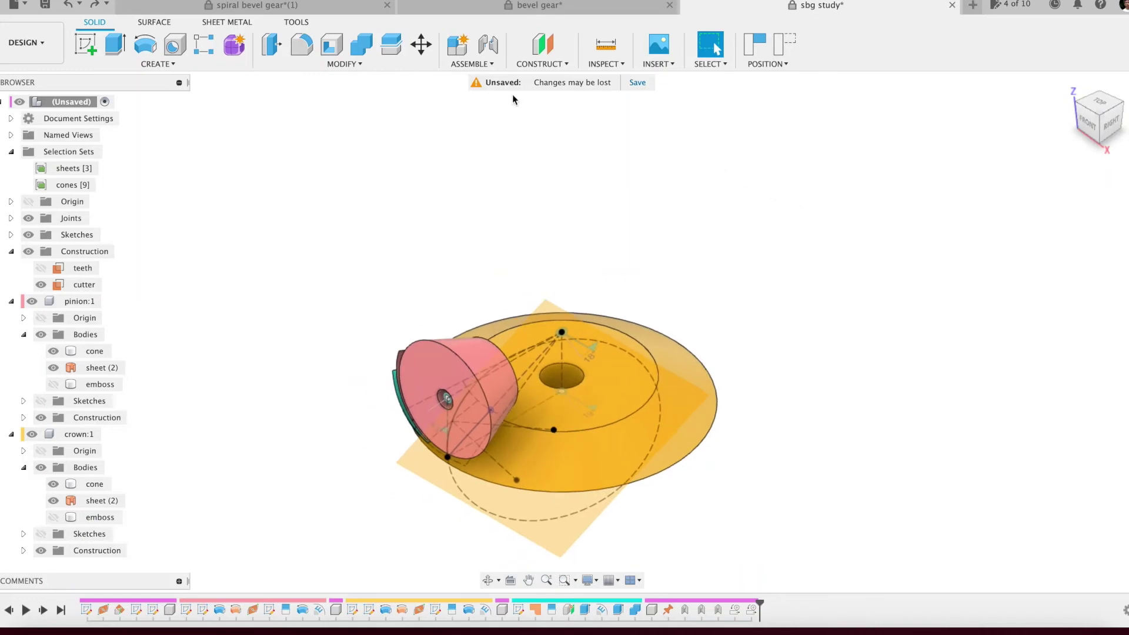
Step: Switch to the spiral bevel gear design and look through its feature timeline
{"action": "left_click", "coordinate": [292, 7]}
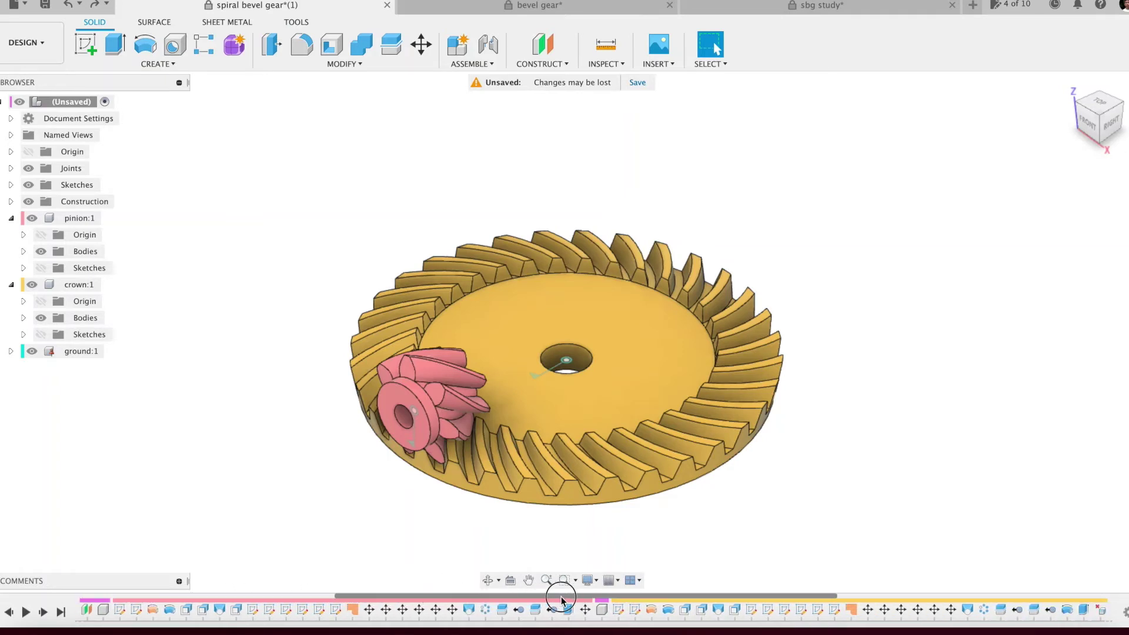
{"action": "left_click_drag", "start_coordinate": [567, 600], "coordinate": [877, 593]}
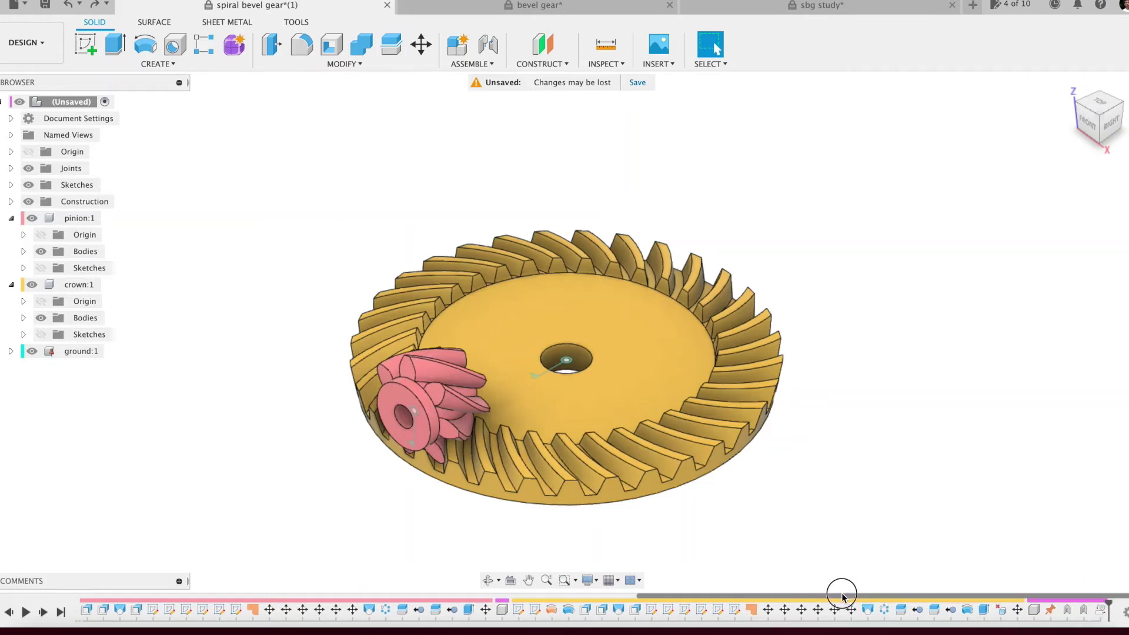
{"action": "left_click", "coordinate": [450, 593]}
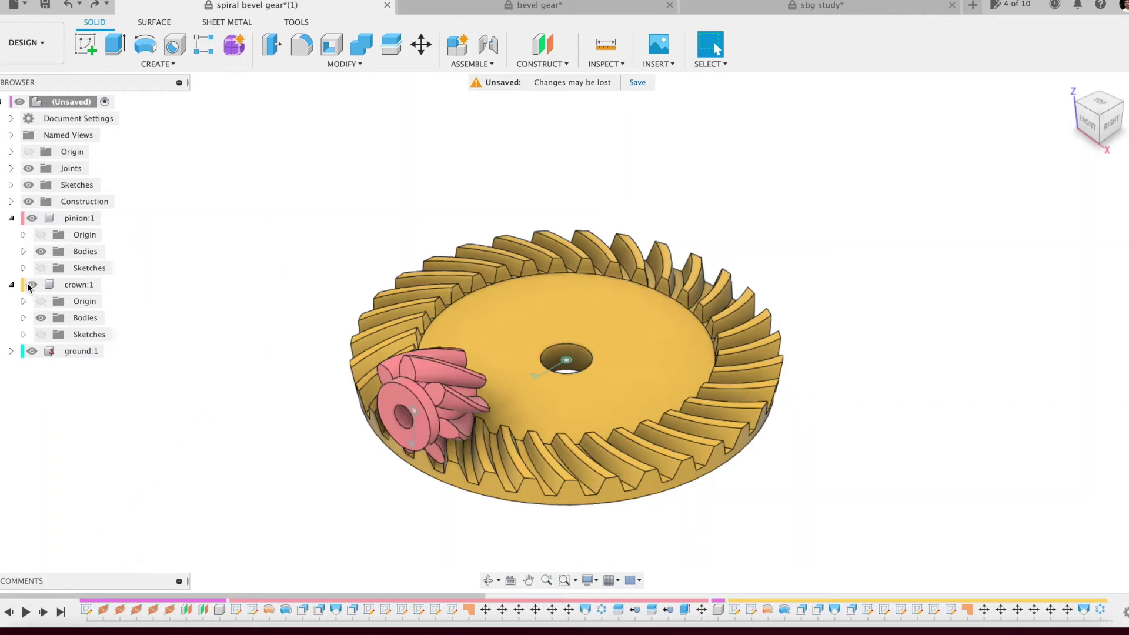
Step: Hide the pinion and toggle the crown bodies from cone to sheet in_over, revealing the straight tooth and sheets instead of the cone
{"action": "left_click", "coordinate": [23, 318]}
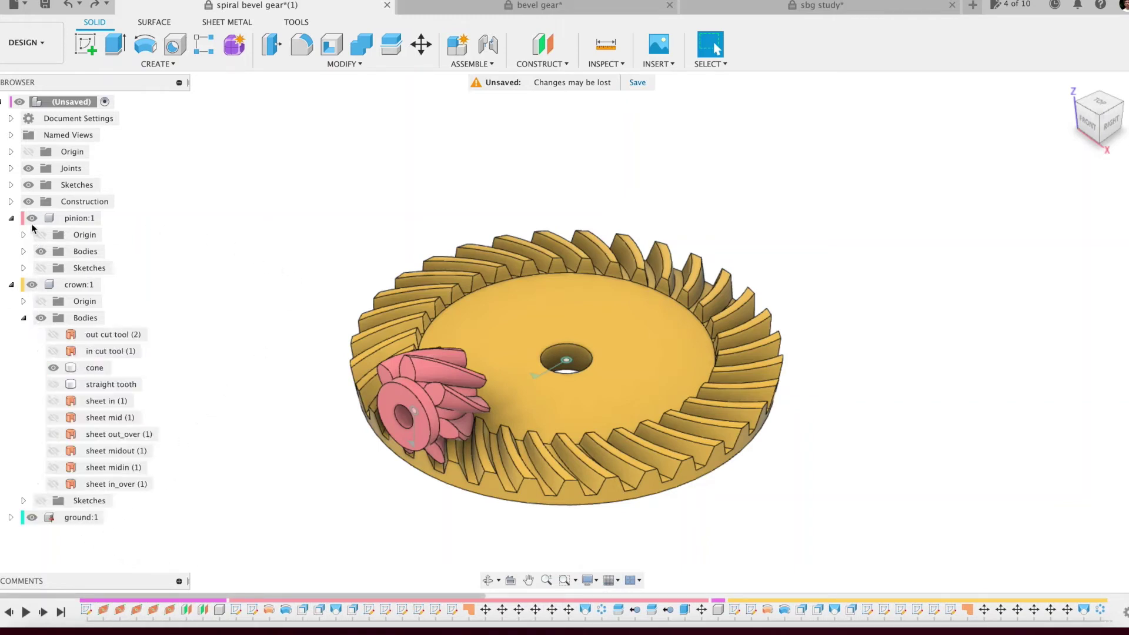
{"action": "left_click", "coordinate": [31, 218]}
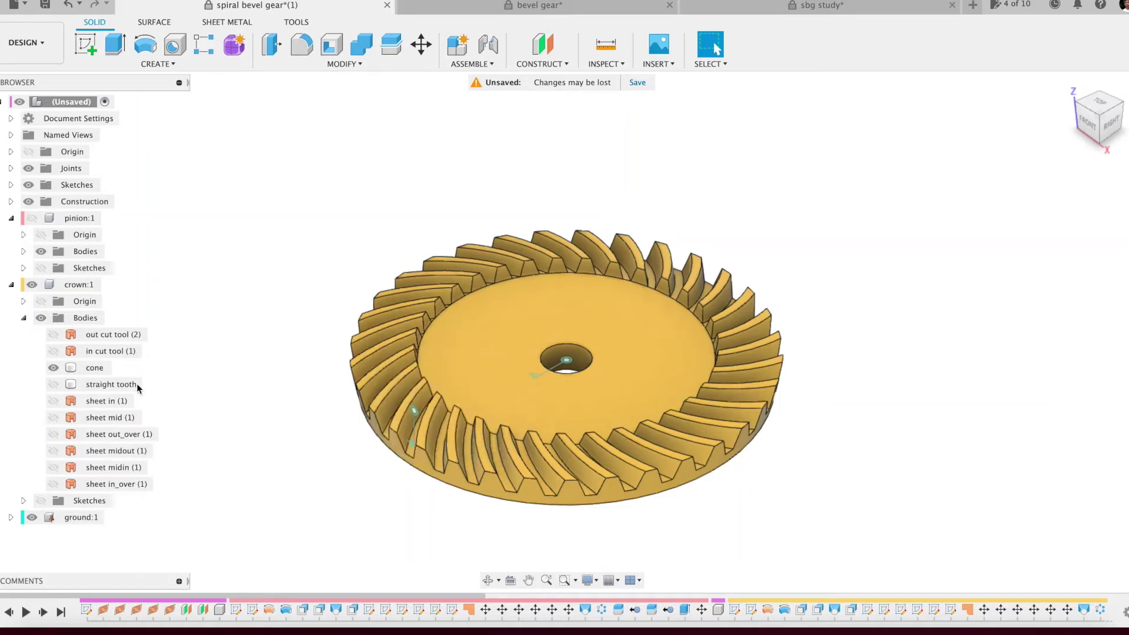
{"action": "left_click", "coordinate": [99, 370]}
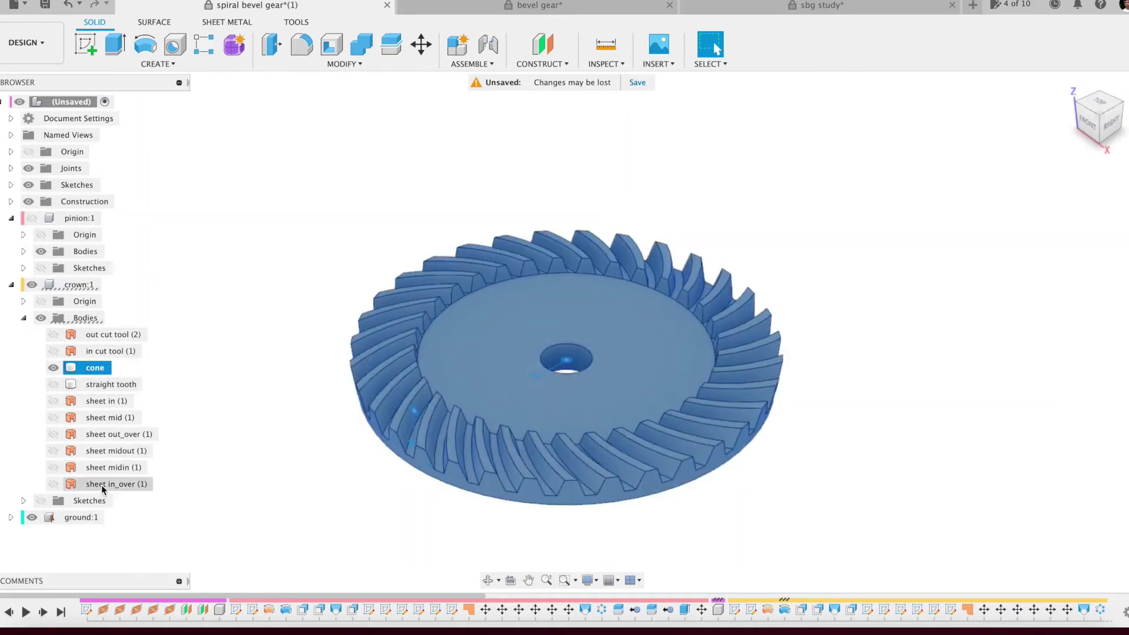
{"action": "left_click", "coordinate": [104, 483], "text": "shift"}
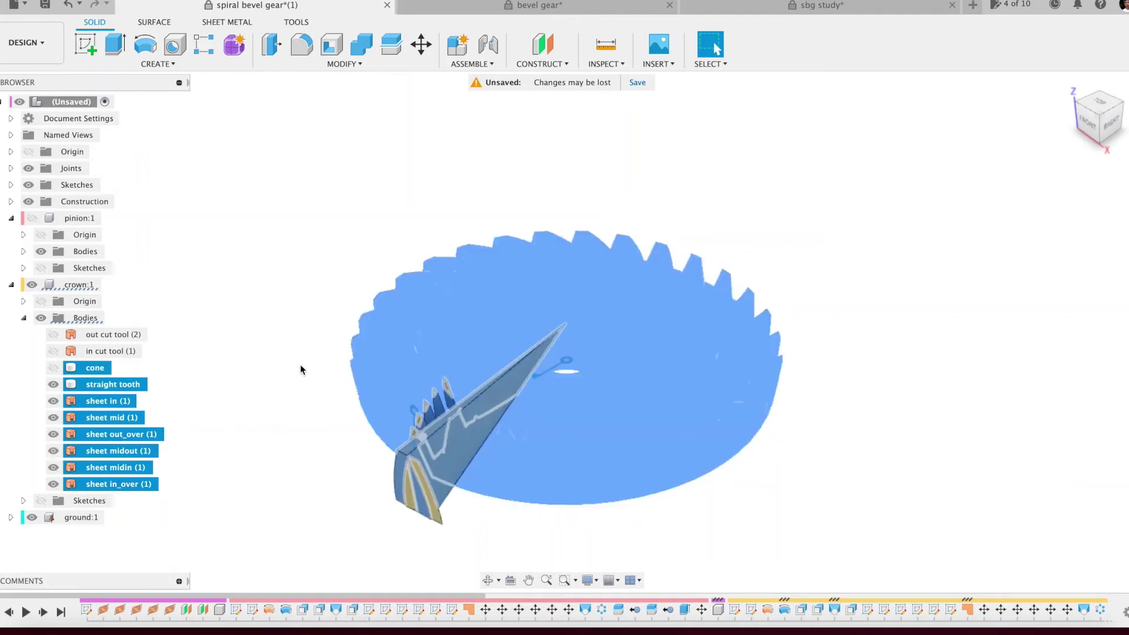
{"action": "key", "text": "v"}
{"action": "left_click_drag", "start_coordinate": [327, 404], "coordinate": [418, 391]}
{"action": "key", "text": "Escape"}
Step: Display the crown's sk tooth sketch, hide sk cone, and examine the tooth profile against the straight tooth and sheets
{"action": "left_click", "coordinate": [40, 501]}
{"action": "left_click", "coordinate": [24, 500]}
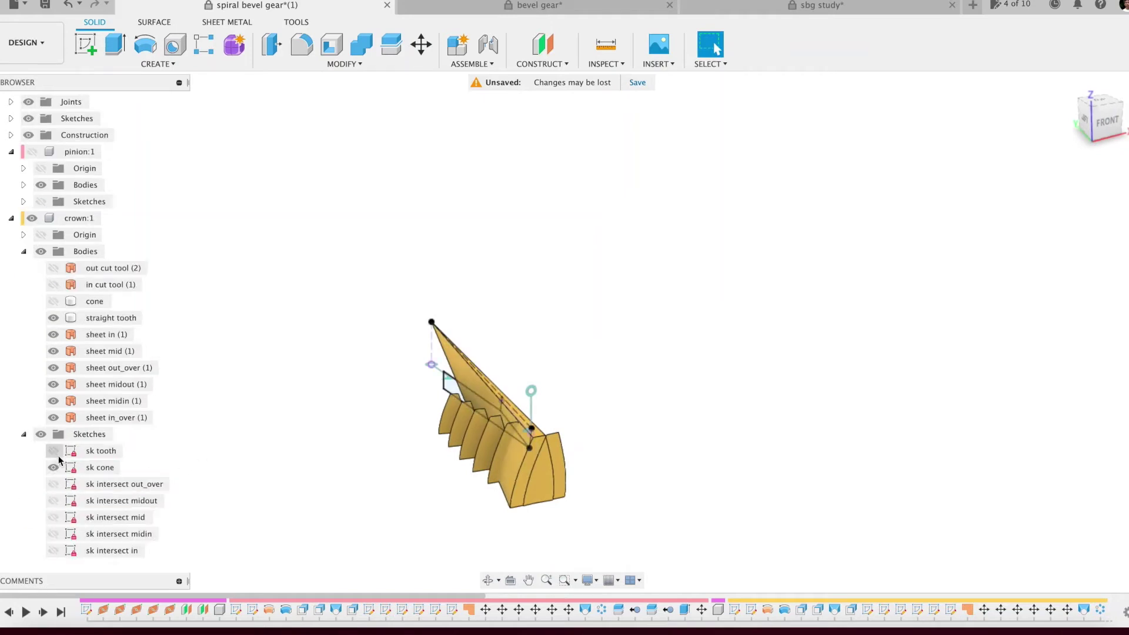
{"action": "left_click", "coordinate": [53, 450]}
{"action": "left_click", "coordinate": [53, 467]}
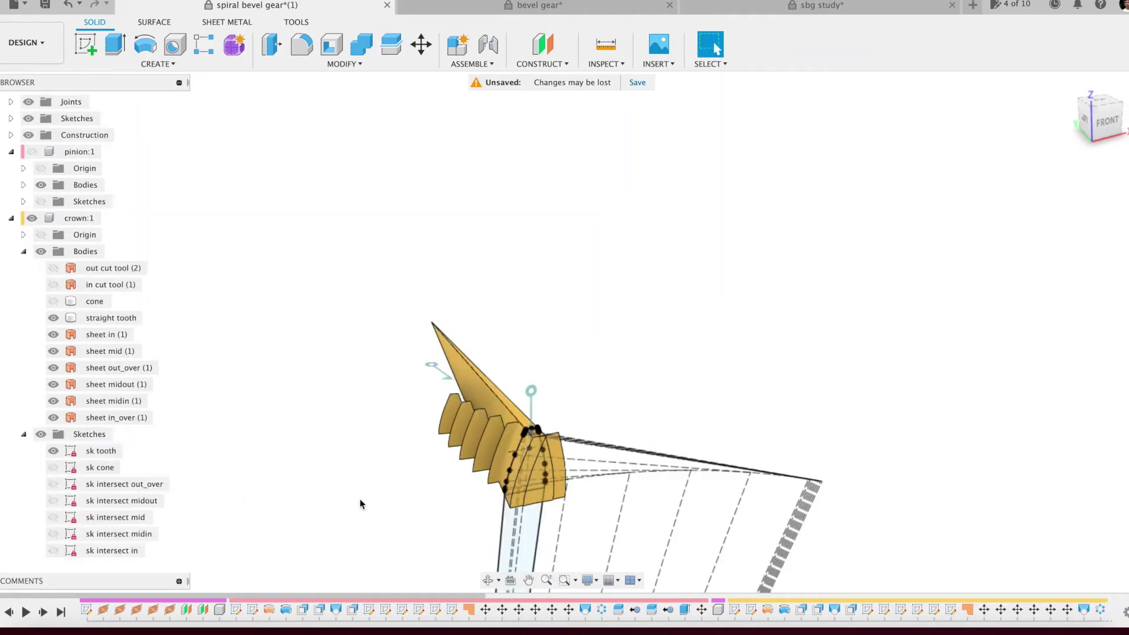
{"action": "middle_click_drag", "start_coordinate": [360, 509], "coordinate": [407, 474], "text": "shift"}
{"action": "scroll", "coordinate": [478, 497], "scroll_direction": "up", "scroll_amount": 3}
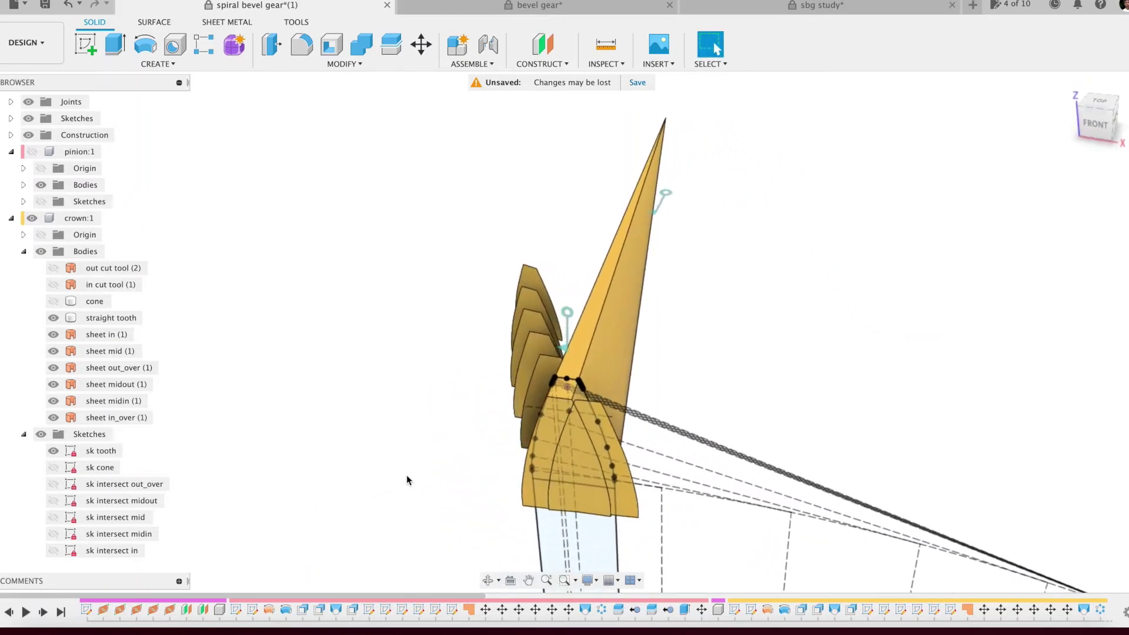
Step: Collapse the crown's sketches and bodies, and undo the visibility changes to bring back both complete gears
{"action": "left_click", "coordinate": [24, 434]}
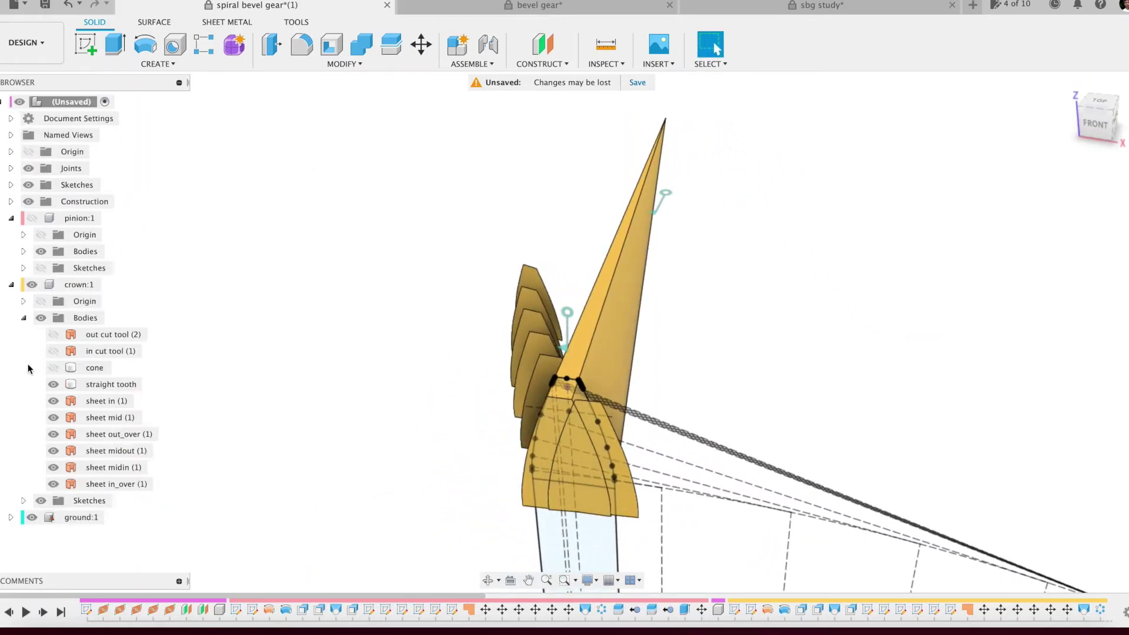
{"action": "left_click", "coordinate": [24, 320]}
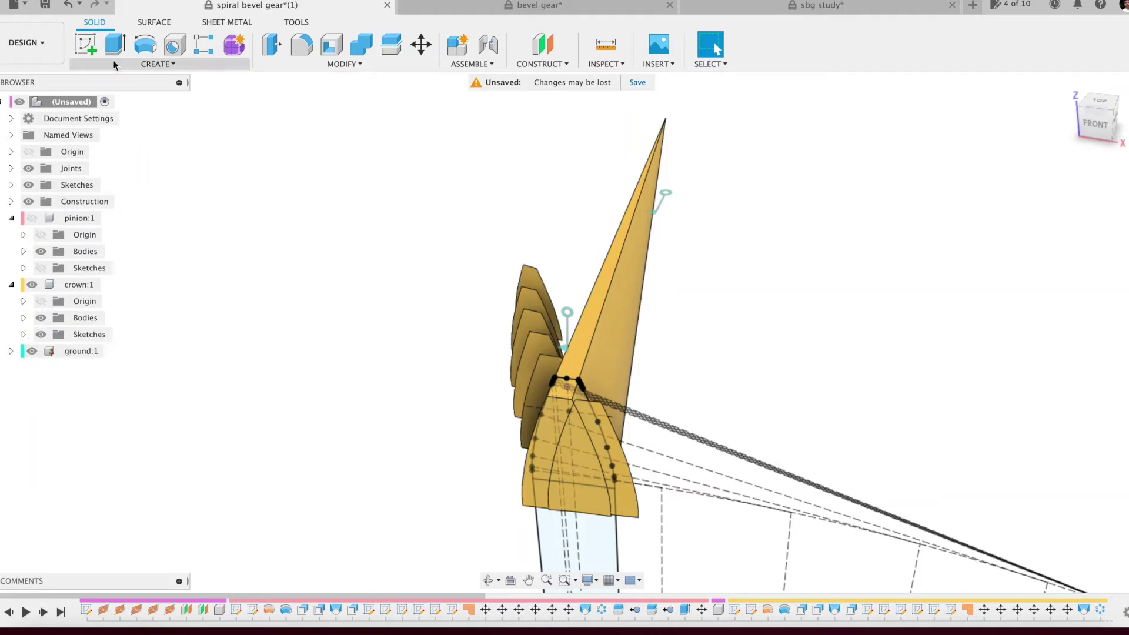
{"action": "left_click", "coordinate": [79, 5]}
{"action": "left_click", "coordinate": [77, 82]}
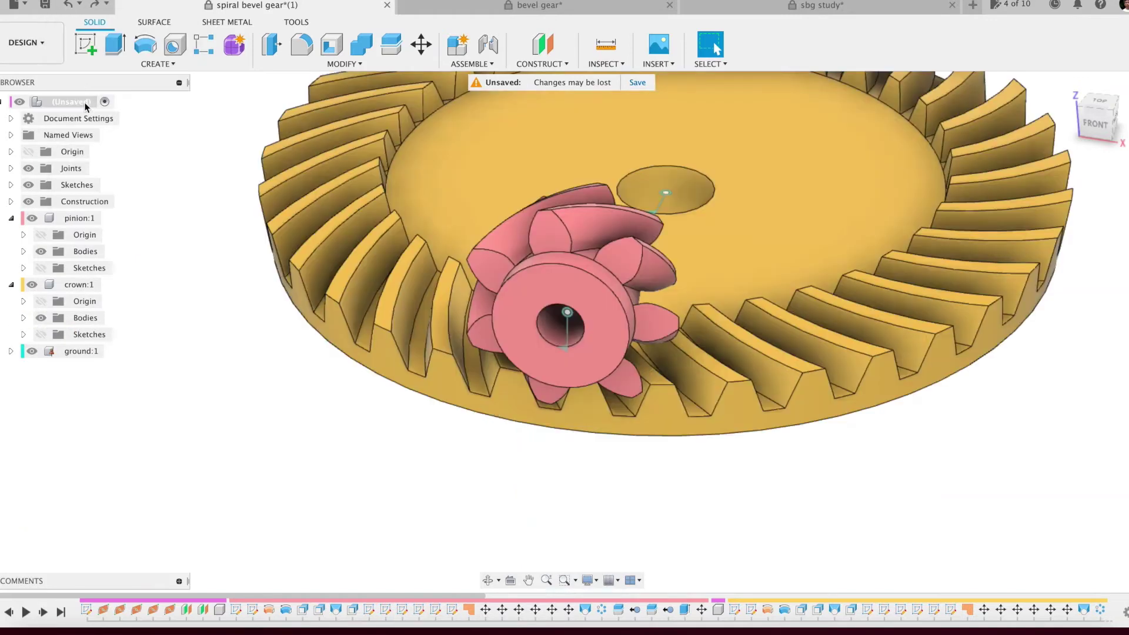
Step: Highlight all construction planes from pl out to pl out_over and examine how they are spaced along the tooth
{"action": "left_click", "coordinate": [11, 201]}
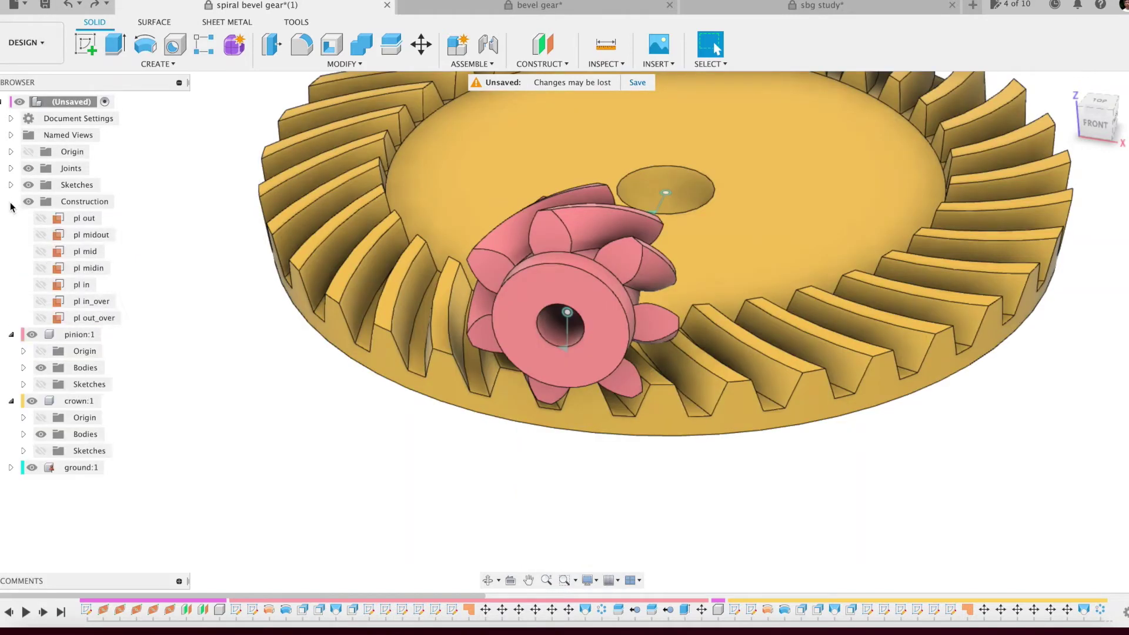
{"action": "left_click", "coordinate": [81, 219]}
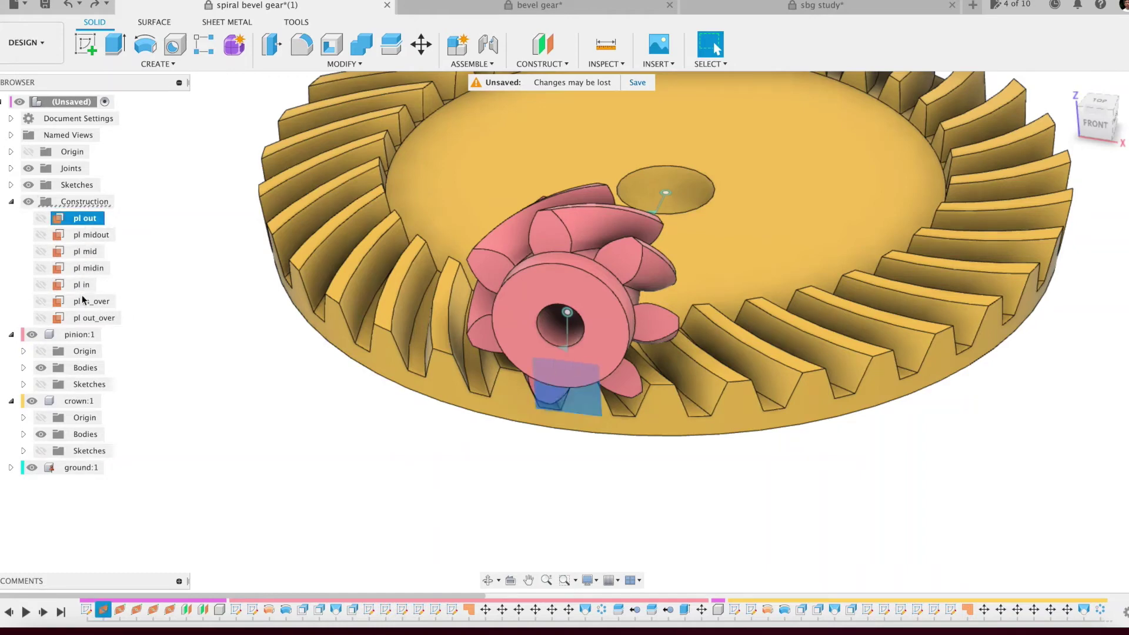
{"action": "left_click", "coordinate": [88, 318], "text": "shift"}
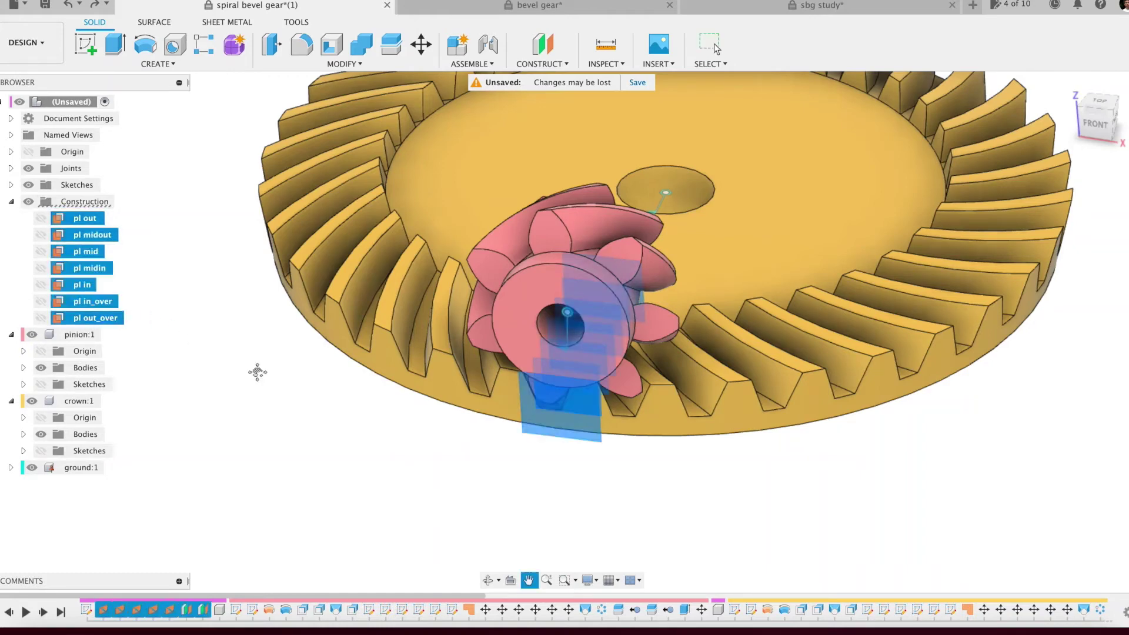
{"action": "middle_click_drag", "start_coordinate": [257, 373], "coordinate": [308, 439]}
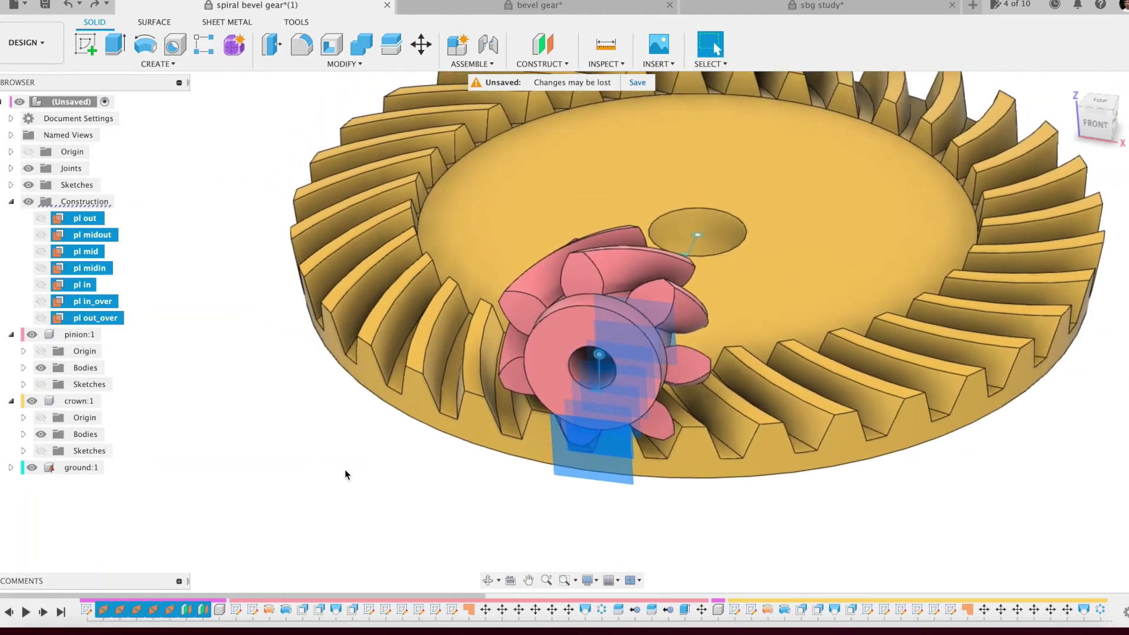
{"action": "middle_click_drag", "start_coordinate": [361, 476], "coordinate": [281, 457], "text": "shift"}
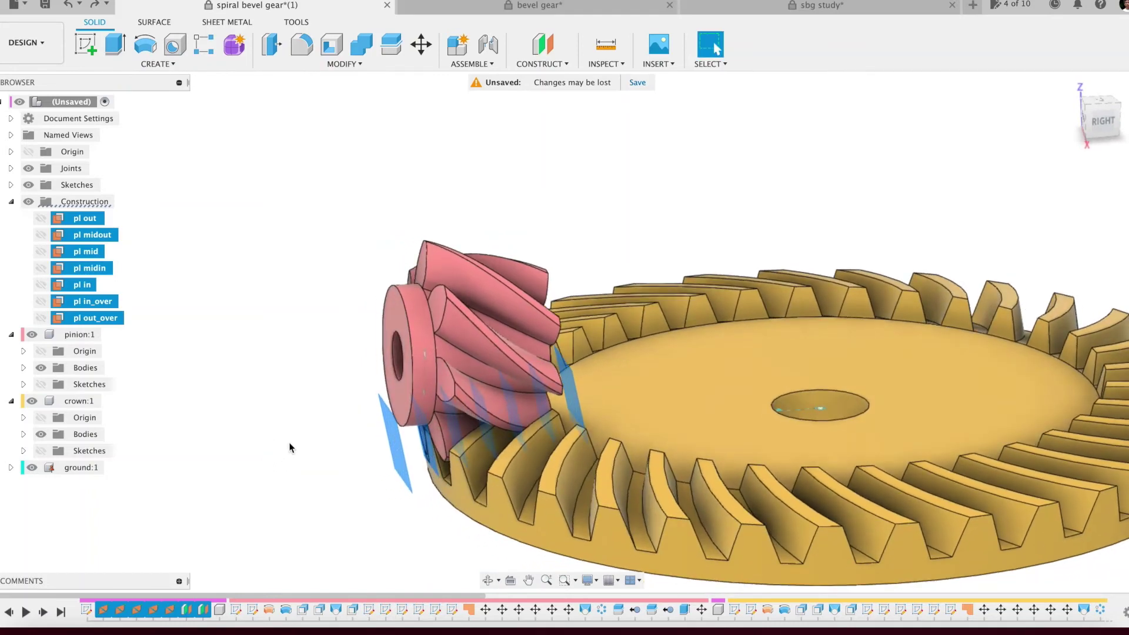
{"action": "scroll", "coordinate": [288, 448], "scroll_direction": "down", "scroll_amount": 2}
{"action": "left_click", "coordinate": [278, 404]}
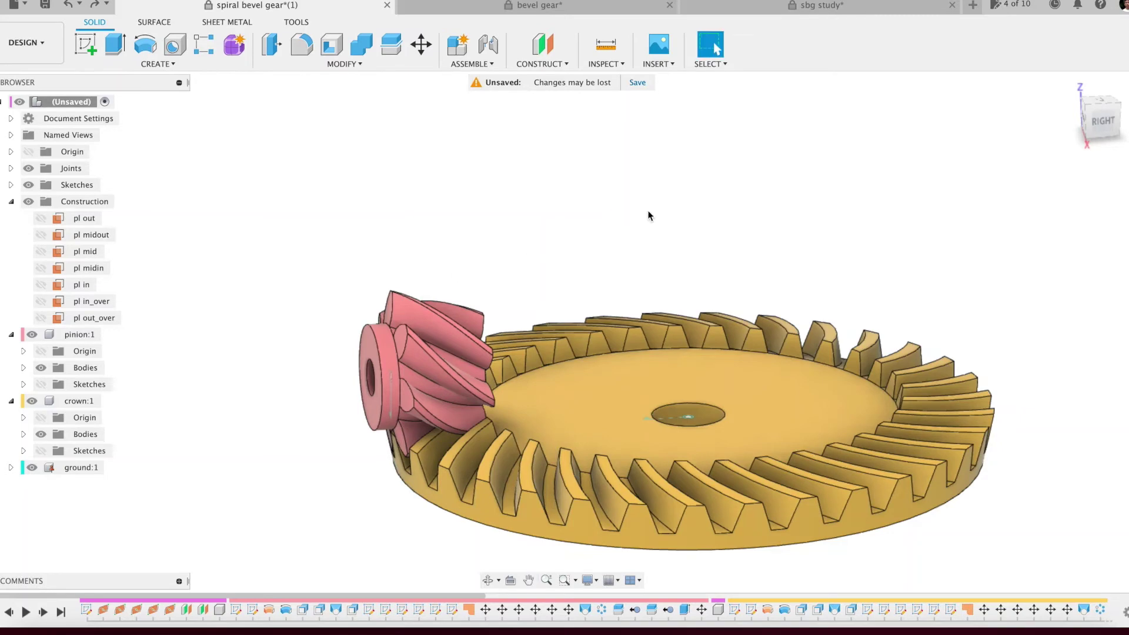
{"action": "scroll", "coordinate": [764, 194], "scroll_direction": "up", "scroll_amount": 1}
{"action": "left_click", "coordinate": [1088, 109]}
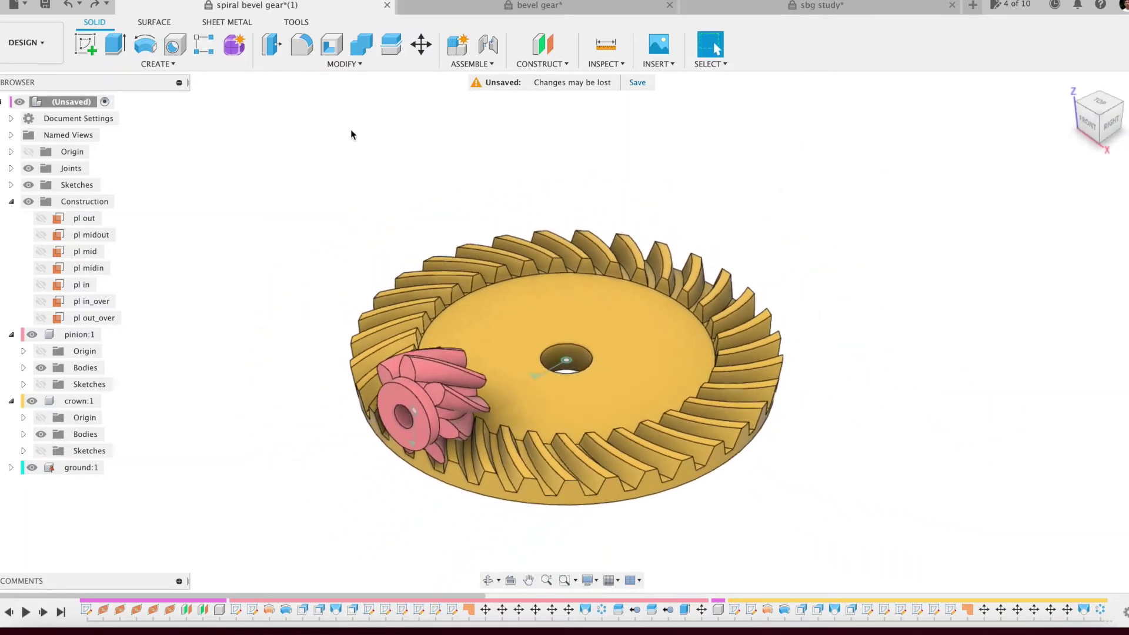
{"action": "left_click", "coordinate": [11, 202]}
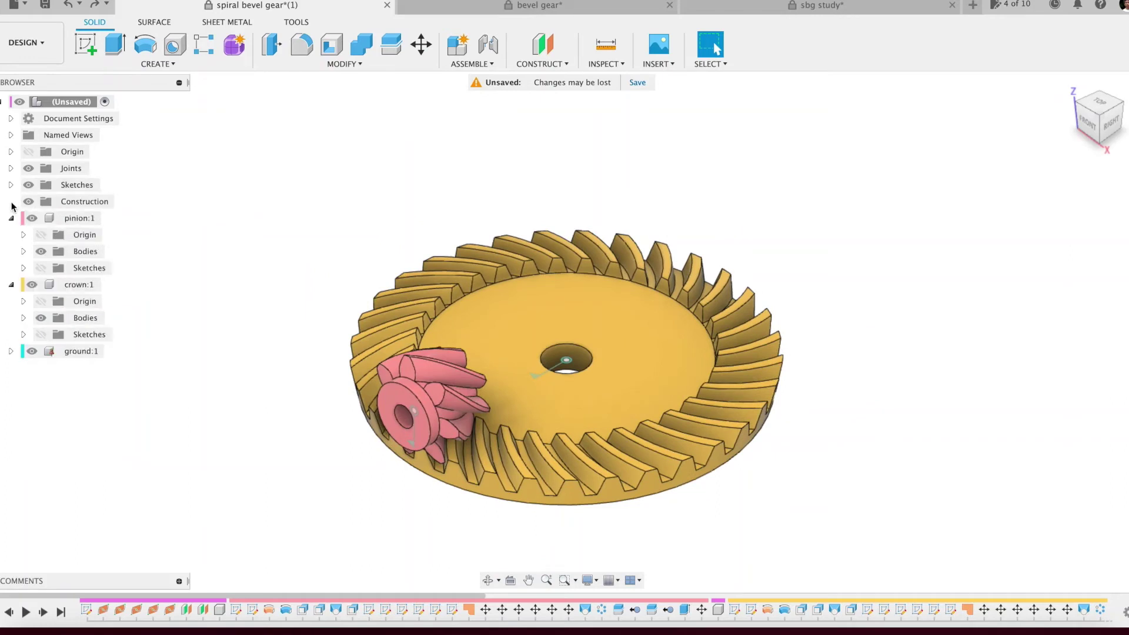
Step: Hide the pinion, activate the crown component, and expand its bodies and sketches
{"action": "left_click", "coordinate": [32, 218]}
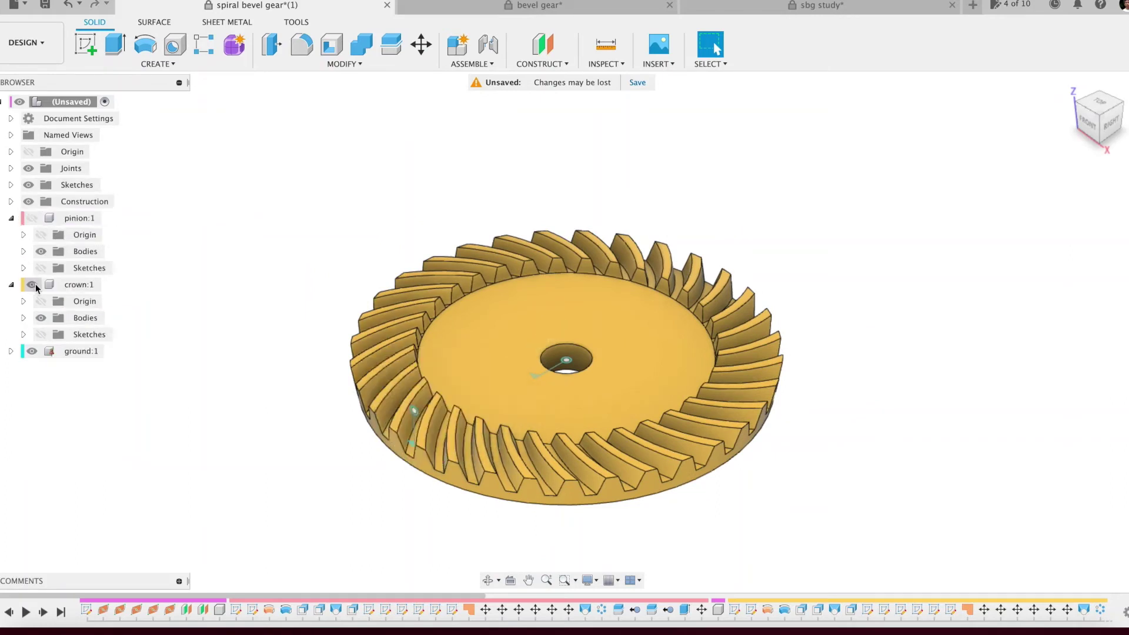
{"action": "left_click", "coordinate": [109, 285]}
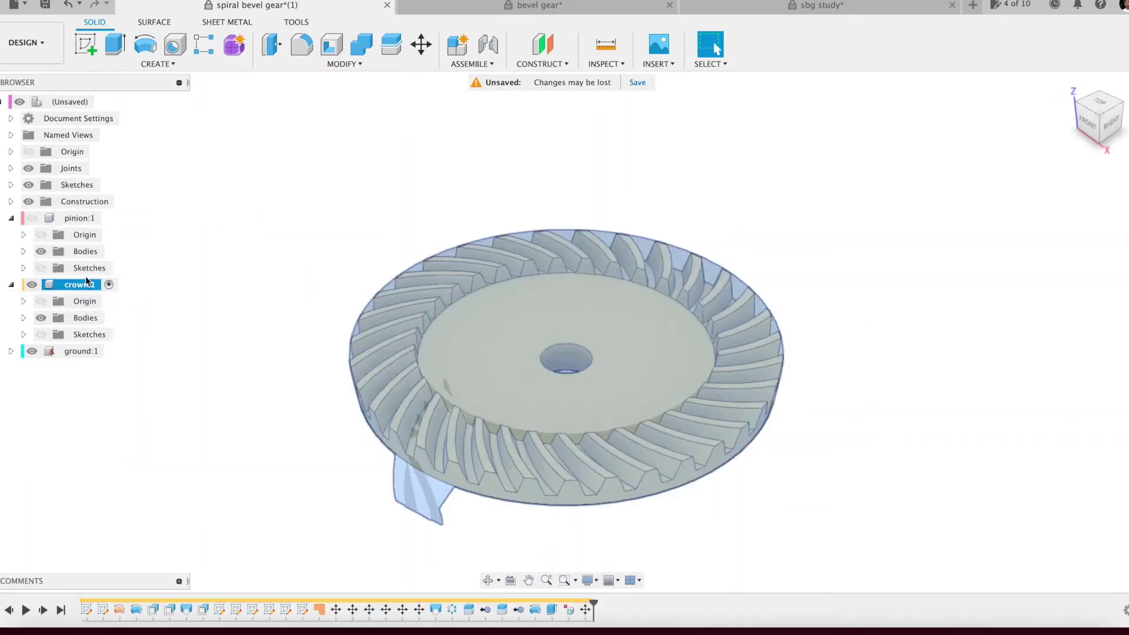
{"action": "left_click", "coordinate": [24, 318]}
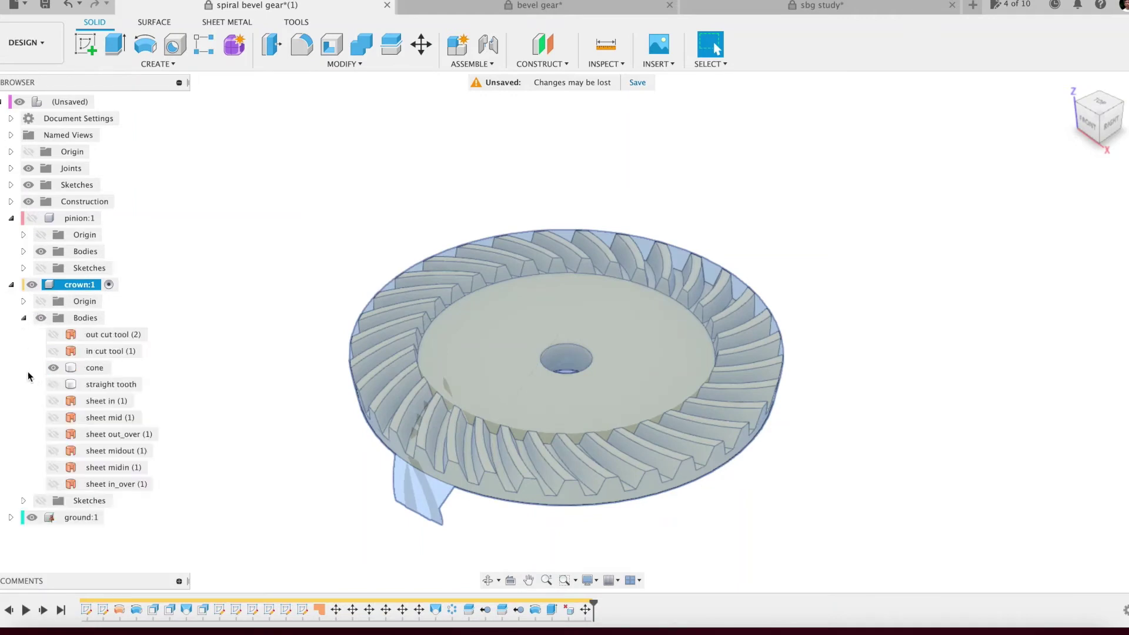
{"action": "left_click", "coordinate": [25, 501]}
{"action": "scroll", "coordinate": [51, 504], "scroll_direction": "down", "scroll_amount": 3}
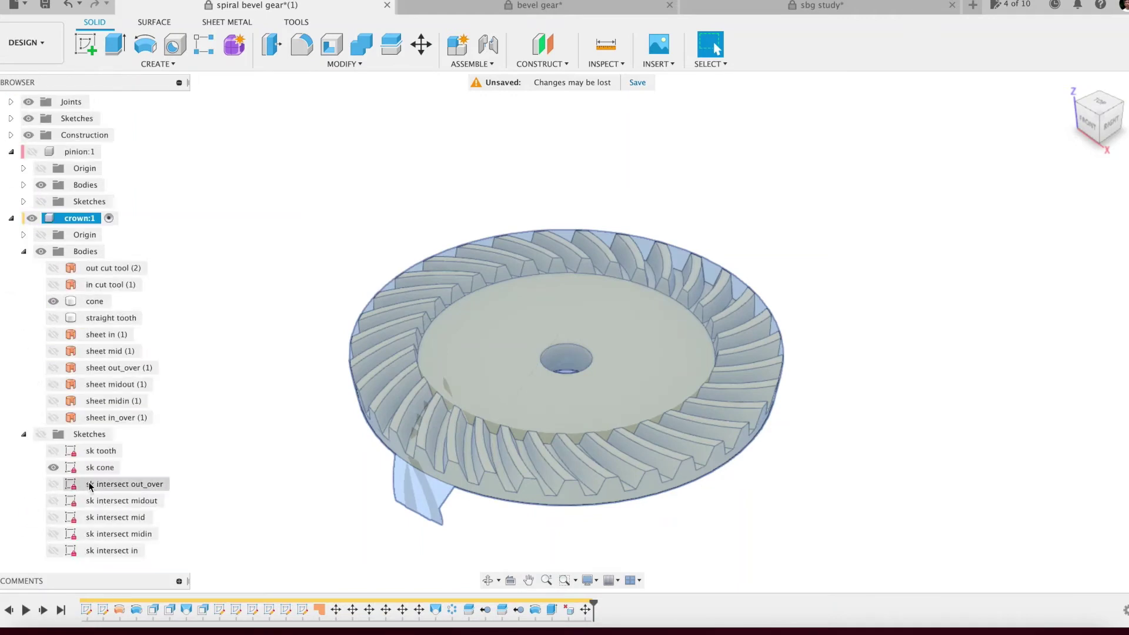
{"action": "scroll", "coordinate": [91, 487], "scroll_direction": "down", "scroll_amount": 1}
{"action": "left_click", "coordinate": [638, 546]}
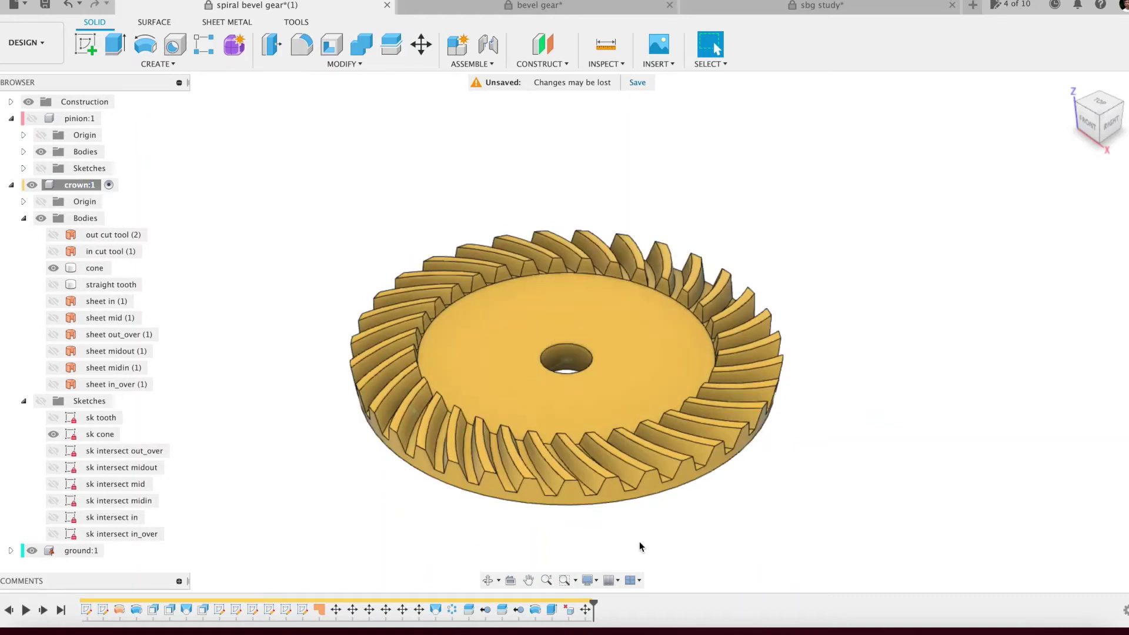
Step: Roll the crown's history back to the creation of the straight tooth, and show only that body with the cone hidden
{"action": "left_click_drag", "start_coordinate": [593, 602], "coordinate": [178, 598]}
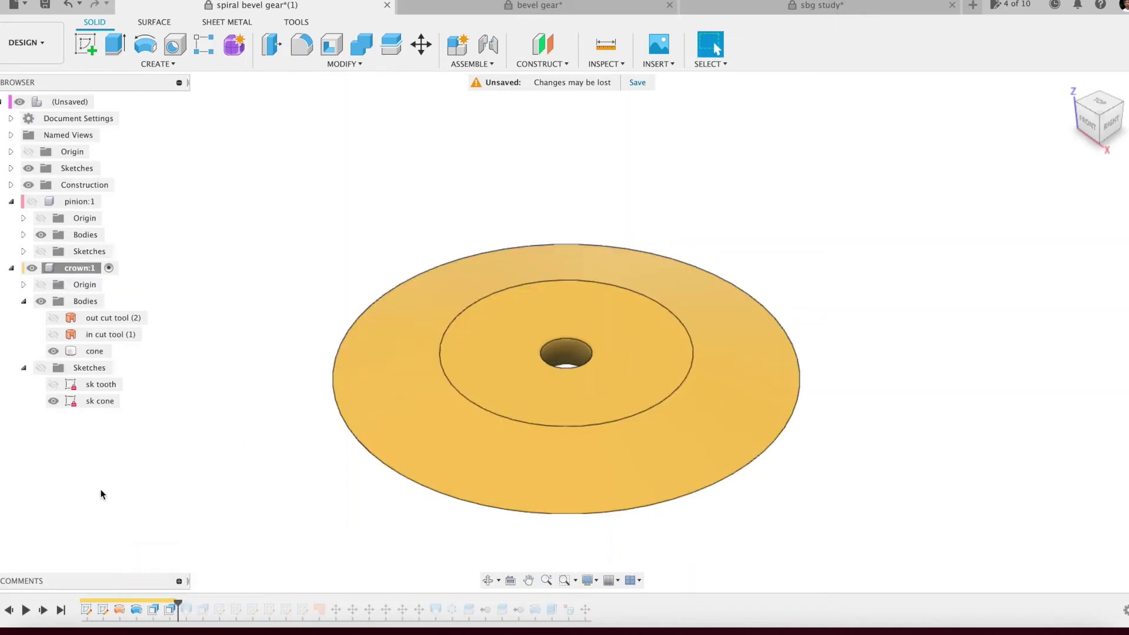
{"action": "left_click", "coordinate": [42, 610]}
{"action": "left_click", "coordinate": [53, 368]}
{"action": "middle_click_drag", "start_coordinate": [218, 476], "coordinate": [212, 456], "text": "shift"}
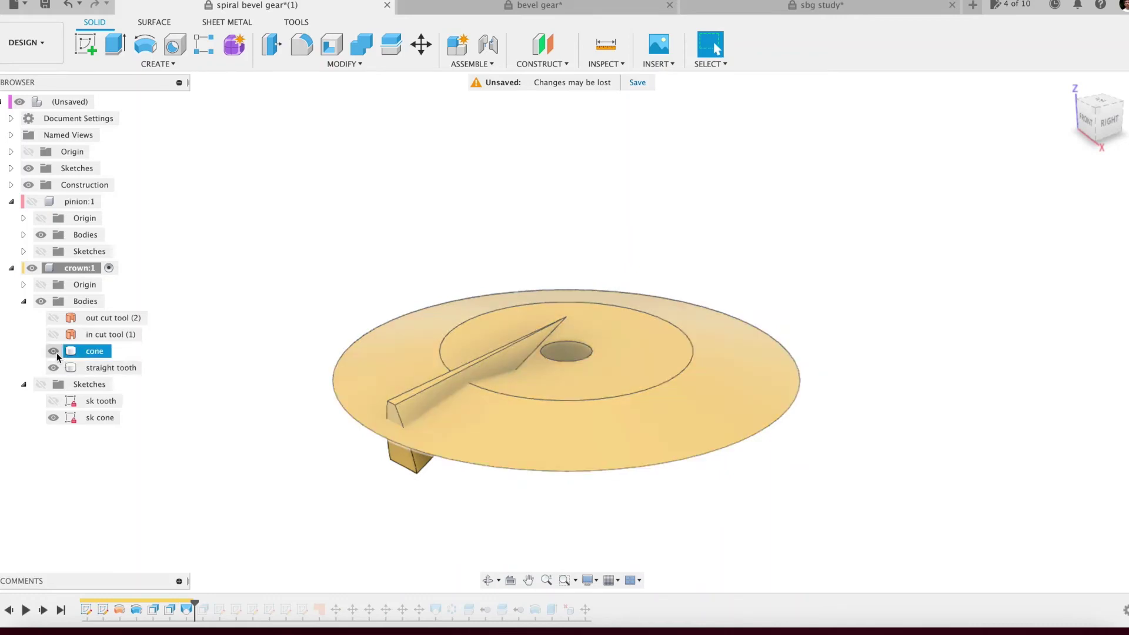
{"action": "left_click", "coordinate": [54, 351]}
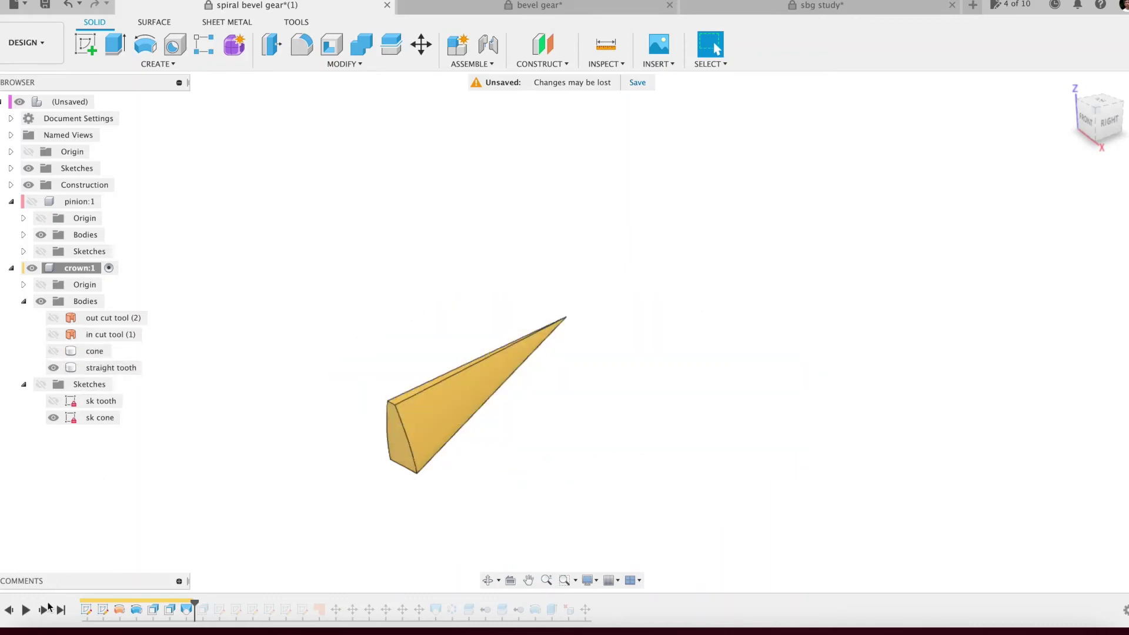
Step: Advance the crown's history by one feature and display the sk tooth and sk cone sketches with the straight tooth
{"action": "left_click", "coordinate": [42, 610]}
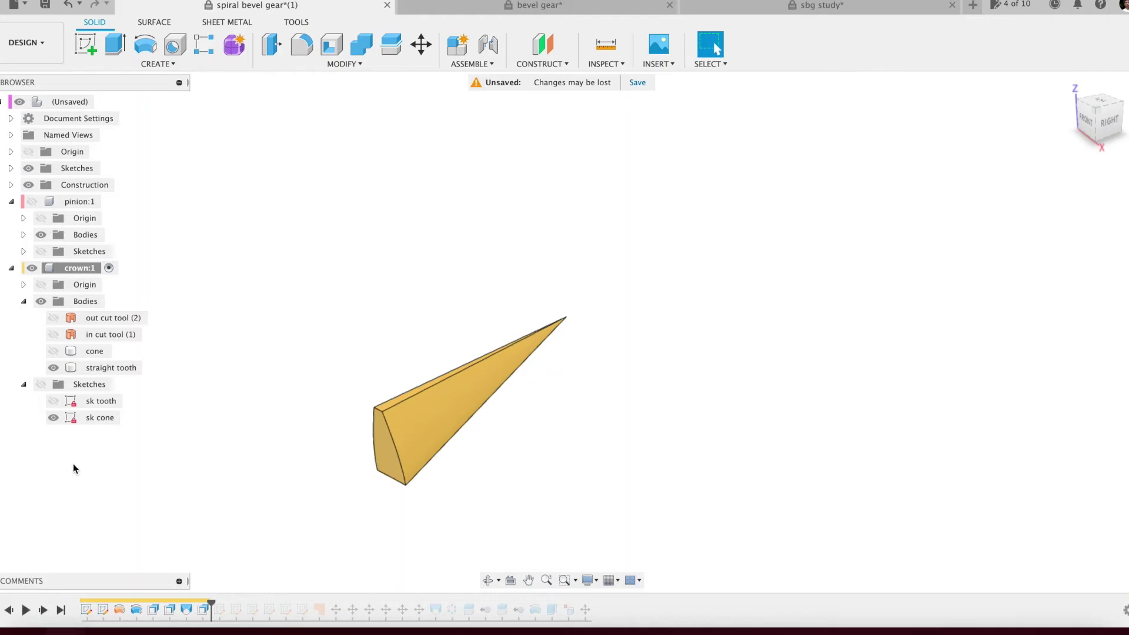
{"action": "left_click", "coordinate": [55, 402]}
{"action": "left_click", "coordinate": [53, 401]}
{"action": "left_click", "coordinate": [39, 384]}
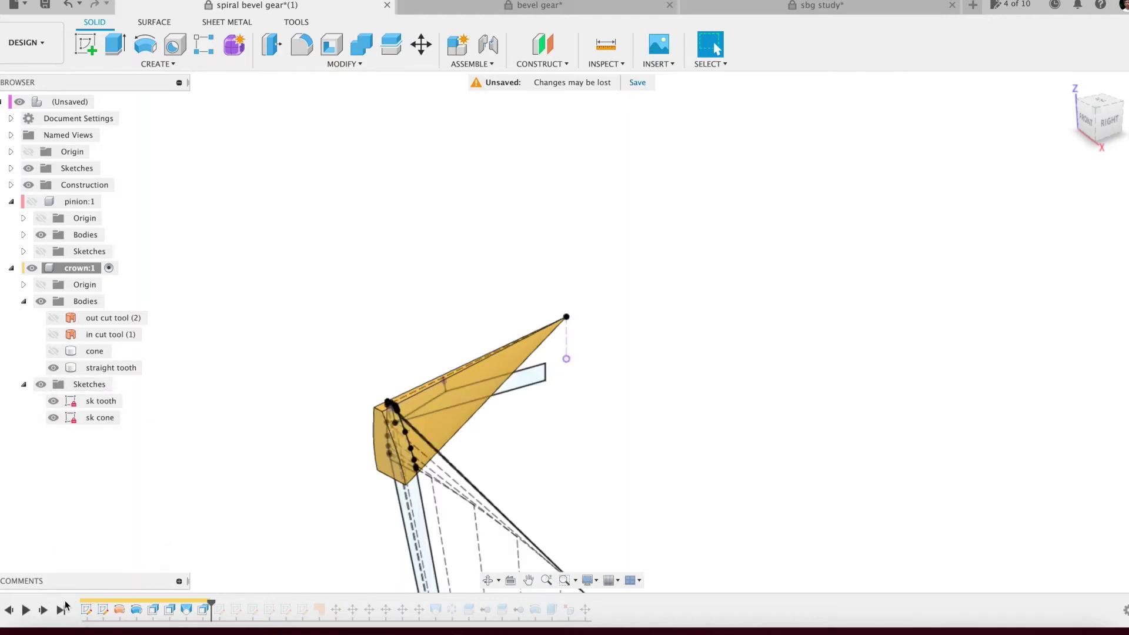
Step: Advance the crown's history by three sketches, displaying sk intersect out_over, sk intersect midout and sk intersect mid in turn
{"action": "left_click", "coordinate": [42, 610]}
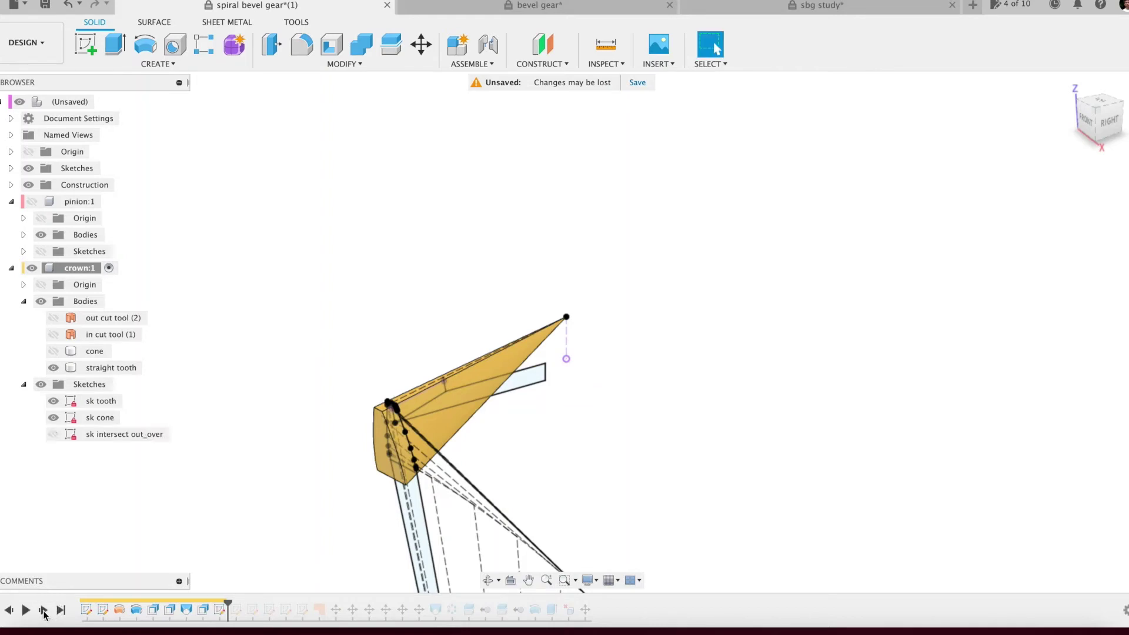
{"action": "left_click", "coordinate": [55, 433]}
{"action": "left_click", "coordinate": [43, 610]}
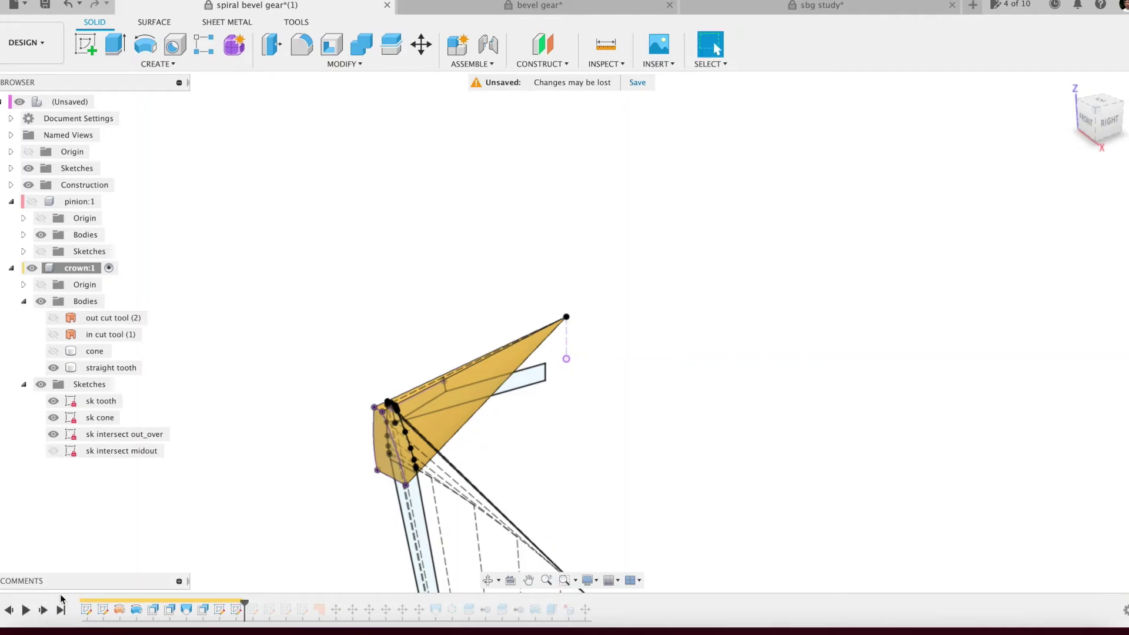
{"action": "left_click", "coordinate": [53, 451]}
{"action": "left_click", "coordinate": [42, 610]}
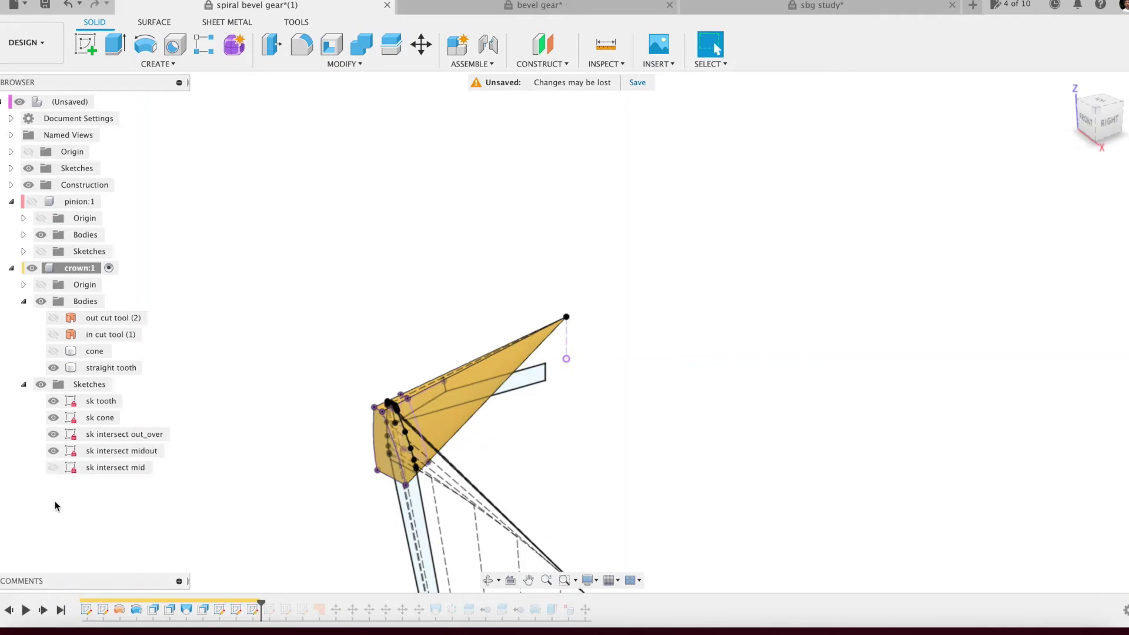
{"action": "left_click", "coordinate": [55, 467]}
Step: Advance the crown's history by three more sketches, displaying sk intersect midin, sk intersect in and sk intersect in_over in turn
{"action": "left_click", "coordinate": [42, 610]}
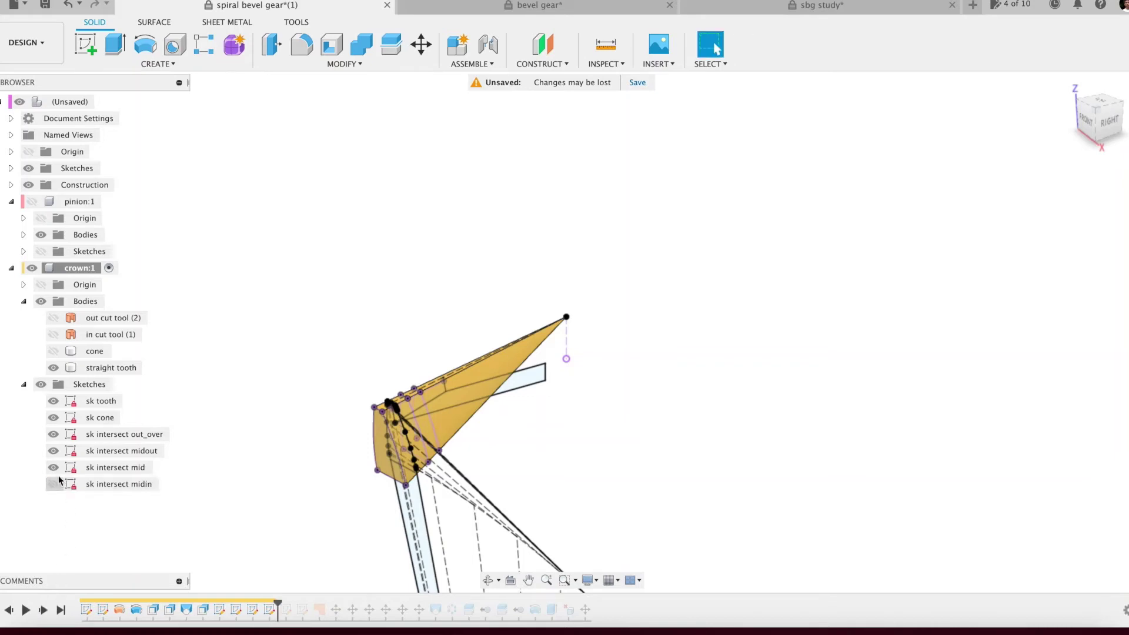
{"action": "left_click", "coordinate": [53, 484]}
{"action": "left_click", "coordinate": [42, 611]}
{"action": "left_click", "coordinate": [54, 500]}
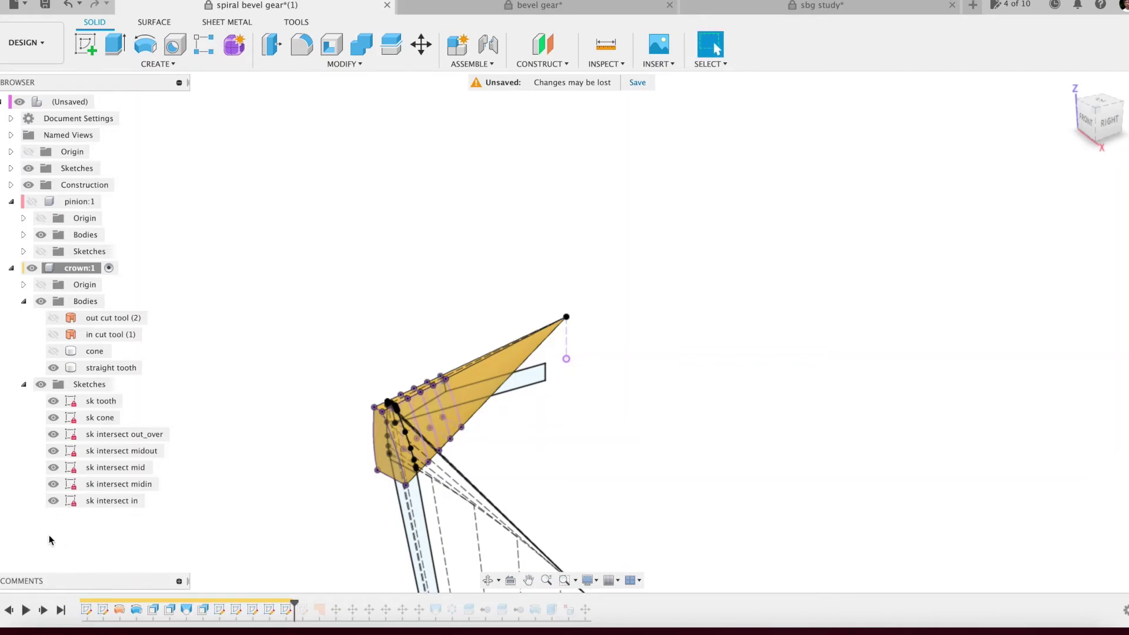
{"action": "left_click", "coordinate": [43, 610]}
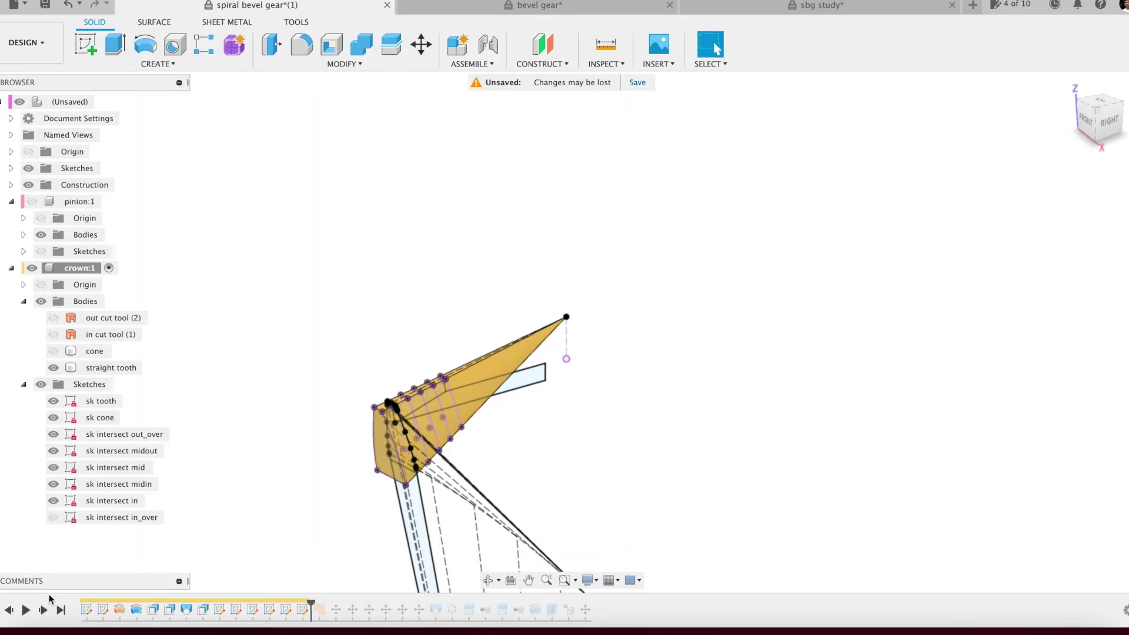
{"action": "left_click", "coordinate": [53, 518]}
Step: Advance the crown's history to the surface feature and show all six sheet bodies from sheet in to sheet in_over
{"action": "left_click", "coordinate": [43, 612]}
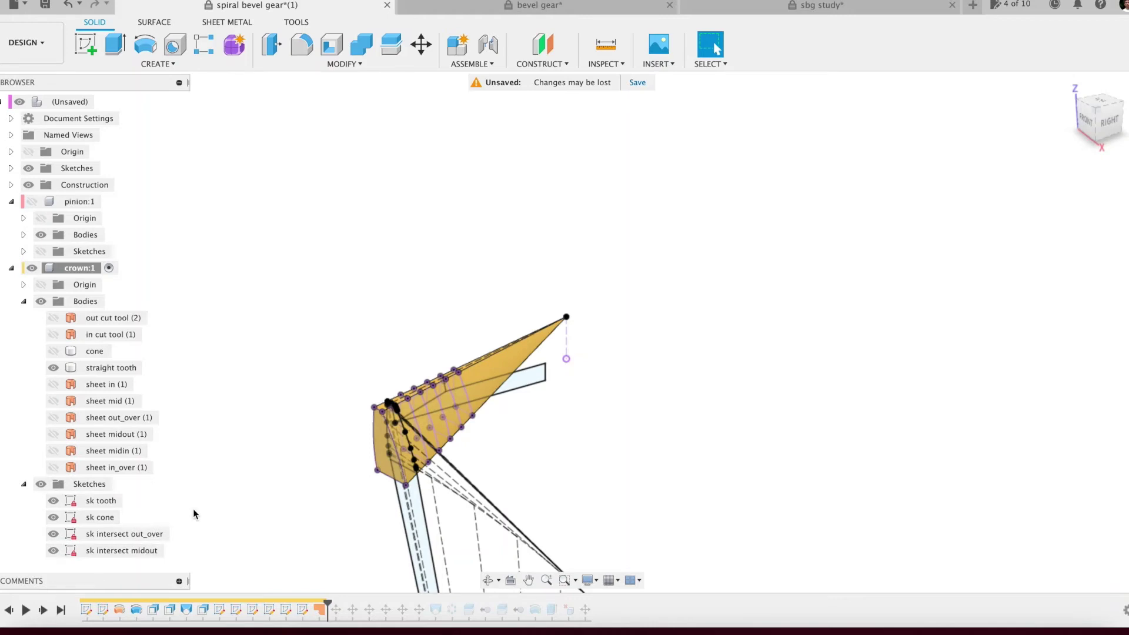
{"action": "scroll", "coordinate": [231, 475], "scroll_direction": "down", "scroll_amount": 2}
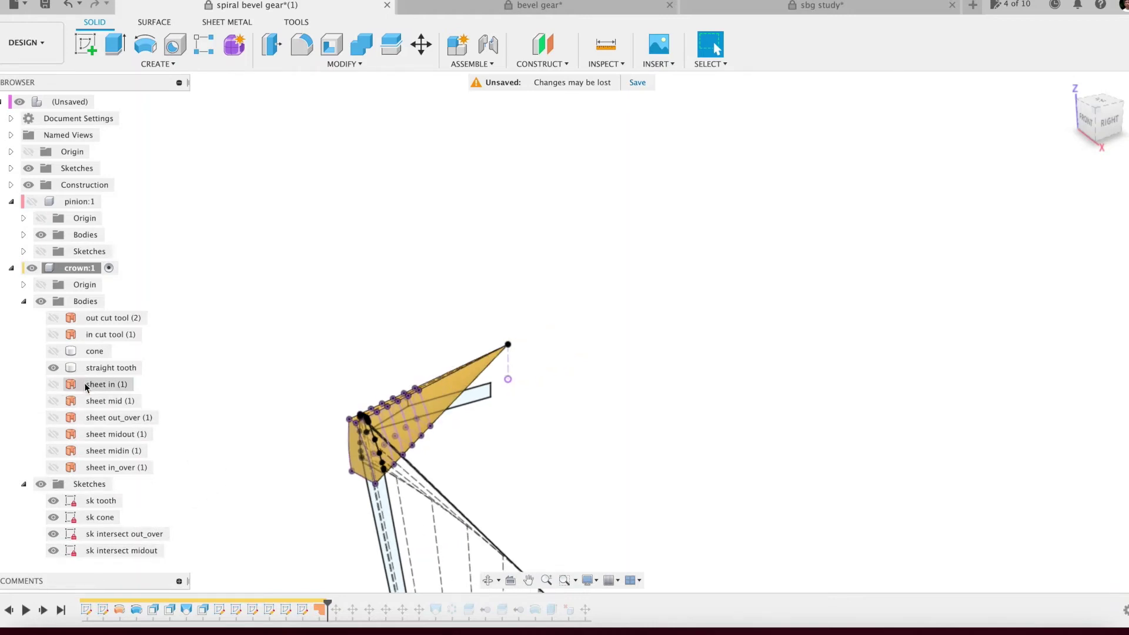
{"action": "left_click", "coordinate": [100, 467], "text": "shift"}
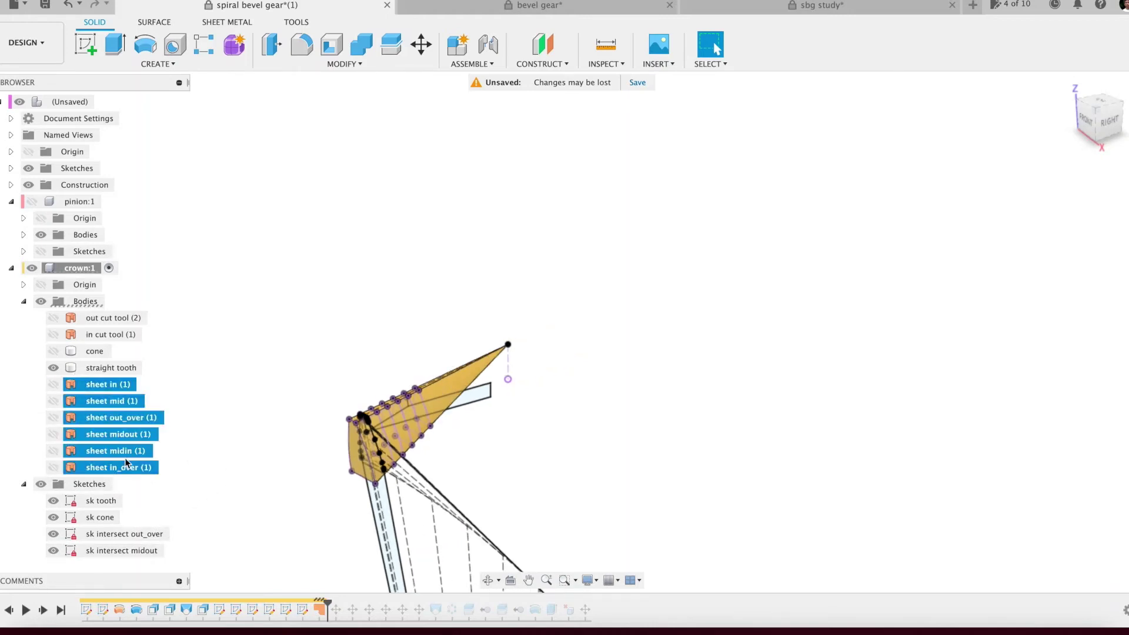
{"action": "key", "text": "v"}
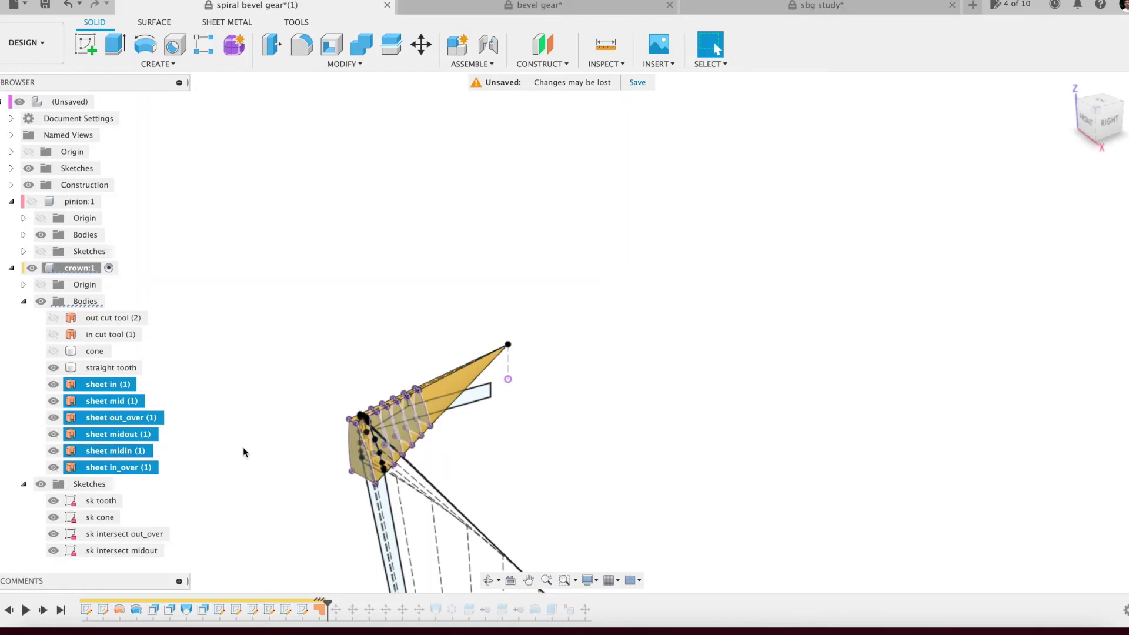
{"action": "middle_click_drag", "start_coordinate": [242, 446], "coordinate": [312, 338]}
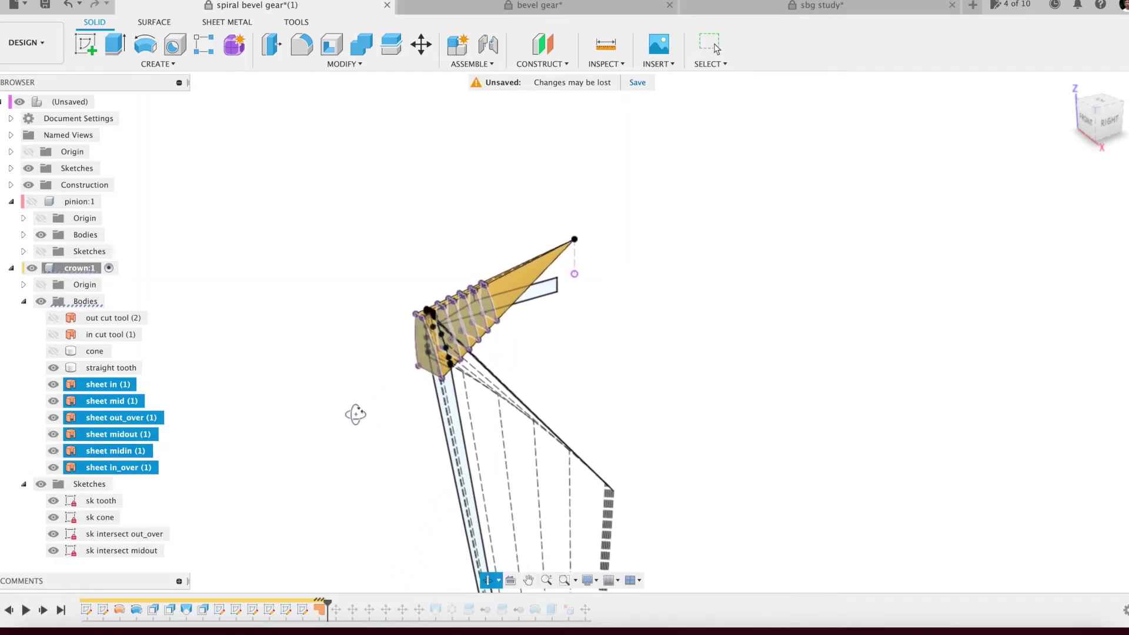
{"action": "left_click_drag", "start_coordinate": [356, 415], "coordinate": [395, 429]}
{"action": "key", "text": "Escape"}
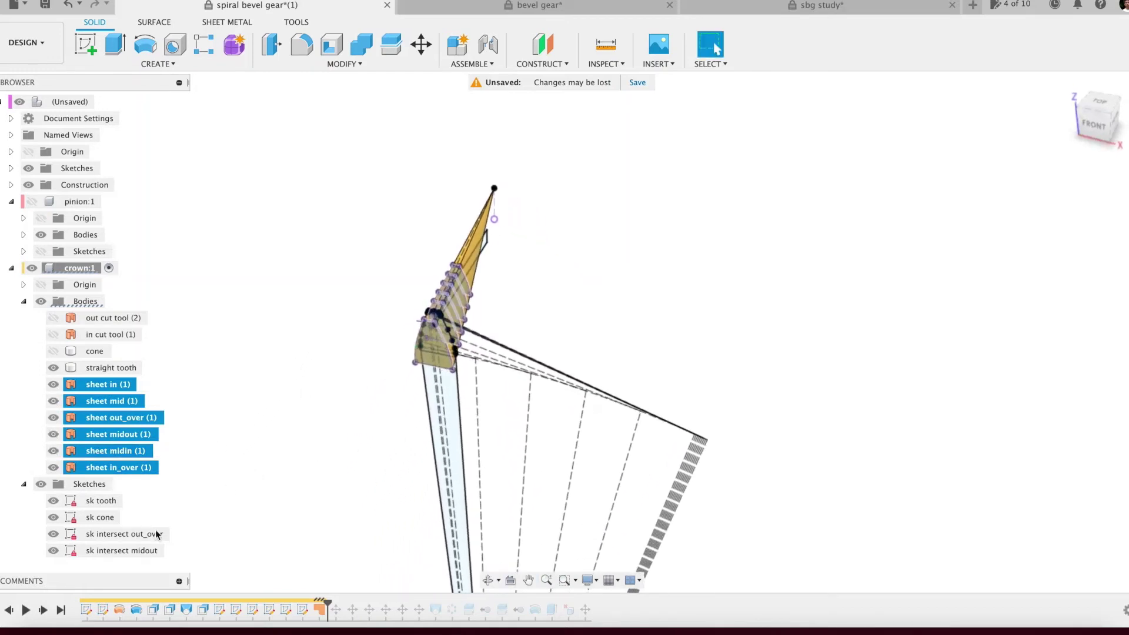
{"action": "left_click", "coordinate": [258, 496]}
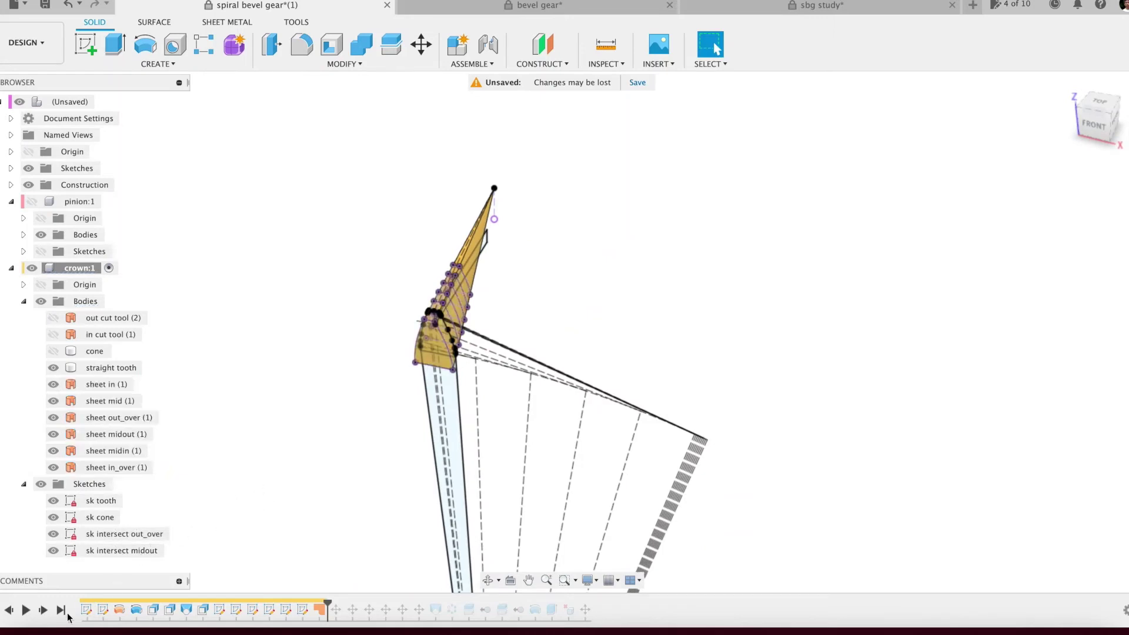
Step: Advance the crown's history through all six move features that shift the sheets away from the straight tooth
{"action": "scroll", "coordinate": [483, 278], "scroll_direction": "up", "scroll_amount": 8}
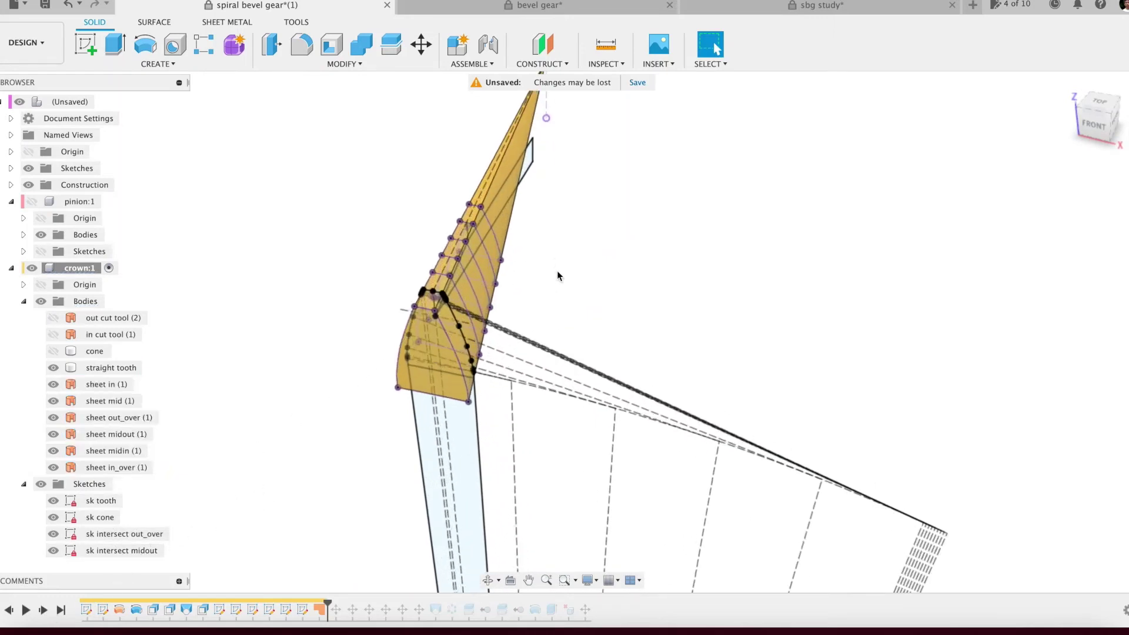
{"action": "middle_click_drag", "start_coordinate": [552, 276], "coordinate": [773, 330]}
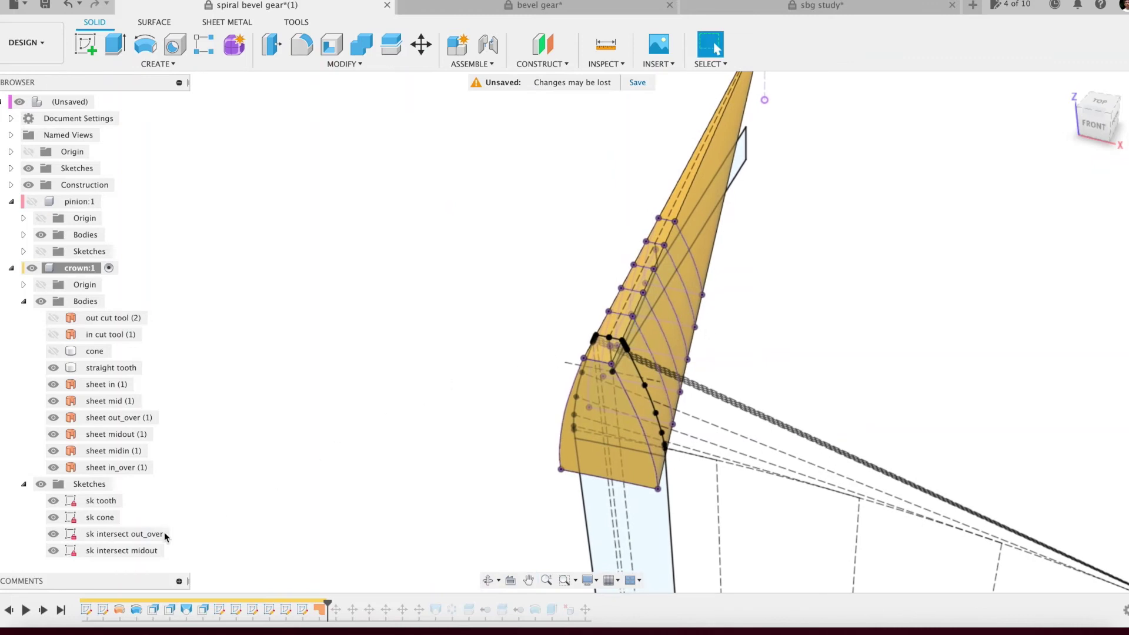
{"action": "left_click", "coordinate": [44, 610]}
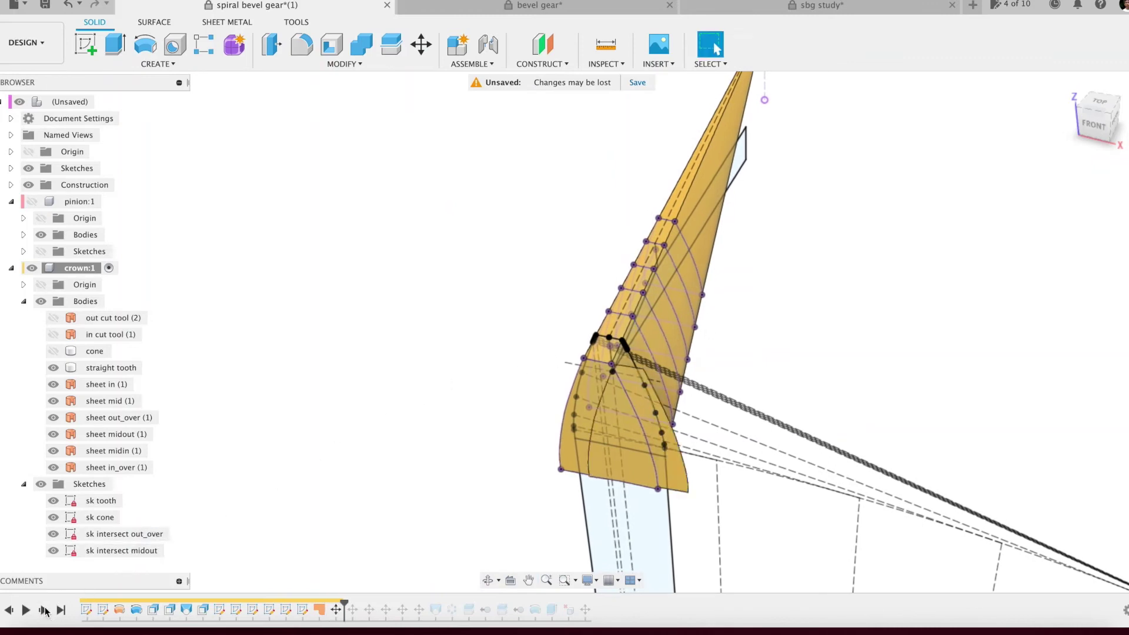
{"action": "left_click", "coordinate": [45, 610]}
{"action": "left_click", "coordinate": [45, 610]}
{"action": "left_click", "coordinate": [45, 610]}
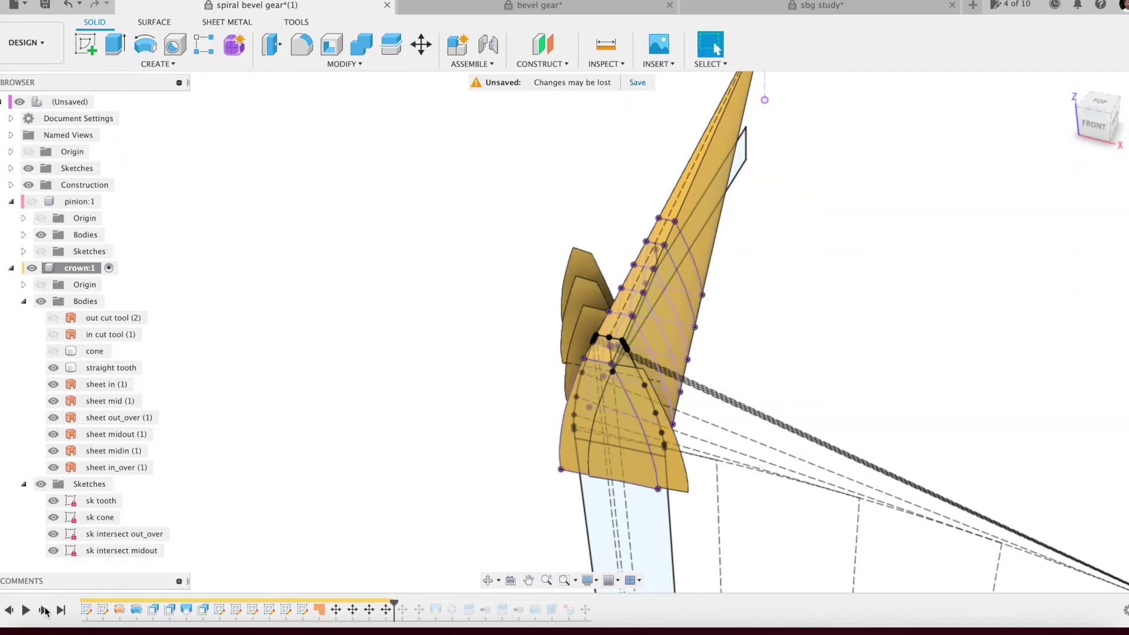
{"action": "left_click", "coordinate": [44, 610]}
{"action": "left_click", "coordinate": [44, 610]}
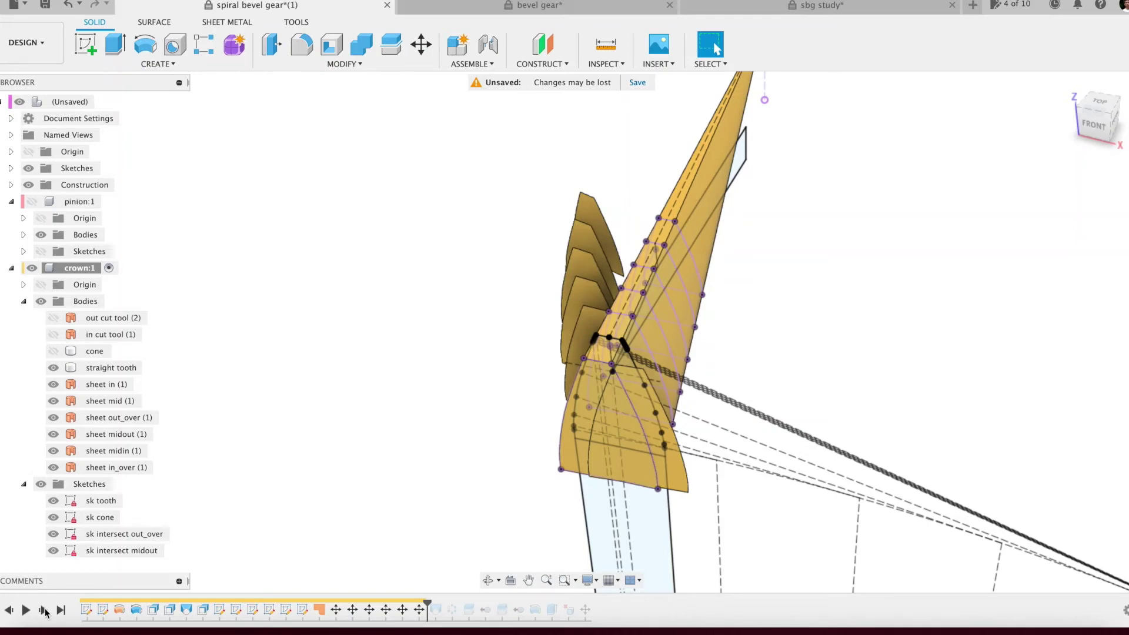
Step: Show the cone briefly to examine how the moved sheets sit against it, and hide it again
{"action": "left_click", "coordinate": [53, 351]}
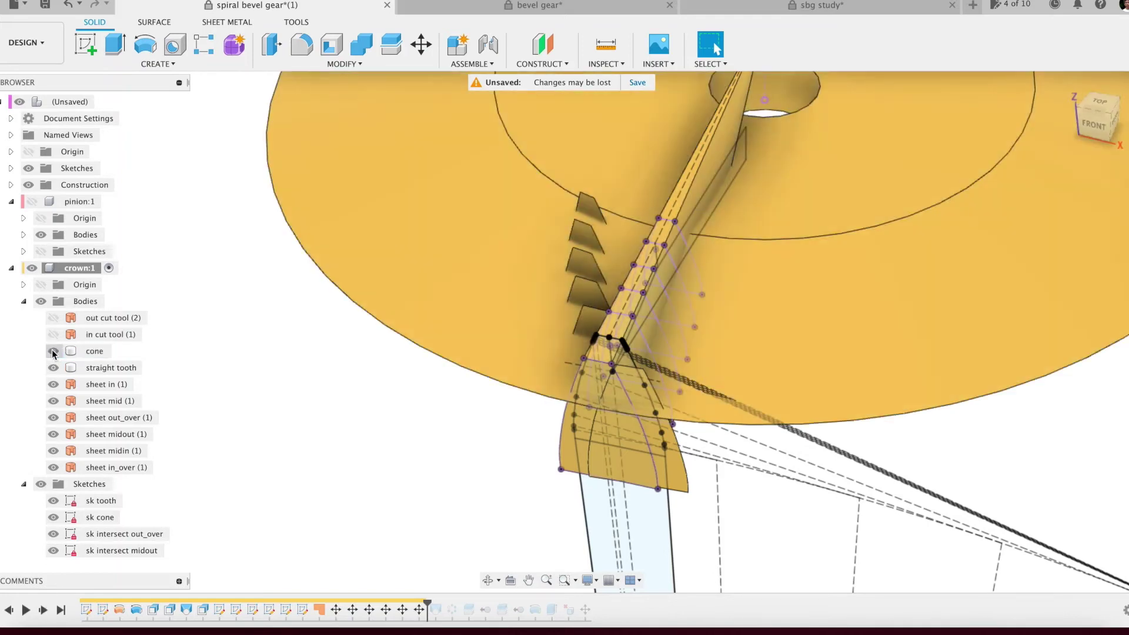
{"action": "middle_click_drag", "start_coordinate": [285, 415], "coordinate": [272, 399], "text": "shift"}
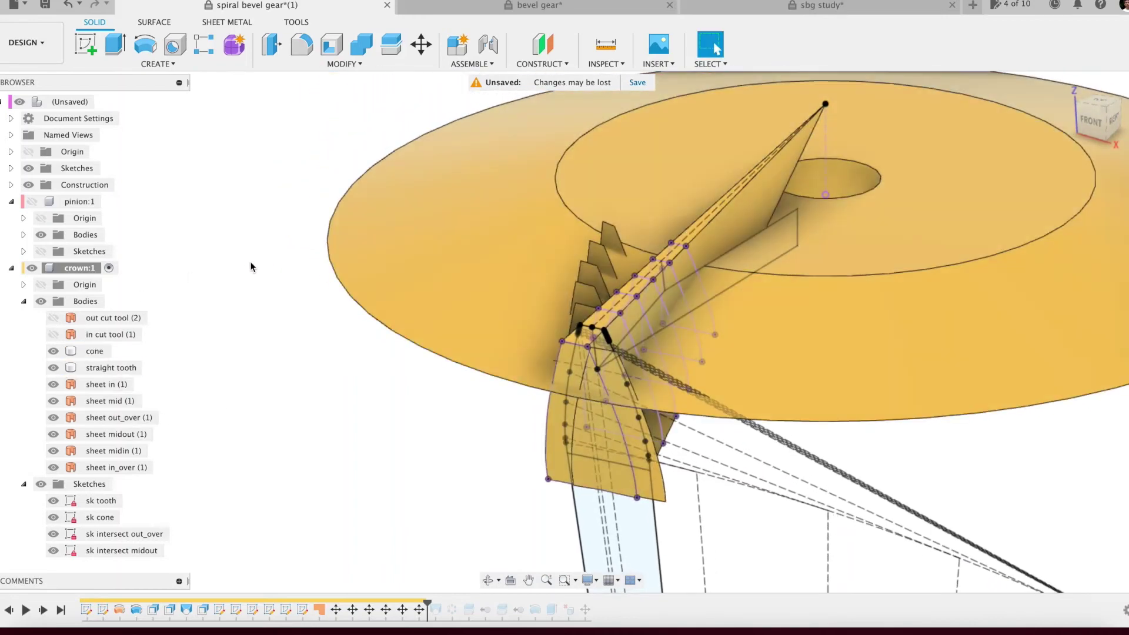
{"action": "key", "text": "ctrl+z"}
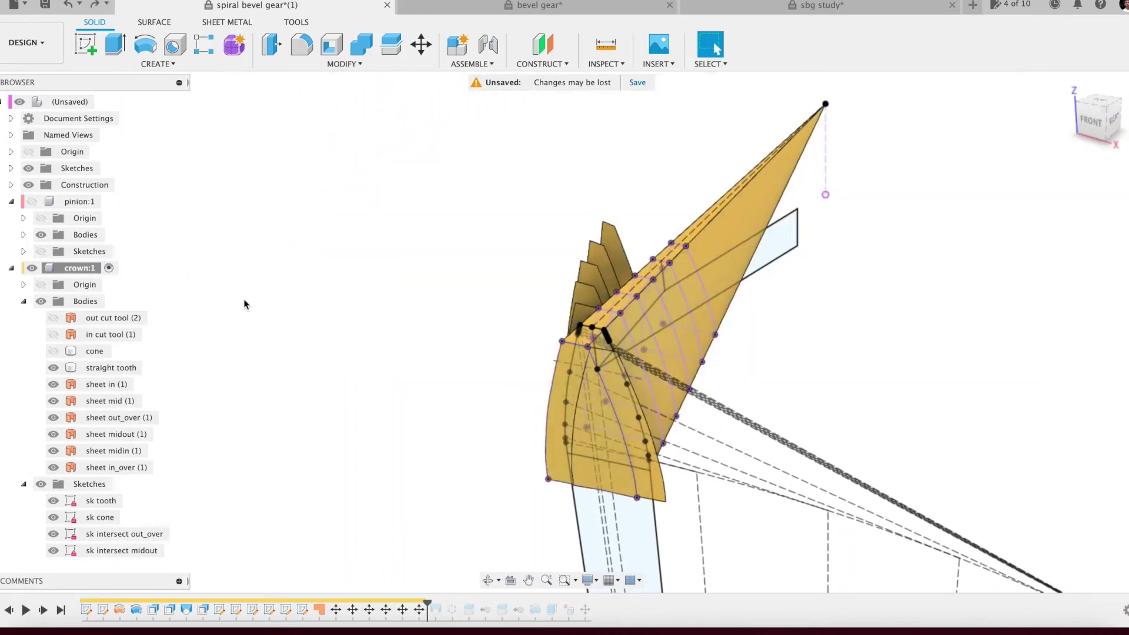
Step: Advance the crown's history to the feature joining the moved sheets into a curved tooth, and show the cone with it
{"action": "left_click", "coordinate": [45, 611]}
{"action": "middle_click_drag", "start_coordinate": [278, 532], "coordinate": [258, 488], "text": "shift"}
{"action": "left_click", "coordinate": [68, 353]}
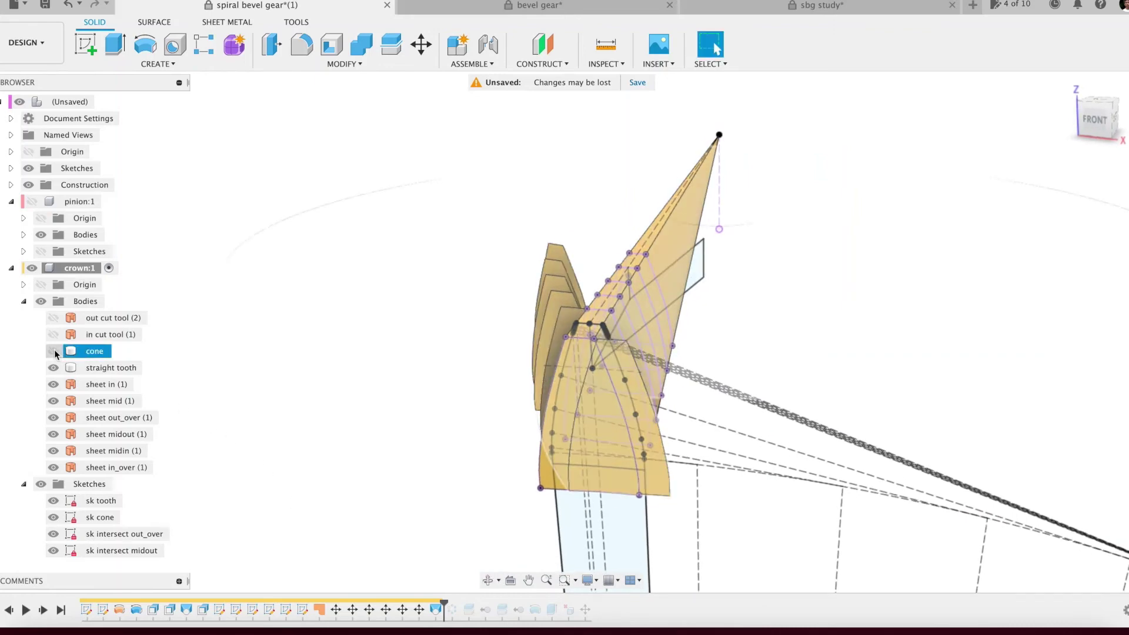
{"action": "left_click", "coordinate": [53, 351]}
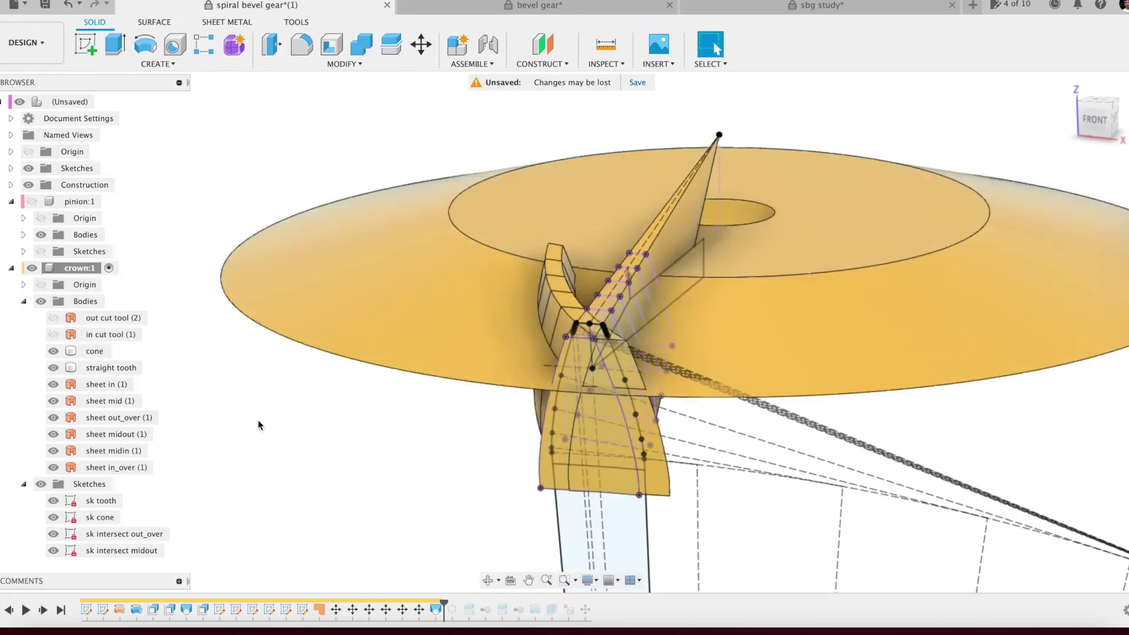
{"action": "middle_click_drag", "start_coordinate": [259, 425], "coordinate": [303, 429], "text": "shift"}
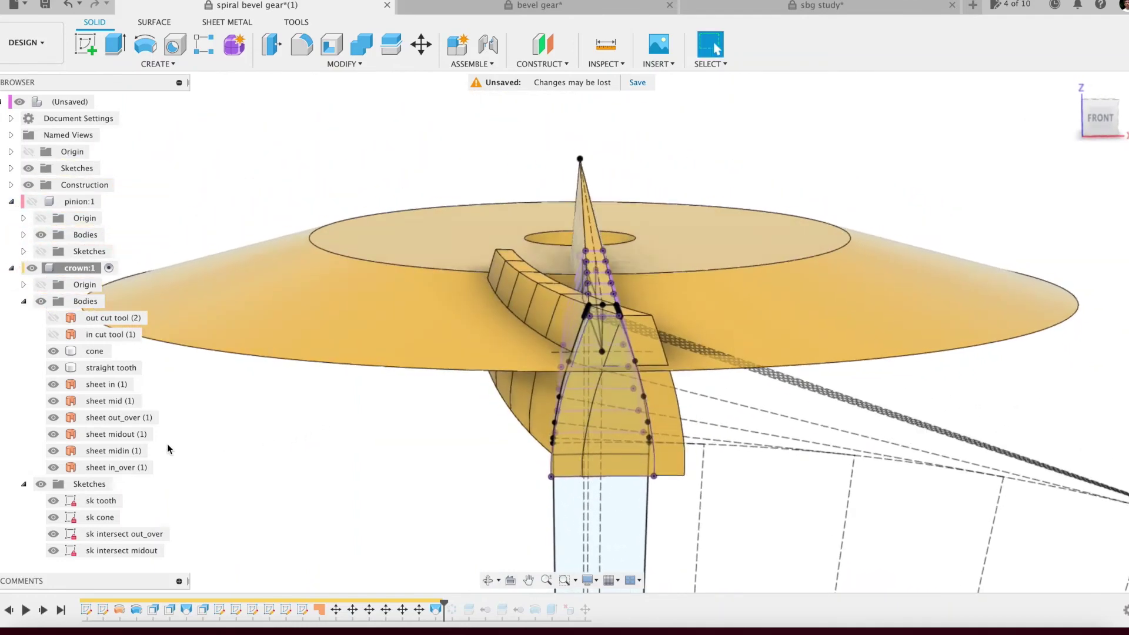
Step: Advance the crown's history to the circular tooth pattern, and hide the straight tooth and all six sheet bodies
{"action": "left_click", "coordinate": [43, 611]}
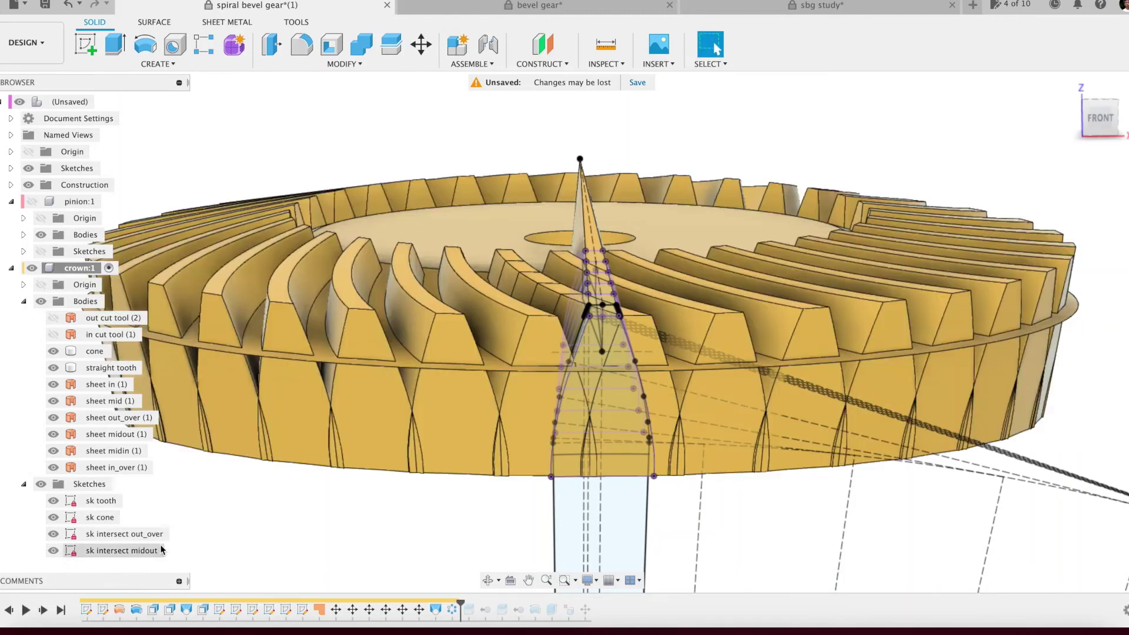
{"action": "left_click", "coordinate": [100, 369]}
{"action": "left_click", "coordinate": [106, 468], "text": "shift"}
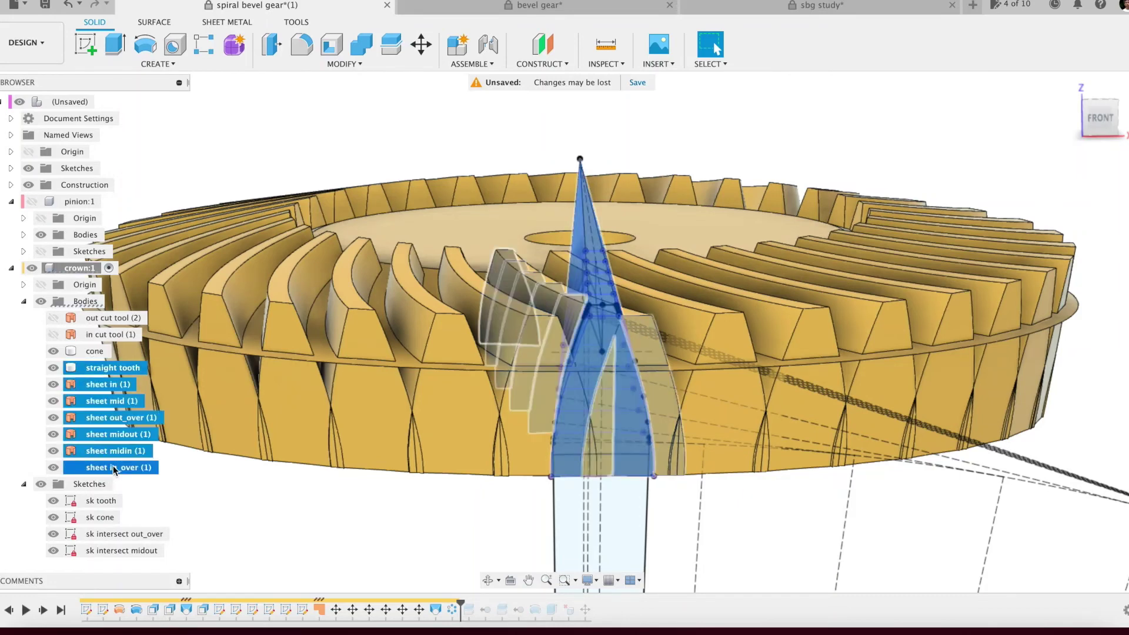
{"action": "key", "text": "v"}
{"action": "key", "text": "Escape"}
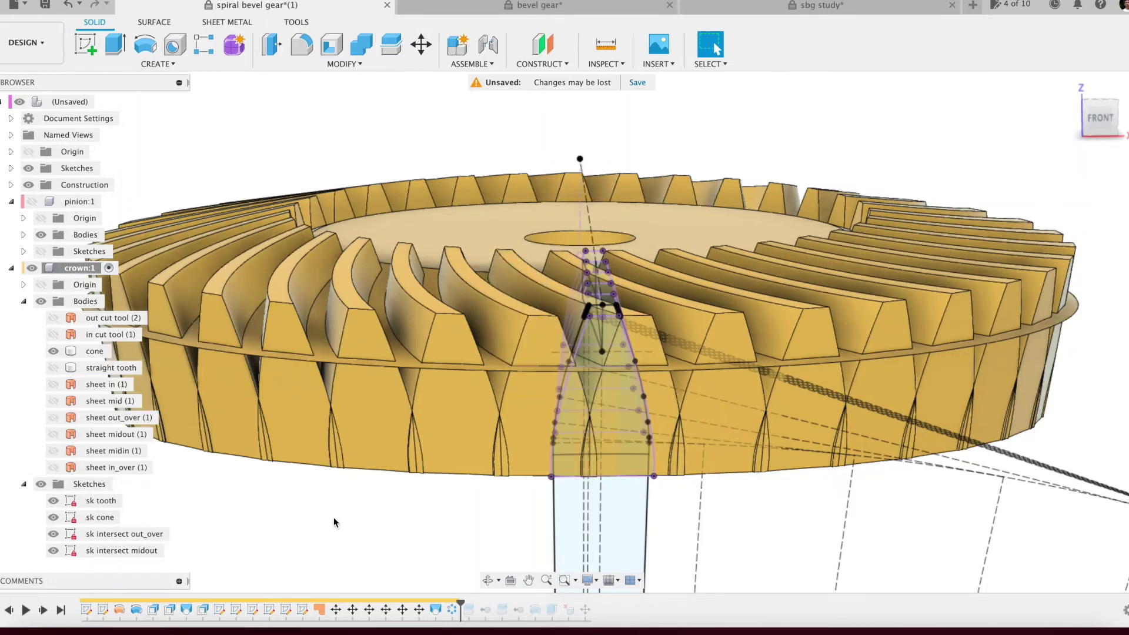
{"action": "middle_click_drag", "start_coordinate": [372, 516], "coordinate": [80, 576], "text": "shift"}
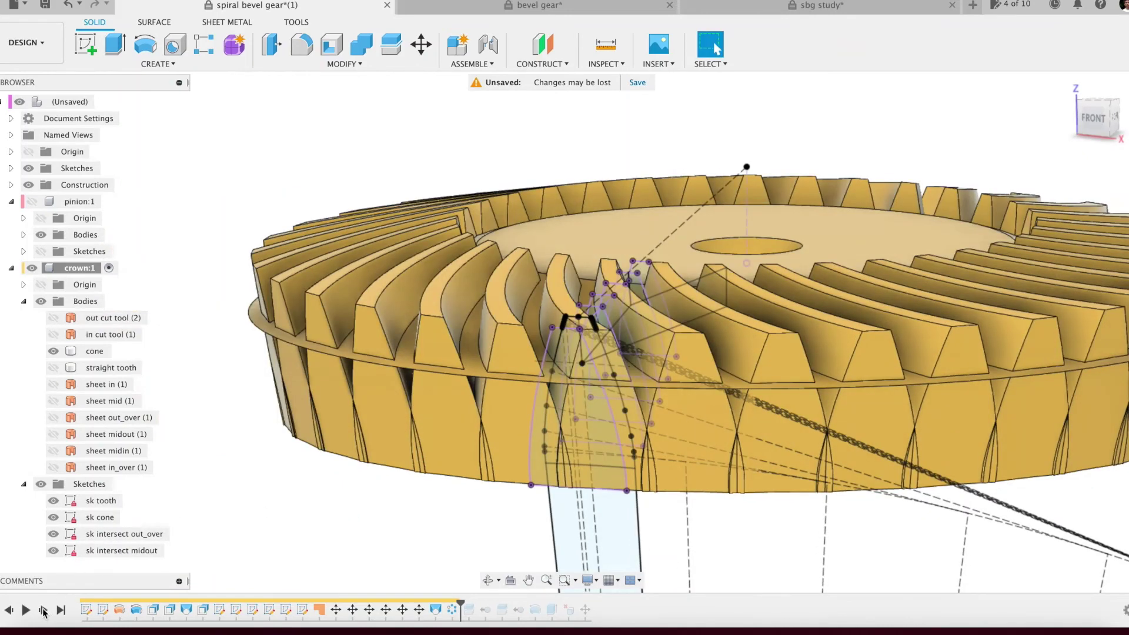
Step: Advance the crown's history by three features, through the split and removal of excess outer material and on to the second body split
{"action": "left_click", "coordinate": [43, 610]}
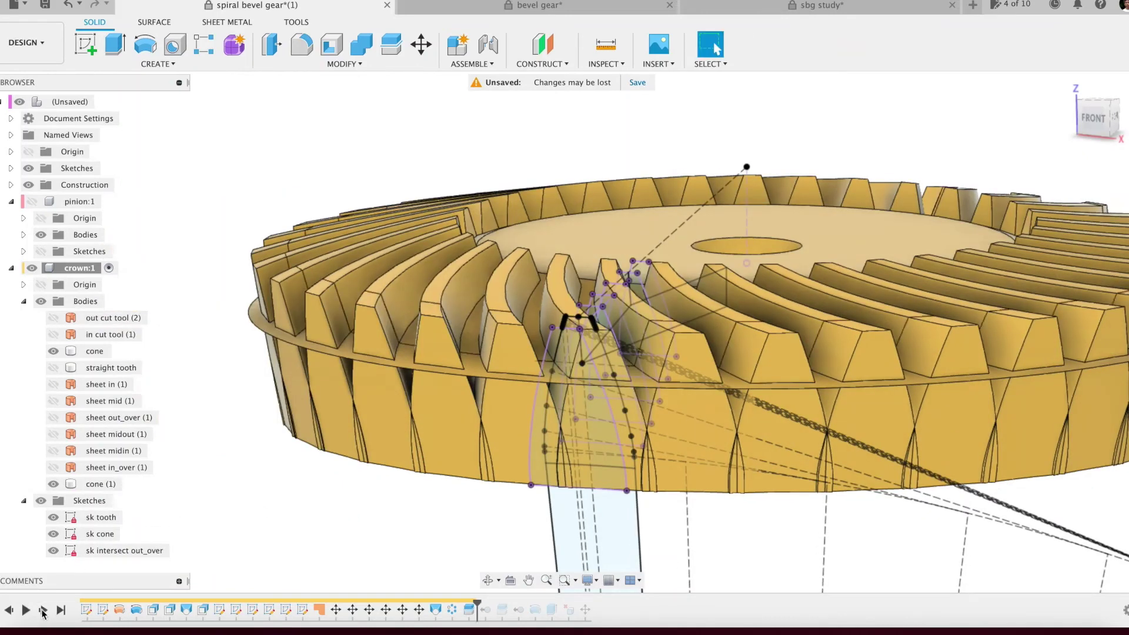
{"action": "left_click", "coordinate": [43, 610]}
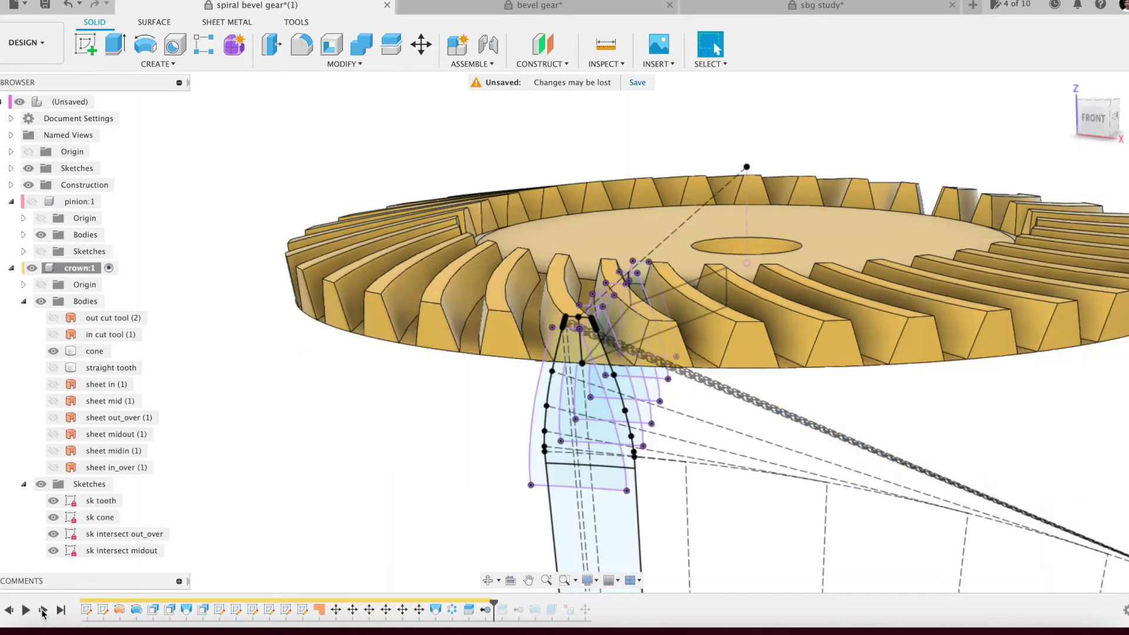
{"action": "left_click", "coordinate": [43, 610]}
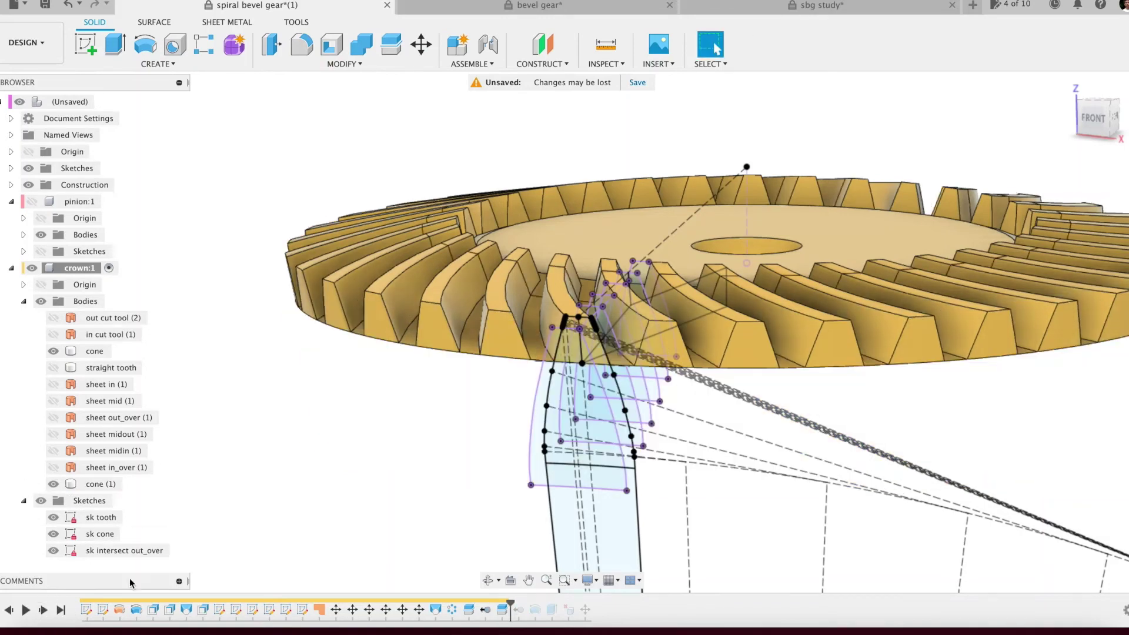
{"action": "left_click_drag", "start_coordinate": [395, 449], "coordinate": [348, 432]}
{"action": "key", "text": "Escape"}
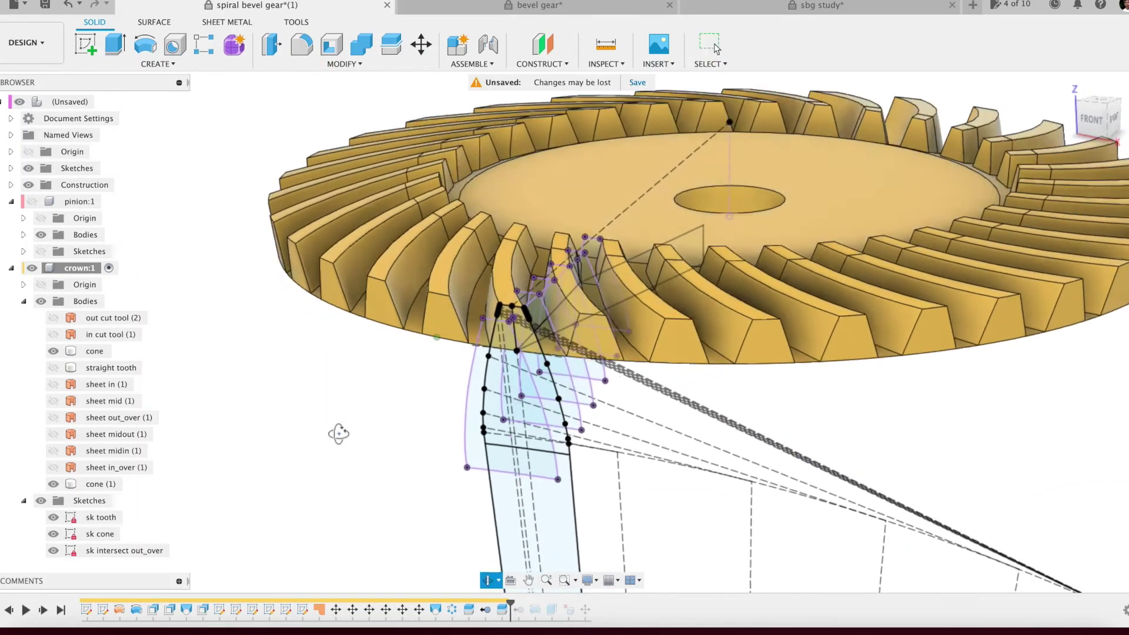
{"action": "left_click_drag", "start_coordinate": [337, 435], "coordinate": [316, 453]}
{"action": "key", "text": "Escape"}
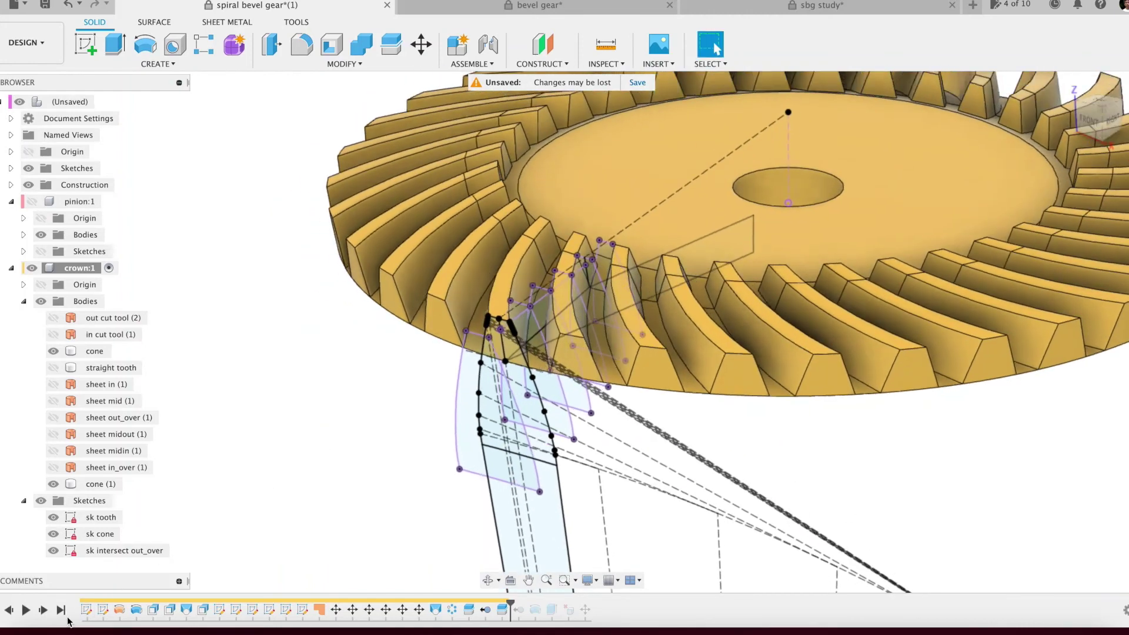
Step: Advance the crown's history through removing the inner body and rebuilding the disc inside the toothed ring
{"action": "left_click", "coordinate": [44, 611]}
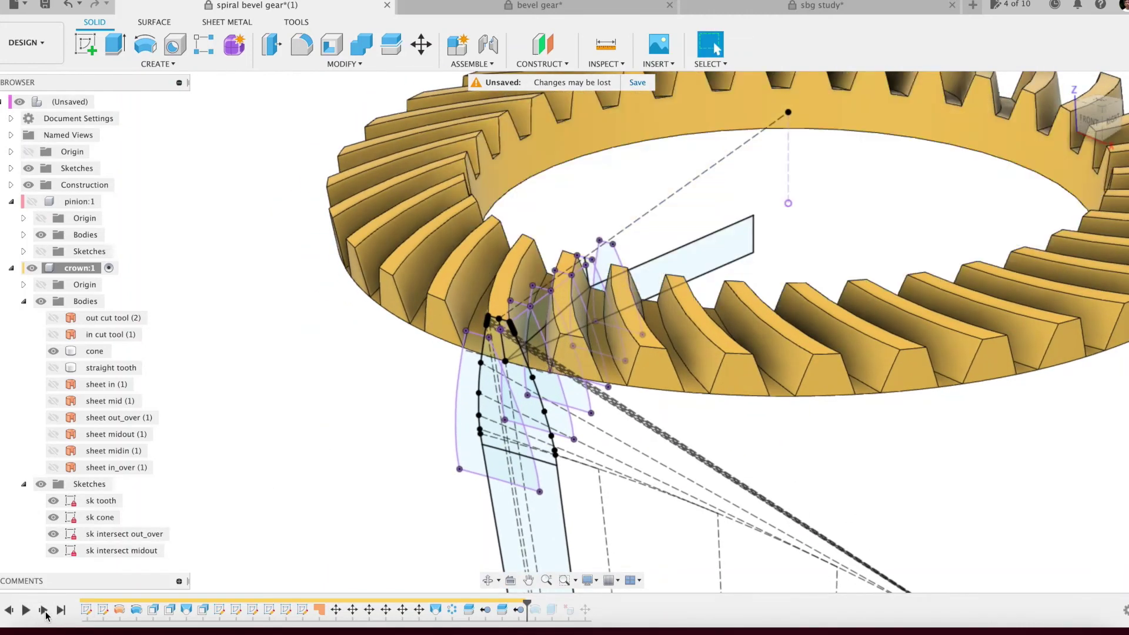
{"action": "left_click", "coordinate": [45, 612]}
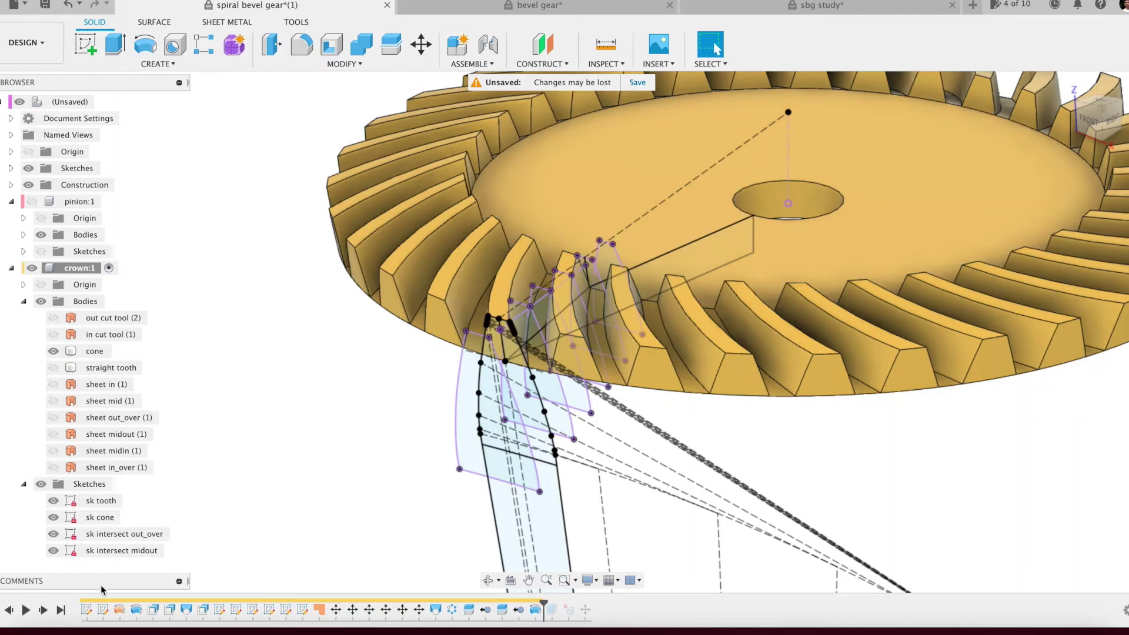
Step: Advance the crown's history to its last feature and inspect the completed spiral gear
{"action": "middle_click_drag", "start_coordinate": [412, 471], "coordinate": [295, 506]}
{"action": "scroll", "coordinate": [294, 507], "scroll_direction": "down", "scroll_amount": 2}
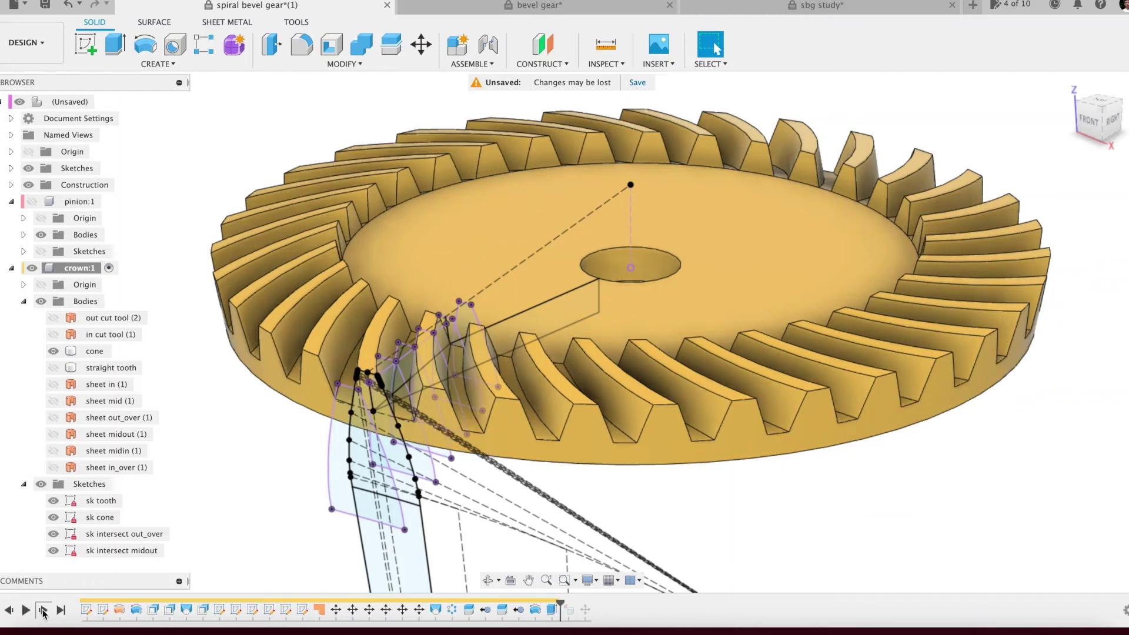
{"action": "left_click", "coordinate": [43, 610]}
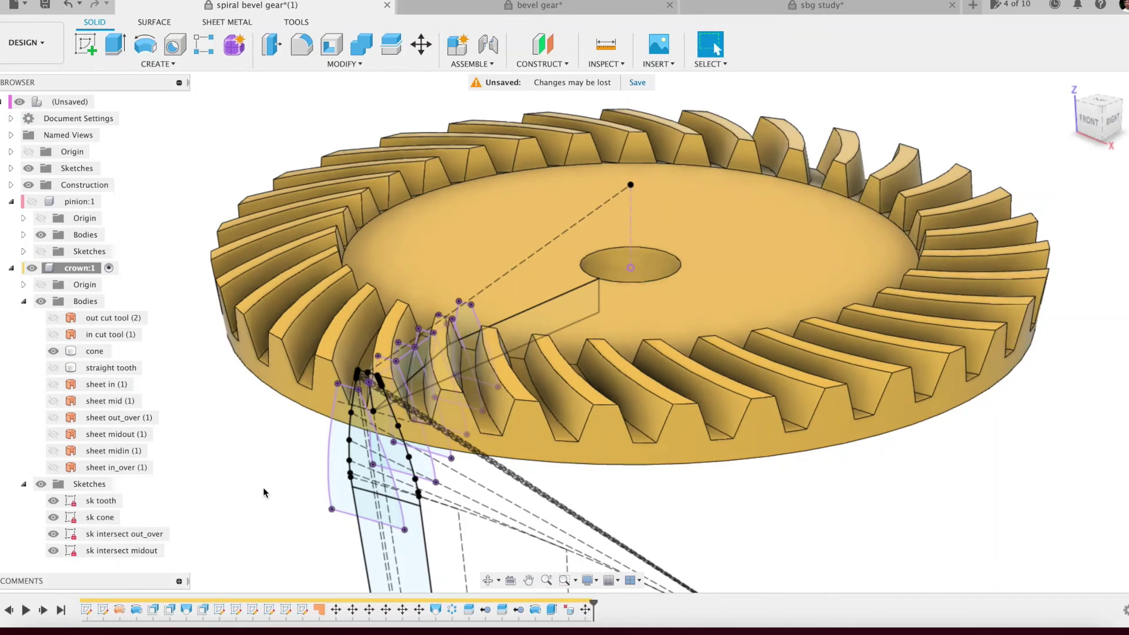
{"action": "middle_click_drag", "start_coordinate": [269, 457], "coordinate": [327, 456], "text": "shift"}
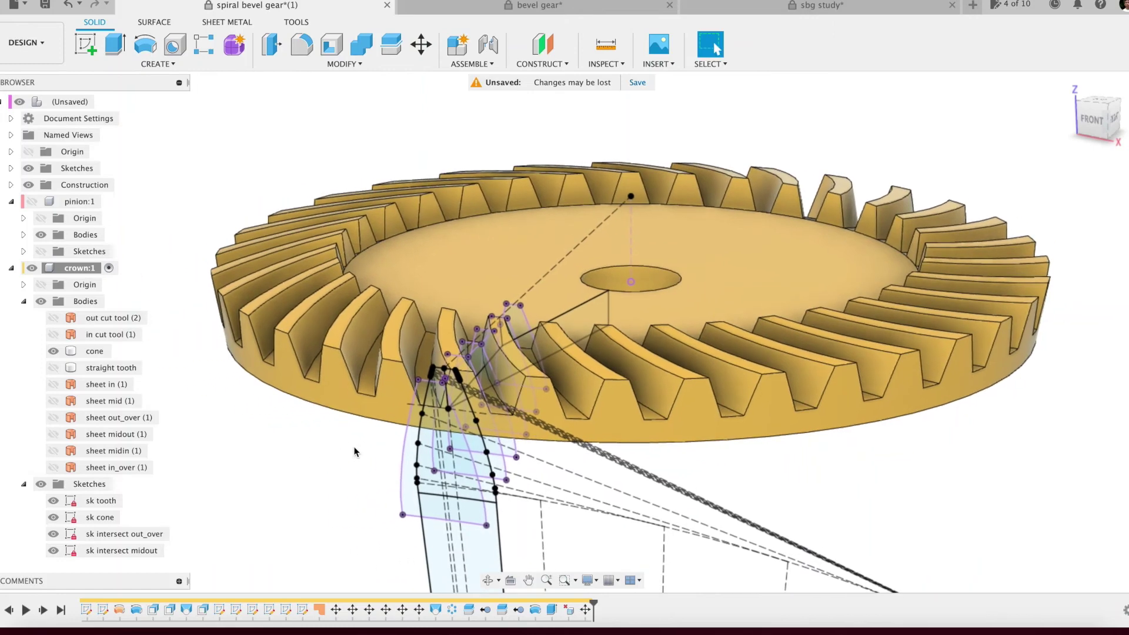
{"action": "scroll", "coordinate": [376, 457], "scroll_direction": "down", "scroll_amount": 3}
{"action": "middle_click_drag", "start_coordinate": [810, 451], "coordinate": [853, 500]}
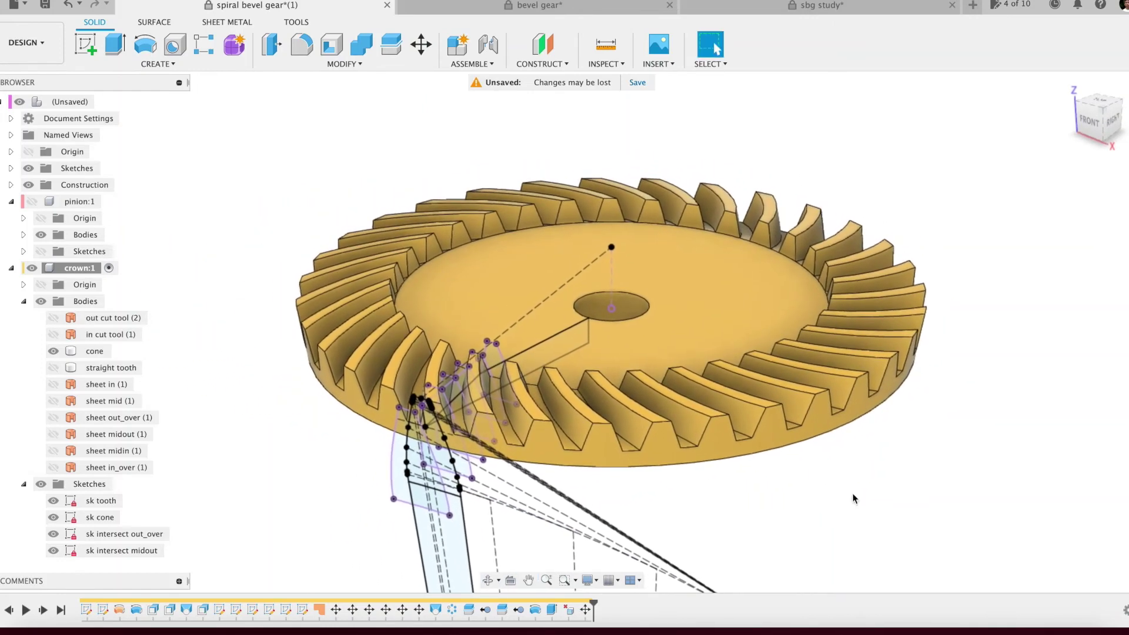
Step: Undo the history rollbacks and visibility changes back to before the crown component was activated, restoring the full gear pair
{"action": "left_click", "coordinate": [78, 4]}
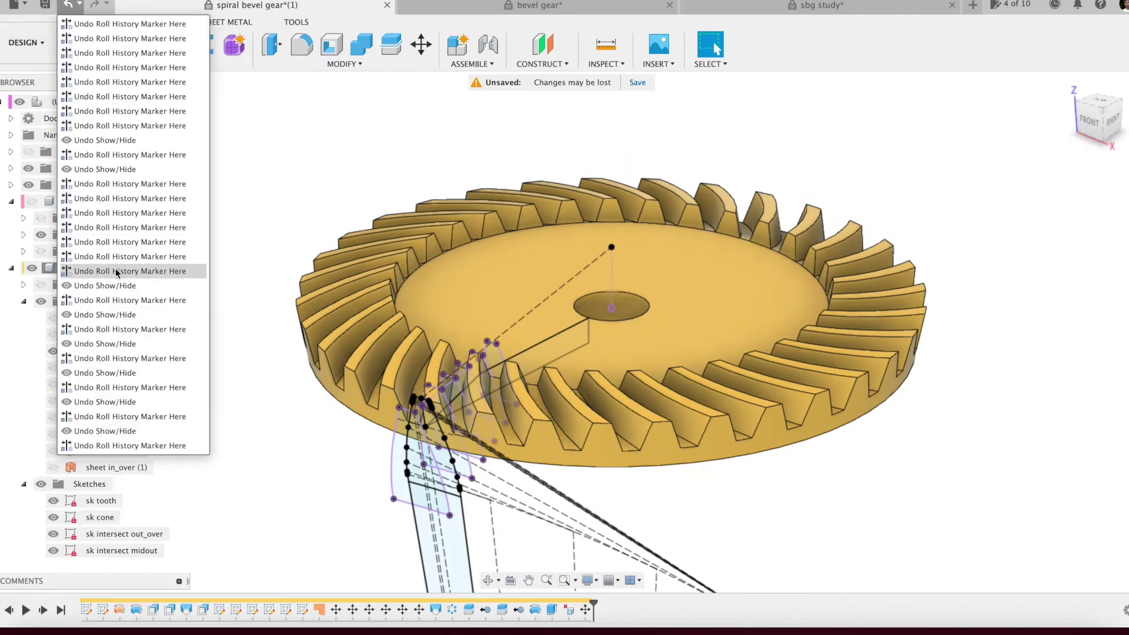
{"action": "left_click", "coordinate": [101, 432]}
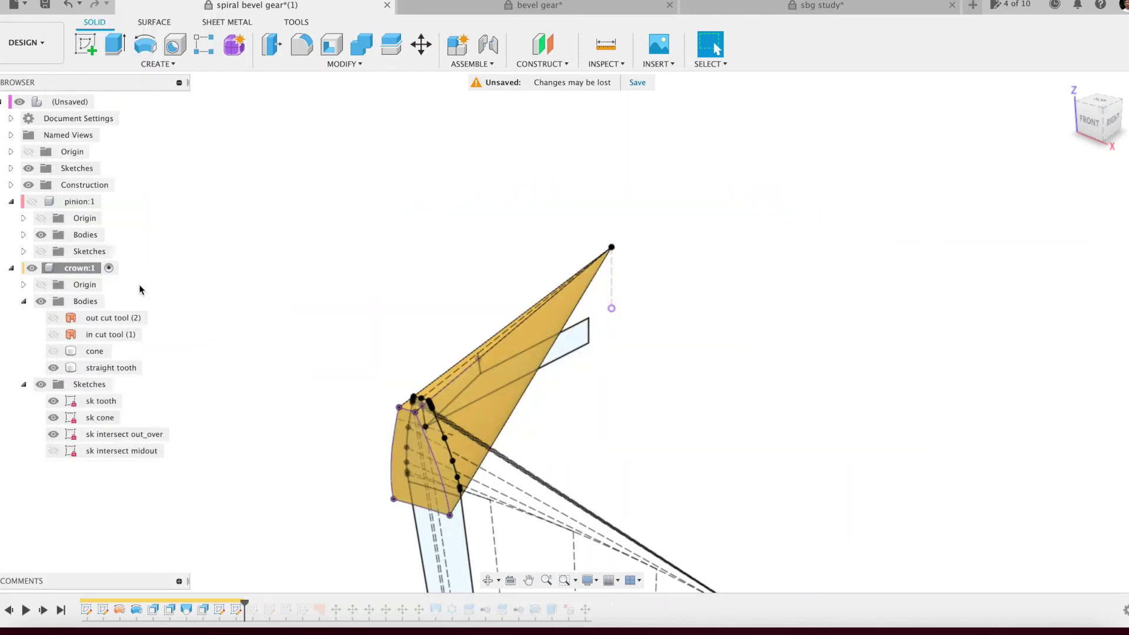
{"action": "left_click", "coordinate": [79, 4]}
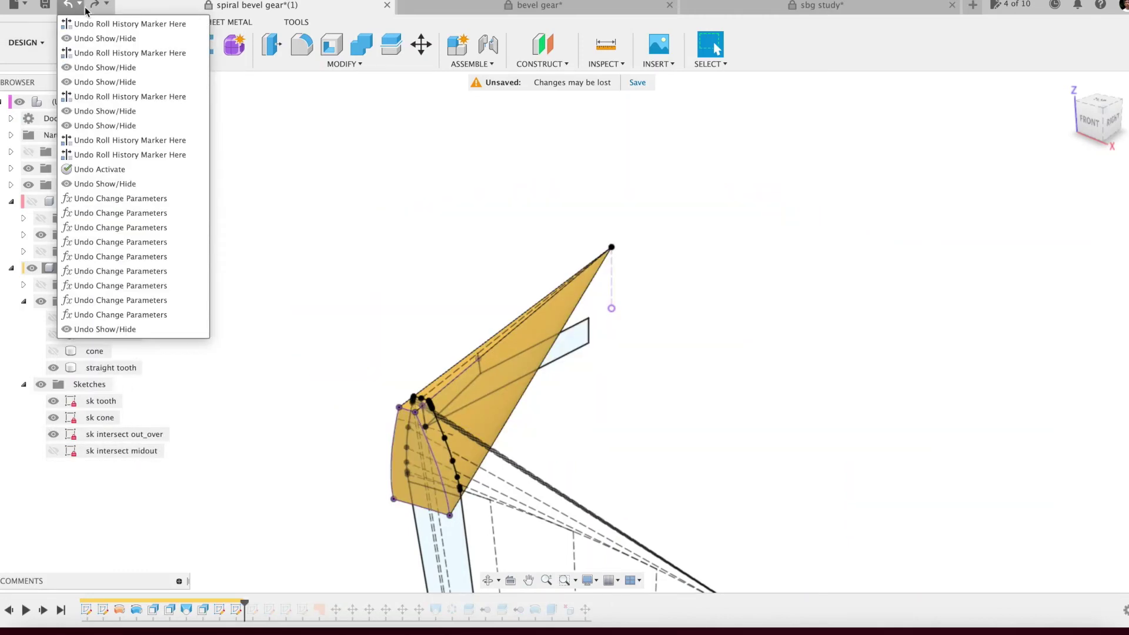
{"action": "left_click", "coordinate": [97, 184]}
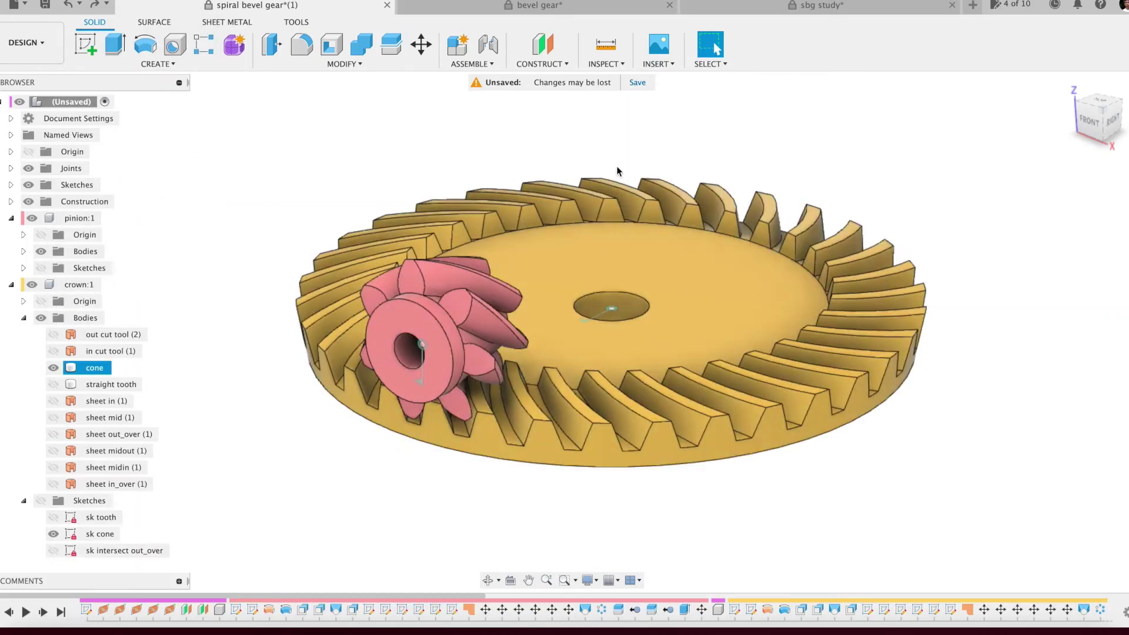
Step: Show the gear pair in an isometric view and collapse the crown's Bodies and Sketches folders
{"action": "left_click", "coordinate": [1102, 111]}
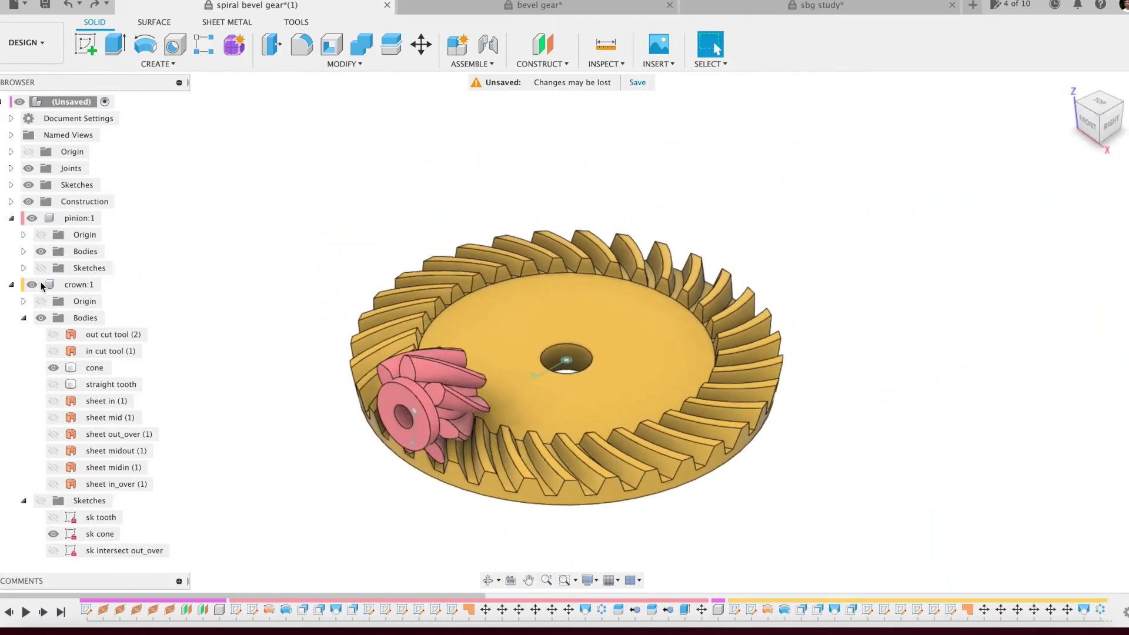
{"action": "left_click", "coordinate": [24, 318]}
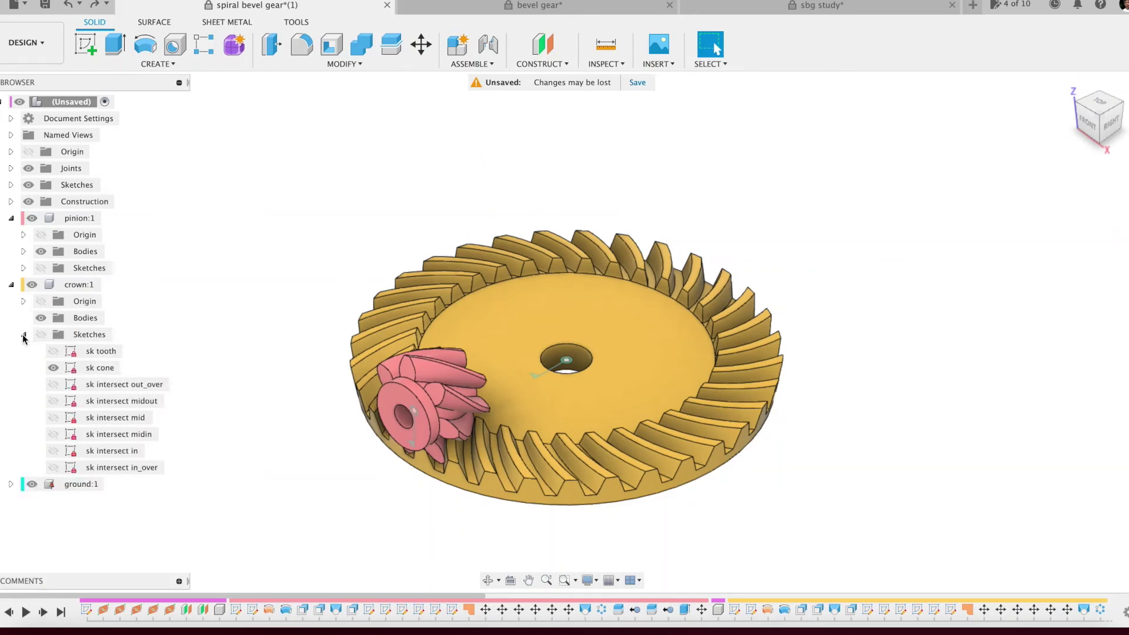
{"action": "left_click", "coordinate": [24, 335]}
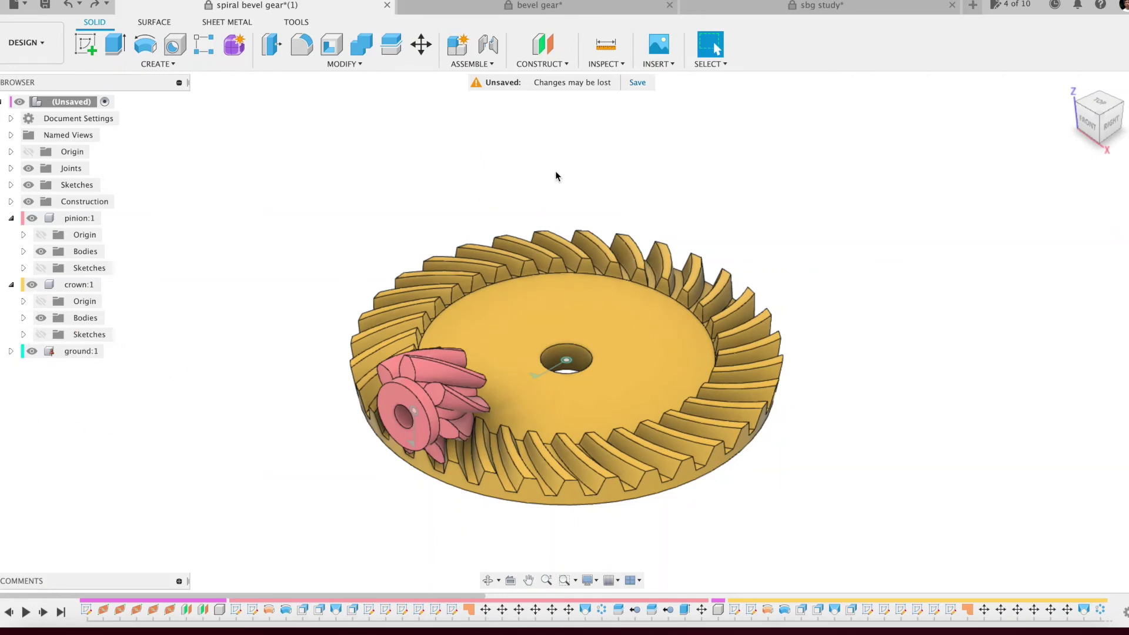
Step: Examine the pinion and crown mesh from behind and review the tooth counts Z1 and Z2 in the parameter list
{"action": "middle_click_drag", "start_coordinate": [560, 177], "coordinate": [419, 172], "text": "shift"}
{"action": "middle_click_drag", "start_coordinate": [674, 225], "coordinate": [337, 355], "text": "shift"}
{"action": "scroll", "coordinate": [404, 297], "scroll_direction": "up", "scroll_amount": 5}
{"action": "middle_click_drag", "start_coordinate": [553, 167], "coordinate": [590, 181], "text": "shift"}
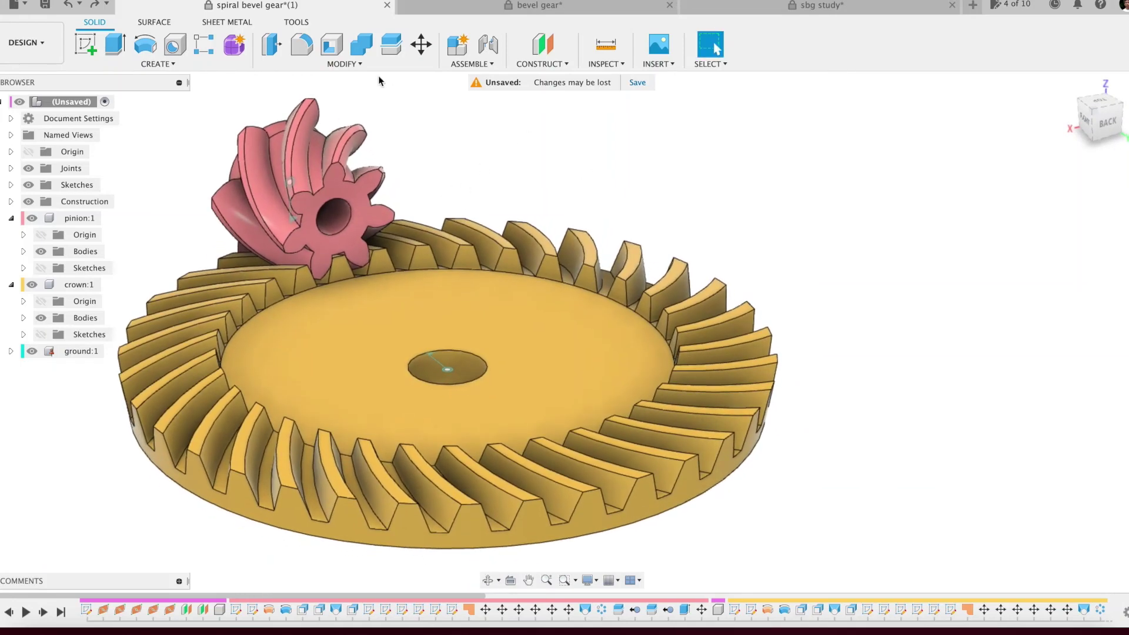
{"action": "left_click", "coordinate": [344, 63]}
{"action": "left_click", "coordinate": [337, 341]}
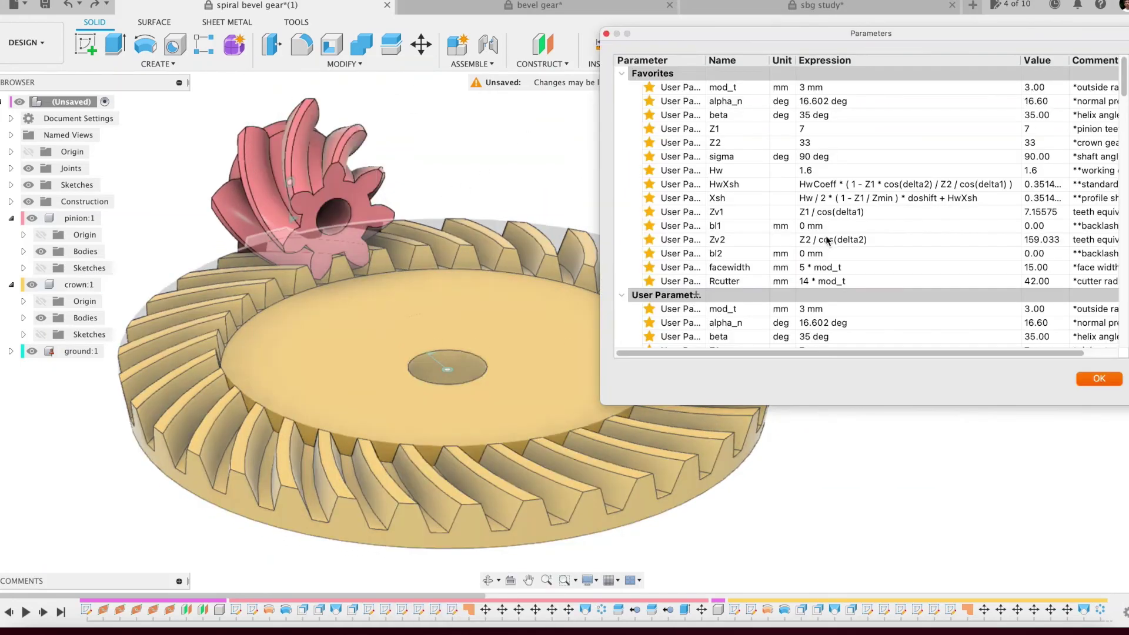
{"action": "left_click", "coordinate": [629, 133]}
{"action": "left_click", "coordinate": [630, 143]}
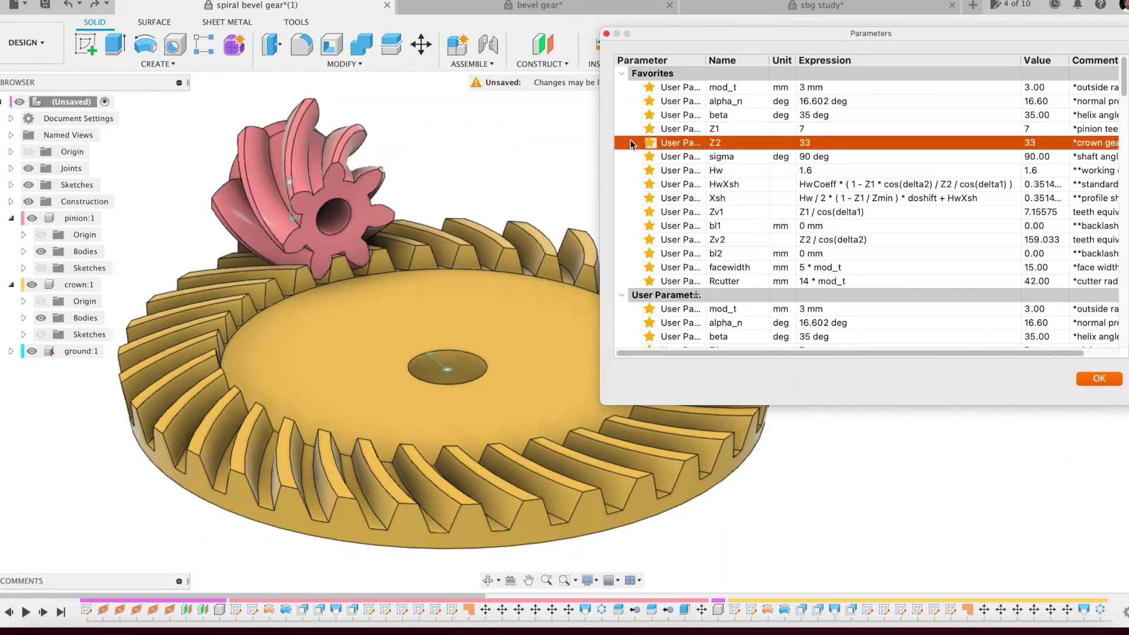
{"action": "left_click", "coordinate": [606, 33]}
Step: Undo the last two parameter changes of the gear pair, one at a time
{"action": "left_click", "coordinate": [79, 4]}
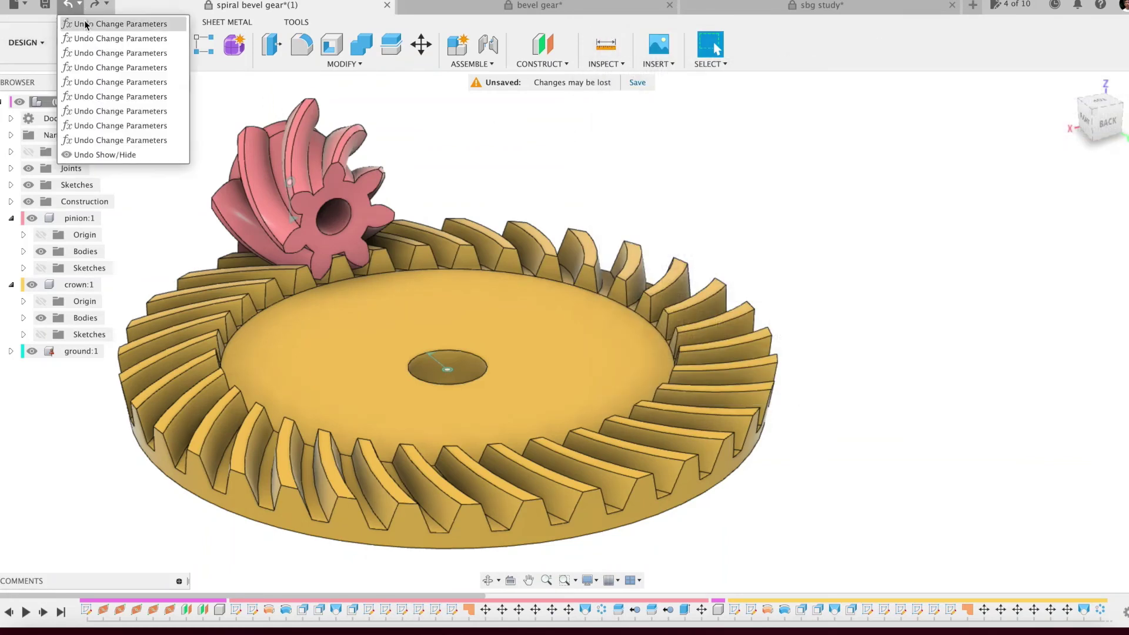
{"action": "left_click", "coordinate": [90, 25]}
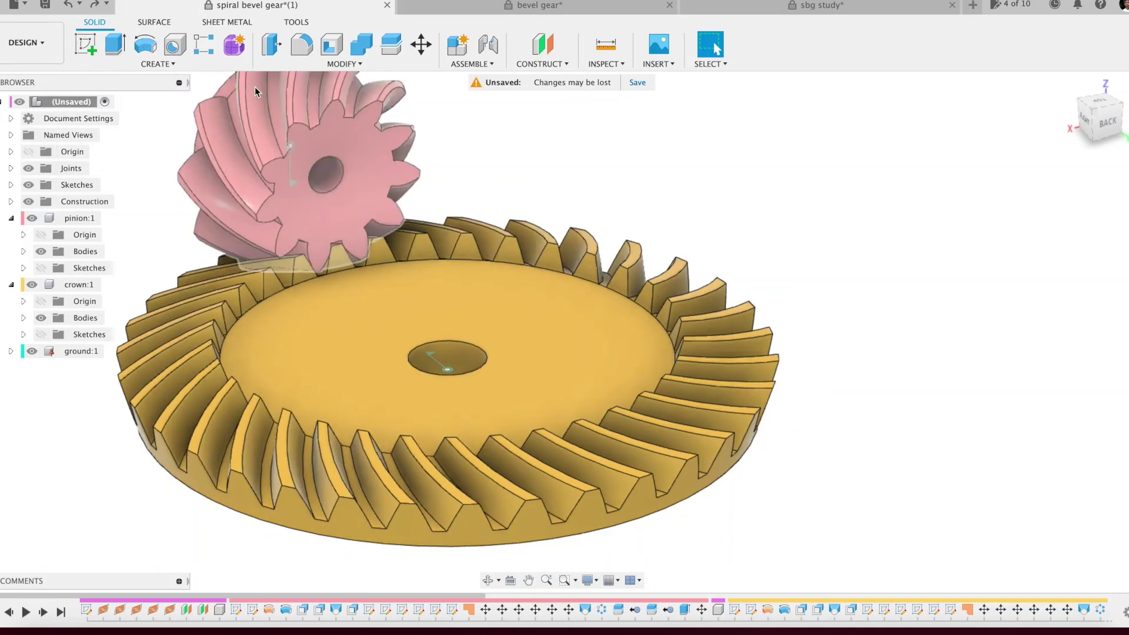
{"action": "scroll", "coordinate": [523, 170], "scroll_direction": "down", "scroll_amount": 3}
{"action": "middle_click_drag", "start_coordinate": [533, 182], "coordinate": [515, 204]}
{"action": "scroll", "coordinate": [515, 205], "scroll_direction": "down", "scroll_amount": 2}
{"action": "left_click", "coordinate": [80, 4]}
{"action": "left_click", "coordinate": [86, 28]}
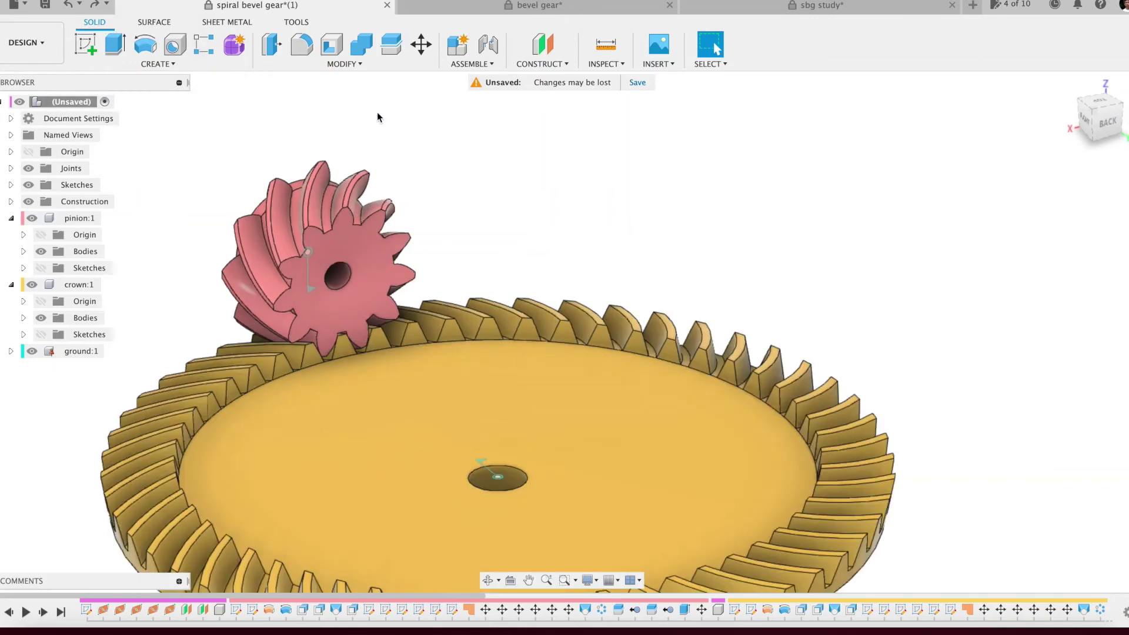
Step: Inspect the larger crown and review Z2 and its equivalent tooth count Zv2 in the parameter list
{"action": "middle_click_drag", "start_coordinate": [564, 146], "coordinate": [618, 125], "text": "shift"}
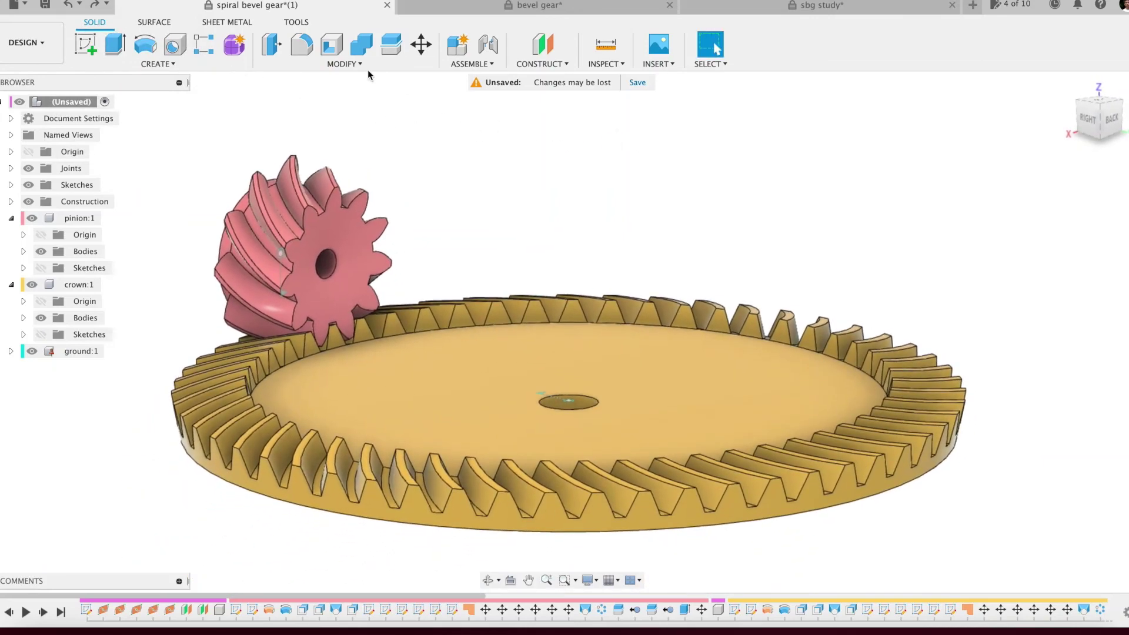
{"action": "left_click", "coordinate": [346, 63]}
{"action": "left_click", "coordinate": [329, 343]}
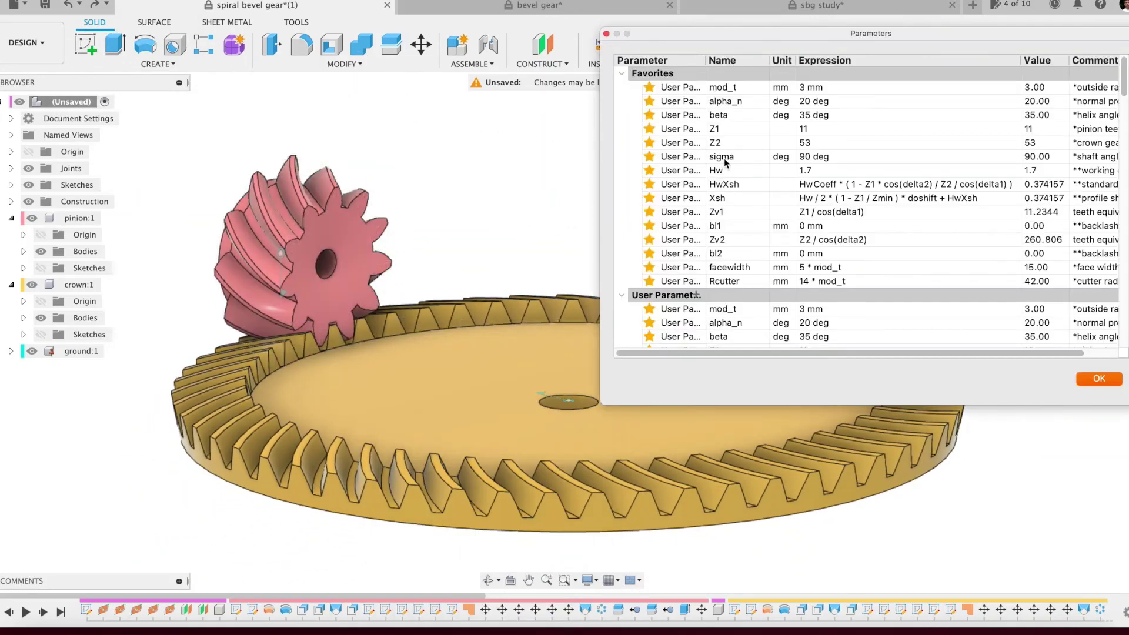
{"action": "left_click", "coordinate": [636, 141]}
{"action": "left_click", "coordinate": [629, 240]}
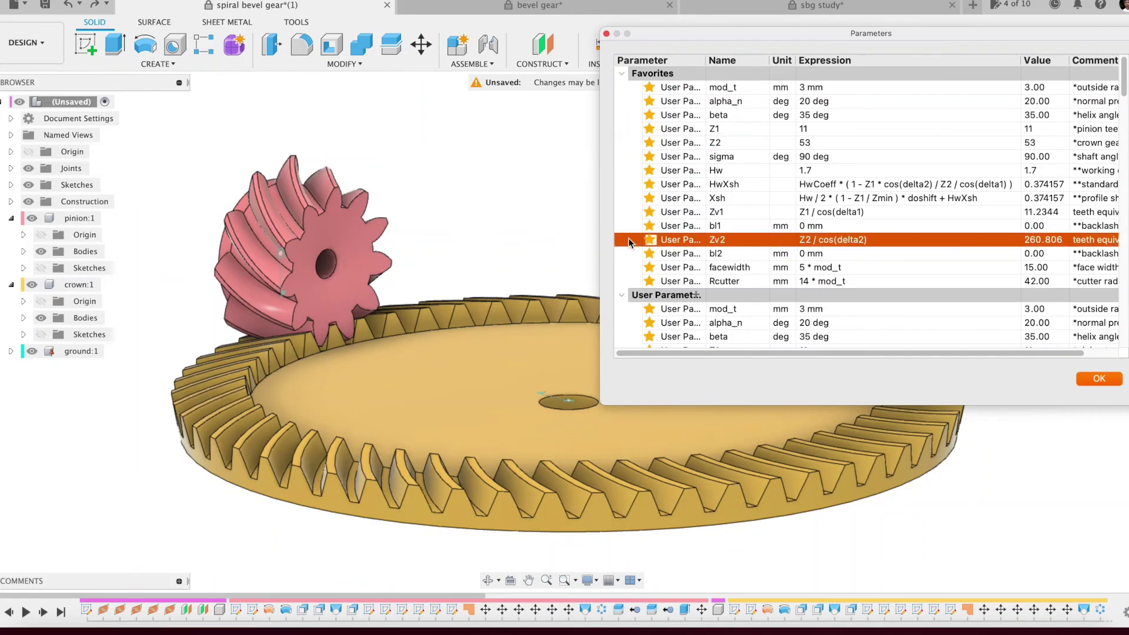
{"action": "left_click", "coordinate": [606, 33]}
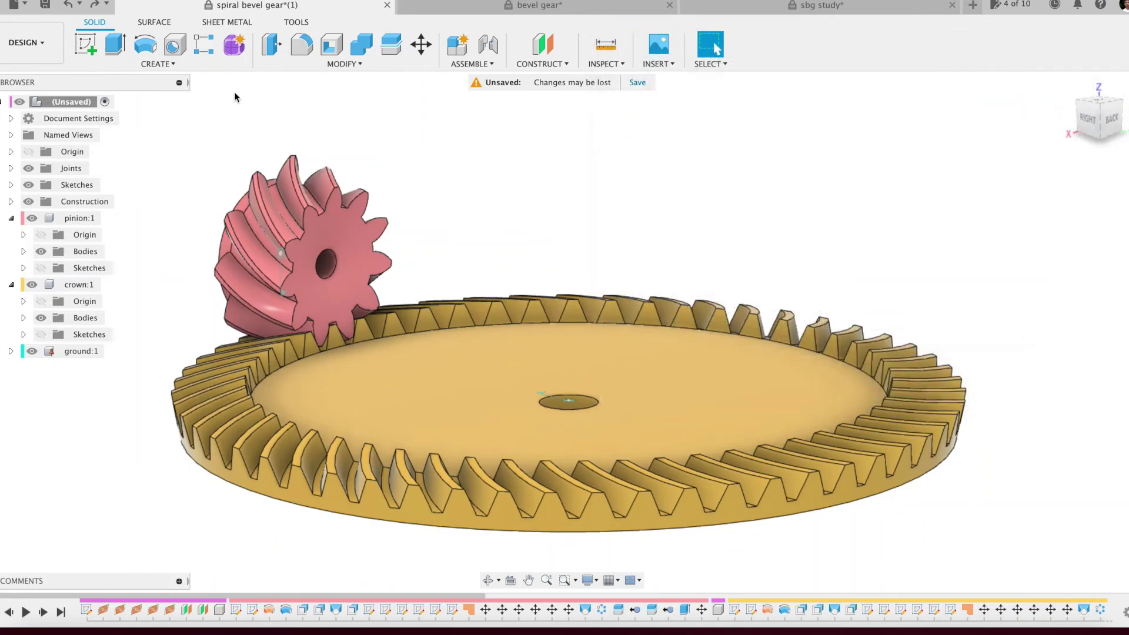
Step: Undo the last change to the crown tooth count, and check Z2 and Zv2 in the parameter list
{"action": "left_click", "coordinate": [79, 4]}
{"action": "left_click", "coordinate": [99, 27]}
{"action": "left_click", "coordinate": [343, 64]}
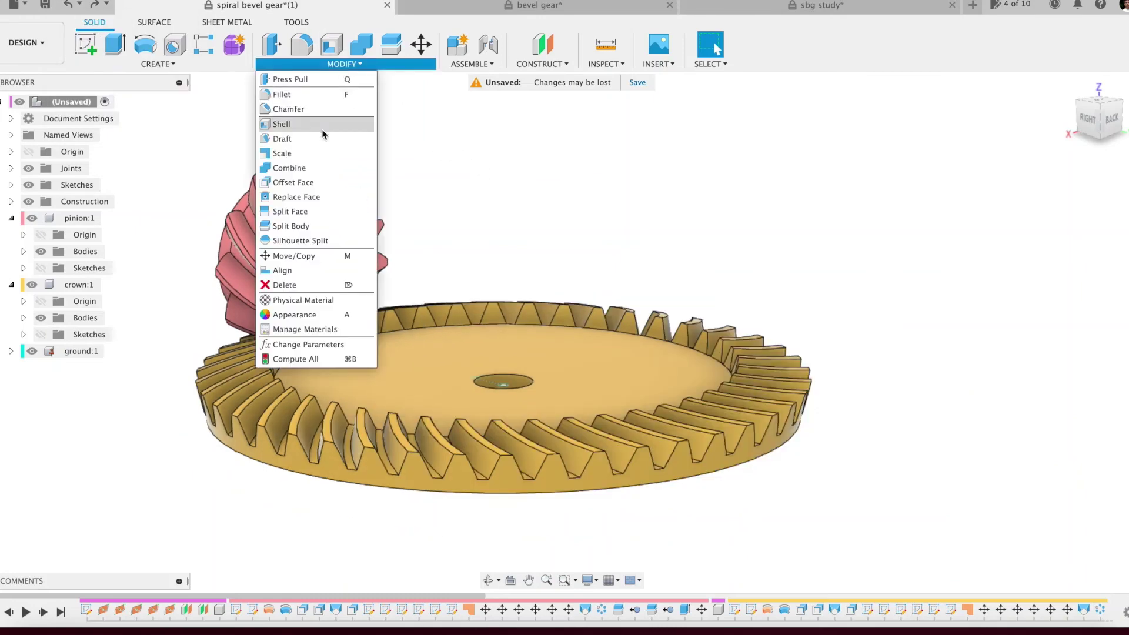
{"action": "left_click", "coordinate": [329, 344]}
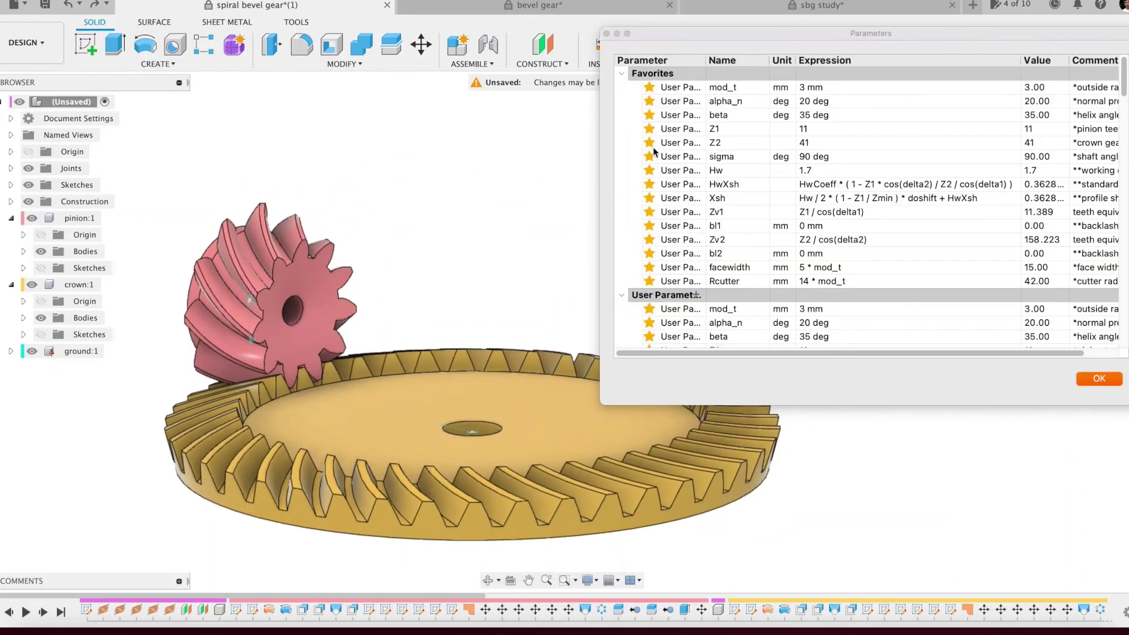
{"action": "left_click", "coordinate": [633, 146]}
{"action": "left_click", "coordinate": [625, 241]}
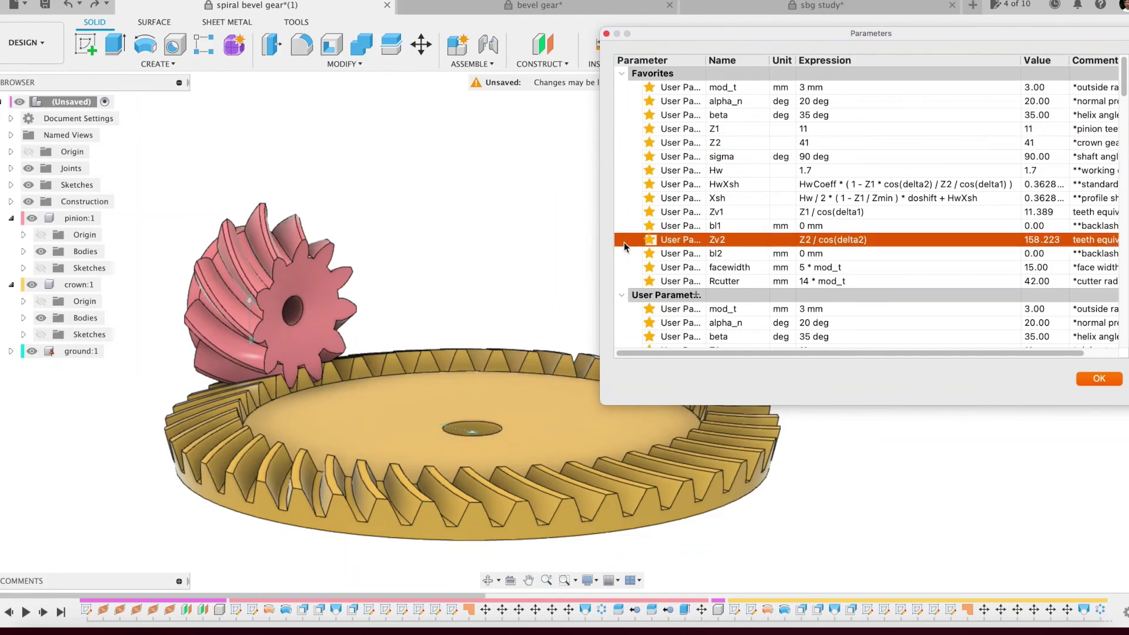
{"action": "left_click", "coordinate": [606, 33]}
Step: Undo the last shaft angle change and check sigma in the parameter list
{"action": "left_click", "coordinate": [79, 4]}
{"action": "middle_click_drag", "start_coordinate": [376, 159], "coordinate": [437, 179], "text": "shift"}
{"action": "left_click", "coordinate": [344, 64]}
{"action": "left_click", "coordinate": [311, 411]}
{"action": "left_click", "coordinate": [631, 154]}
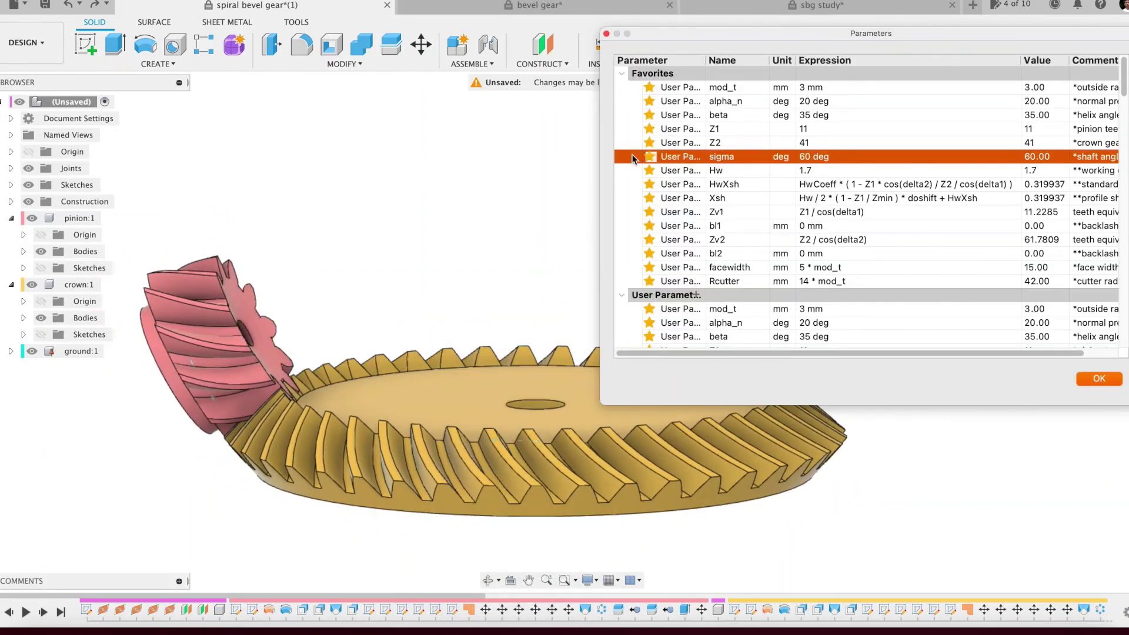
{"action": "left_click", "coordinate": [606, 33]}
Step: Undo the preceding change to the crown tooth count Z2 and review the tooth counts in the parameter list
{"action": "left_click", "coordinate": [80, 9]}
{"action": "left_click", "coordinate": [89, 26]}
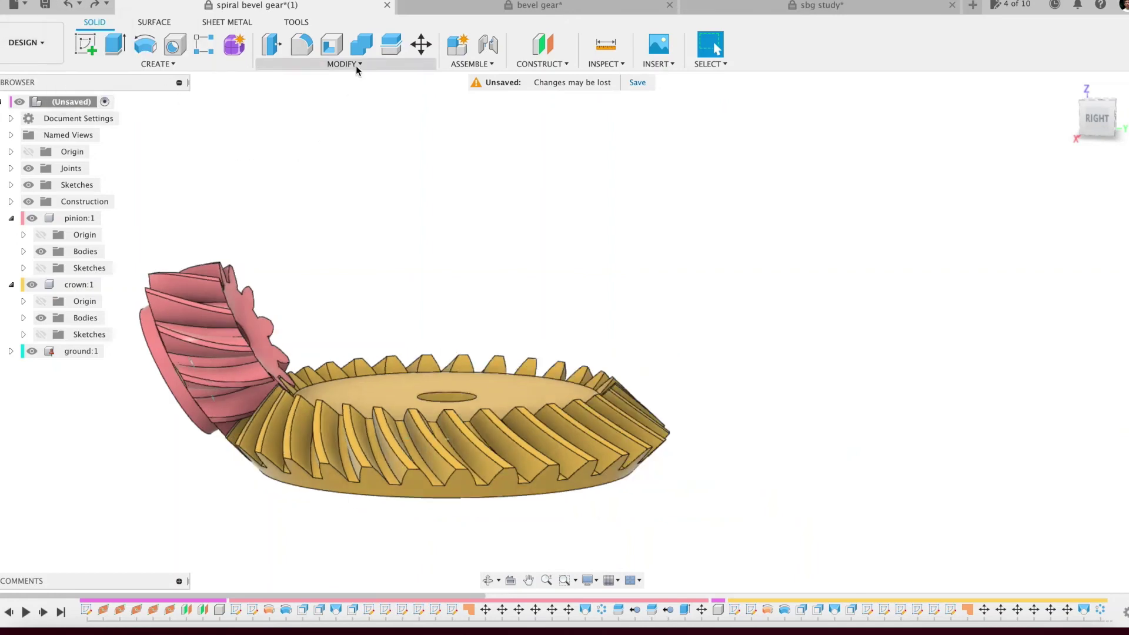
{"action": "left_click", "coordinate": [347, 64]}
{"action": "left_click", "coordinate": [327, 344]}
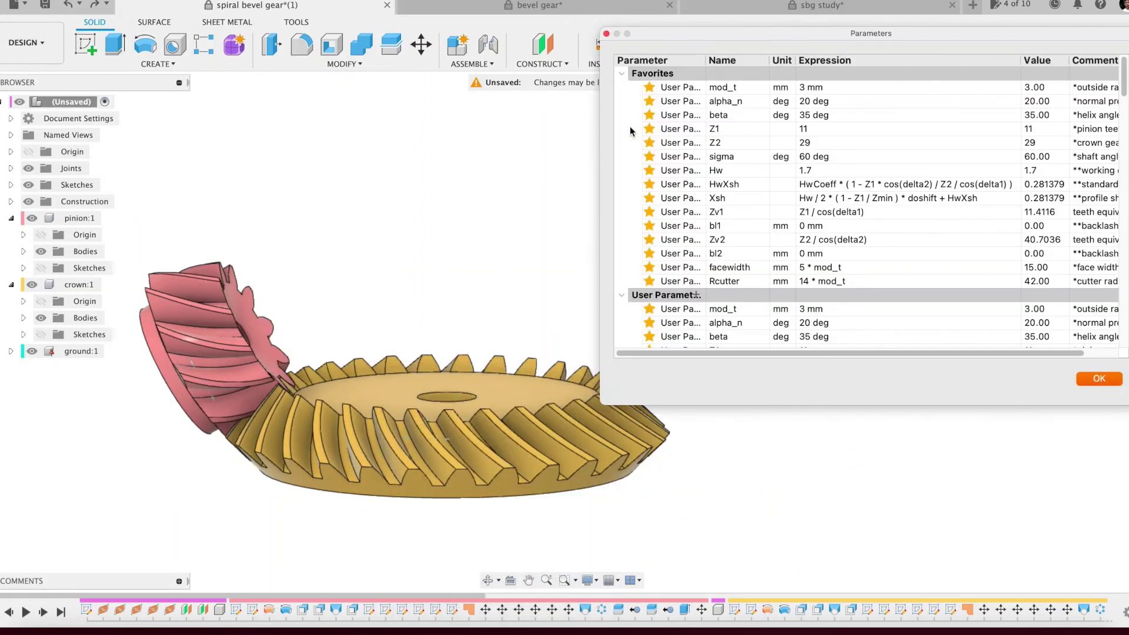
{"action": "left_click", "coordinate": [606, 34]}
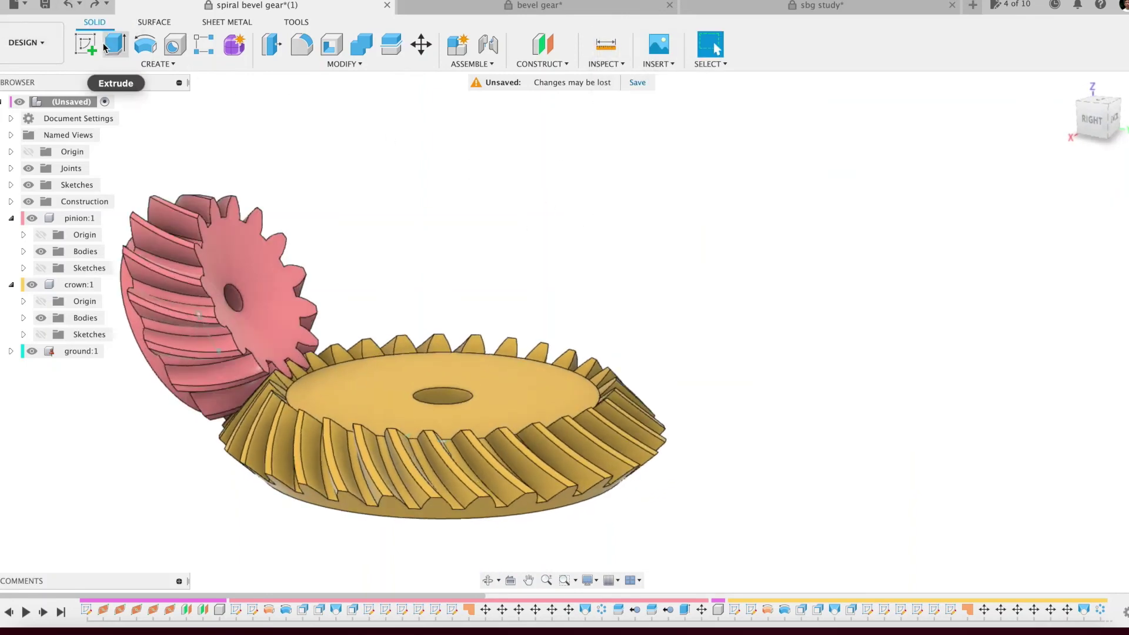
Step: Undo the last pinion tooth count change and check Z1 in the parameter list
{"action": "left_click", "coordinate": [344, 63]}
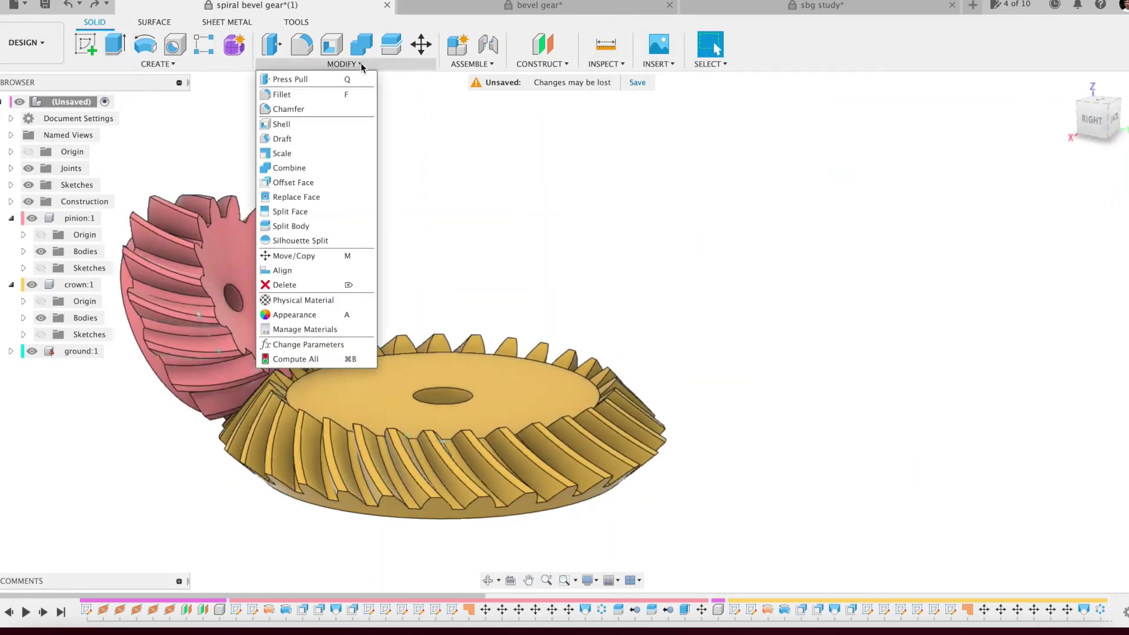
{"action": "left_click", "coordinate": [341, 336]}
{"action": "left_click", "coordinate": [635, 130]}
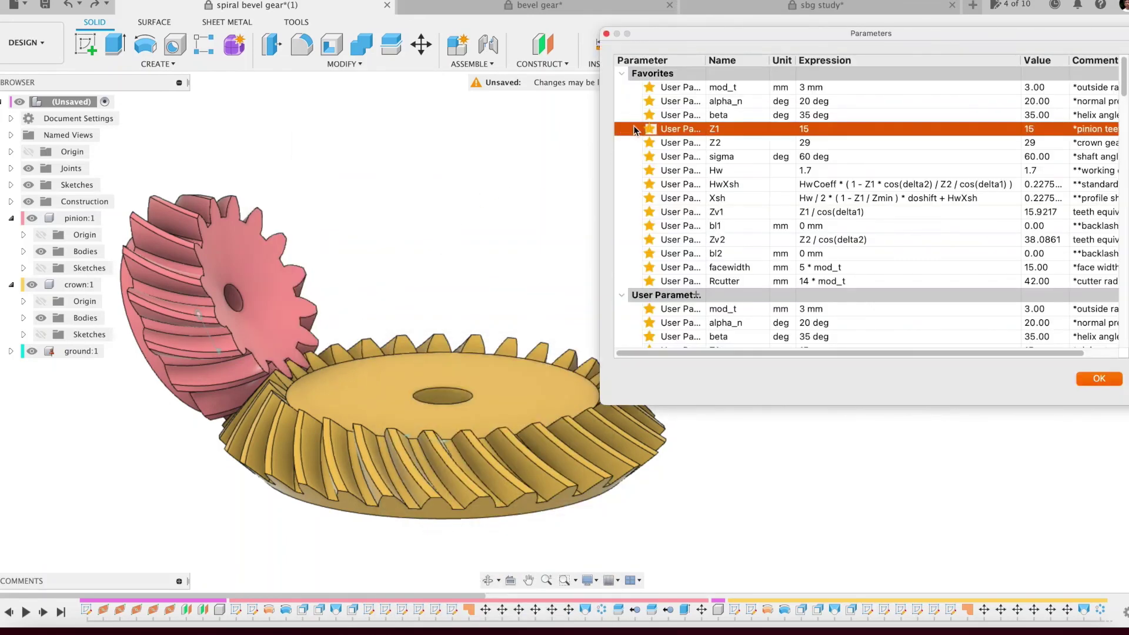
{"action": "left_click", "coordinate": [606, 33]}
Step: Undo one more crown tooth count change and check Z2 in the parameter list
{"action": "left_click", "coordinate": [79, 4]}
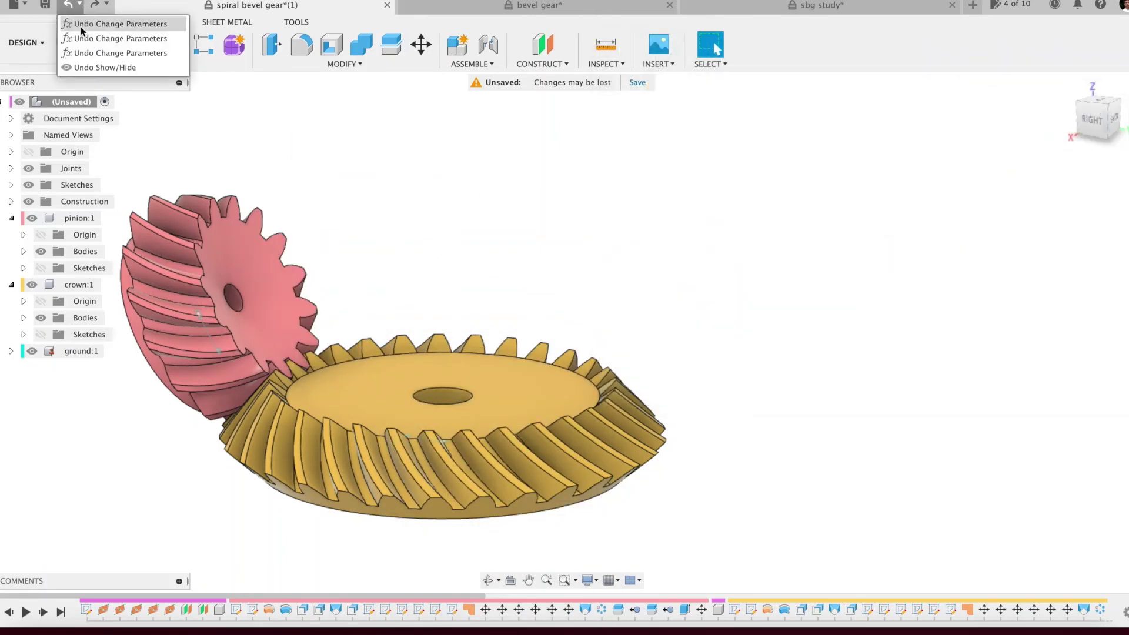
{"action": "left_click", "coordinate": [81, 26]}
{"action": "left_click", "coordinate": [344, 64]}
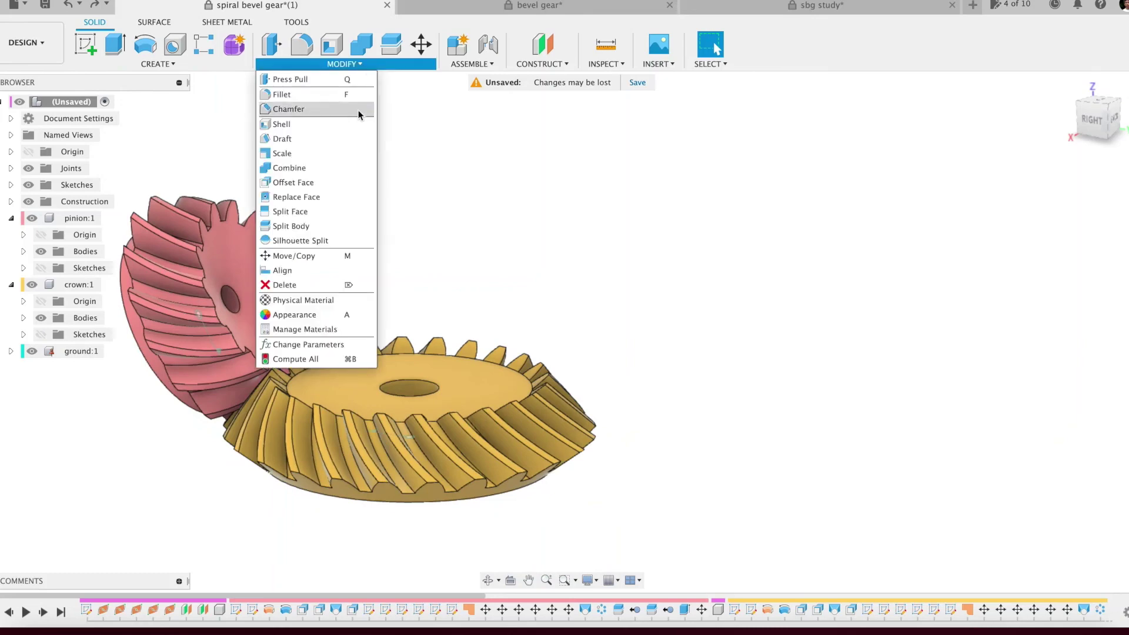
{"action": "left_click", "coordinate": [337, 344]}
{"action": "left_click", "coordinate": [642, 142]}
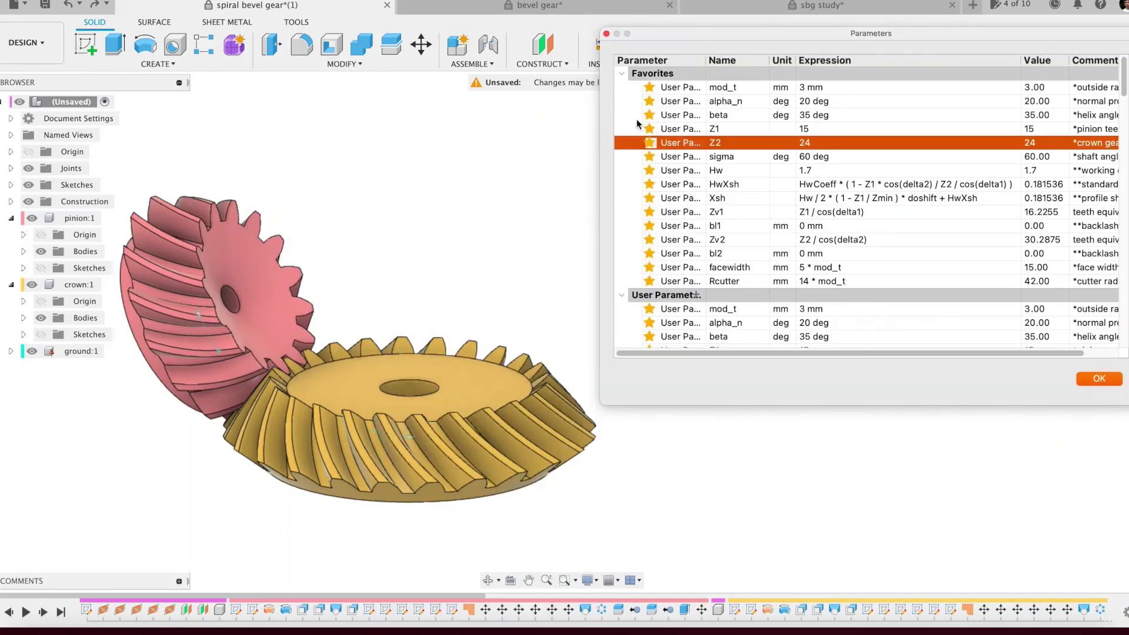
{"action": "left_click", "coordinate": [606, 33]}
Step: Undo the remaining shaft angle change, inspect the tilted pinion, and check sigma in the parameter list
{"action": "middle_click_drag", "start_coordinate": [496, 245], "coordinate": [600, 272], "text": "shift"}
{"action": "left_click", "coordinate": [79, 4]}
{"action": "middle_click_drag", "start_coordinate": [379, 241], "coordinate": [363, 157], "text": "shift"}
{"action": "left_click", "coordinate": [345, 63]}
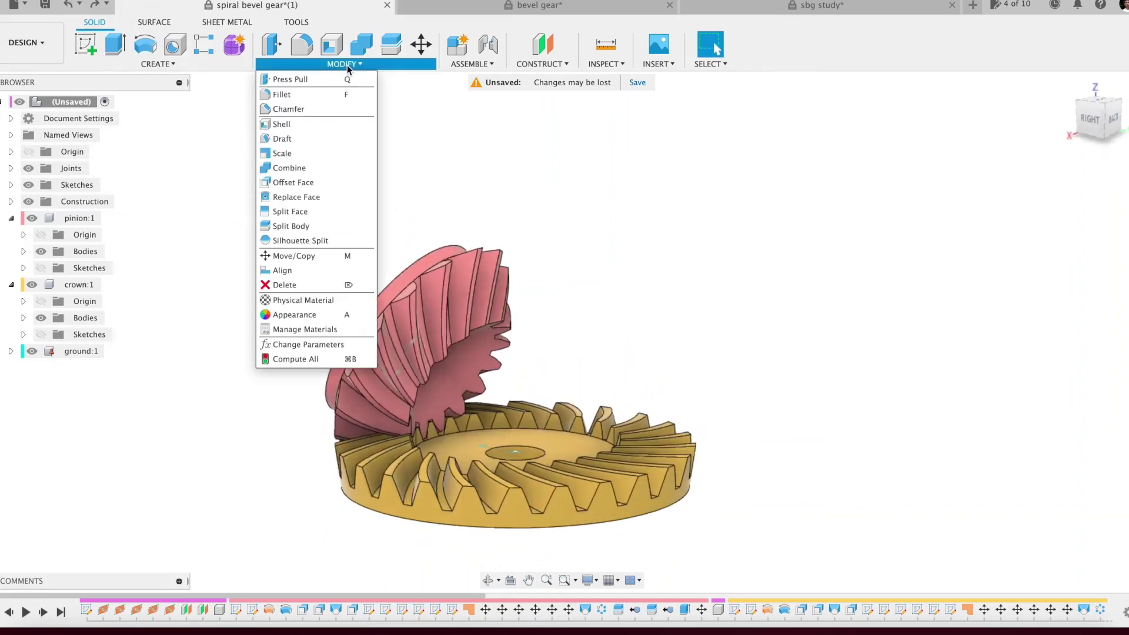
{"action": "left_click", "coordinate": [320, 343]}
{"action": "left_click", "coordinate": [622, 158]}
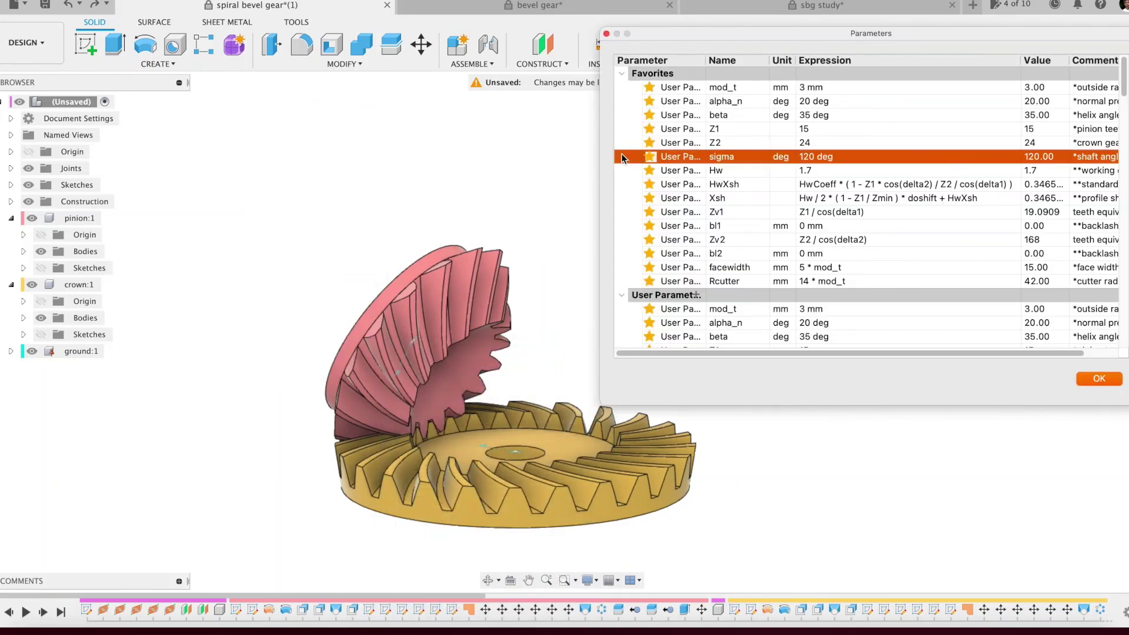
Step: Undo one more shaft angle change, inspect the gear pair from another side, and review its values in the parameter list
{"action": "left_click", "coordinate": [606, 33]}
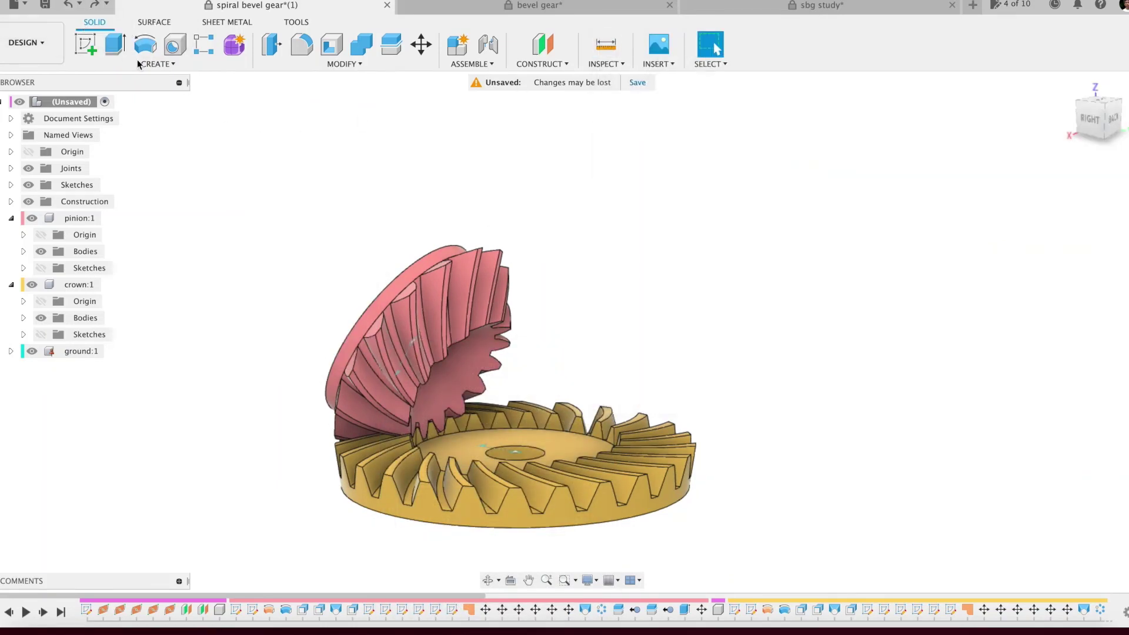
{"action": "left_click", "coordinate": [360, 65]}
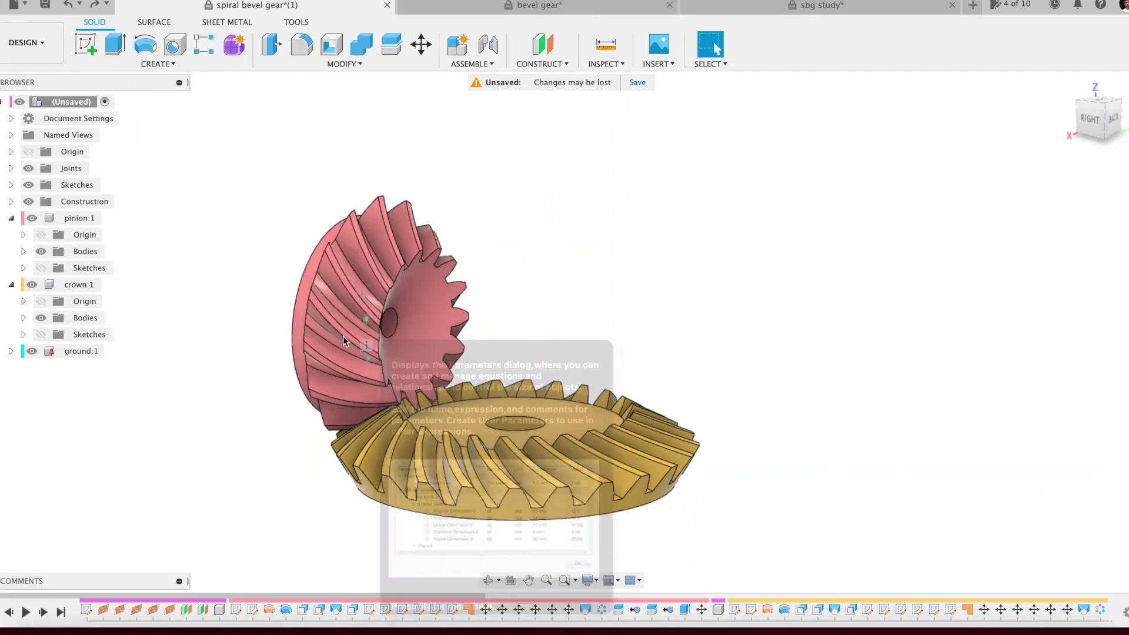
{"action": "left_click", "coordinate": [320, 343]}
{"action": "left_click_drag", "start_coordinate": [634, 132], "coordinate": [620, 155]}
{"action": "left_click", "coordinate": [606, 34]}
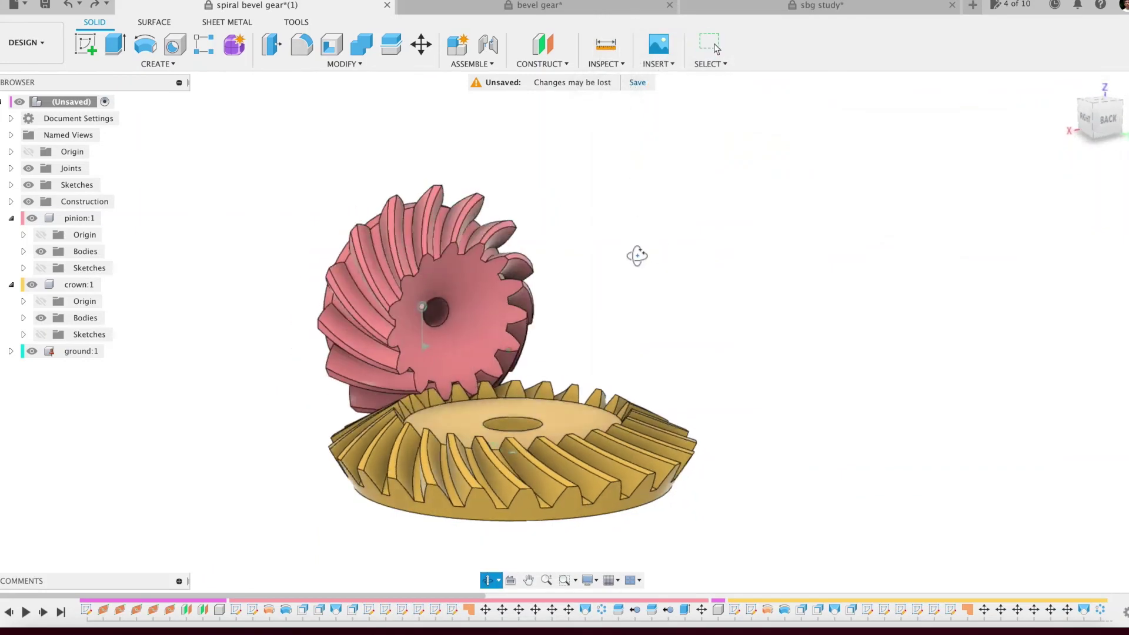
Step: Redo several parameter changes at once to reach the version with a 7-tooth pinion and a 33-tooth crown, and inspect the pair
{"action": "left_click", "coordinate": [107, 5]}
{"action": "left_click", "coordinate": [127, 140]}
{"action": "middle_click_drag", "start_coordinate": [587, 279], "coordinate": [578, 183]}
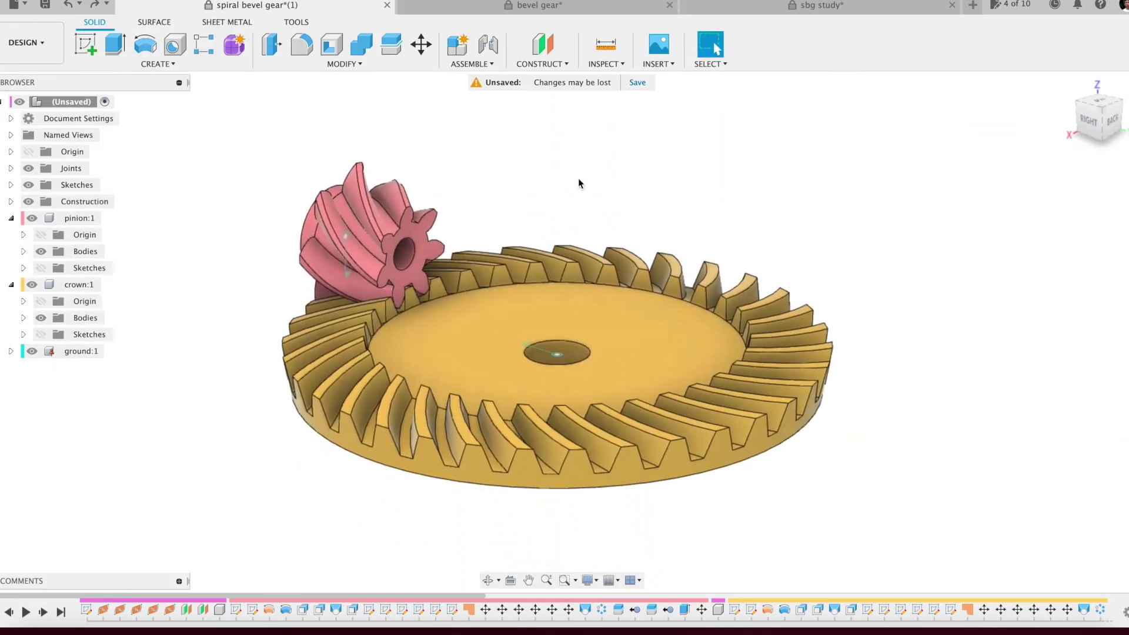
{"action": "left_click", "coordinate": [1050, 119]}
Step: Set the helix angle parameter beta to 0 degrees and inspect the reshaped teeth
{"action": "left_click", "coordinate": [347, 64]}
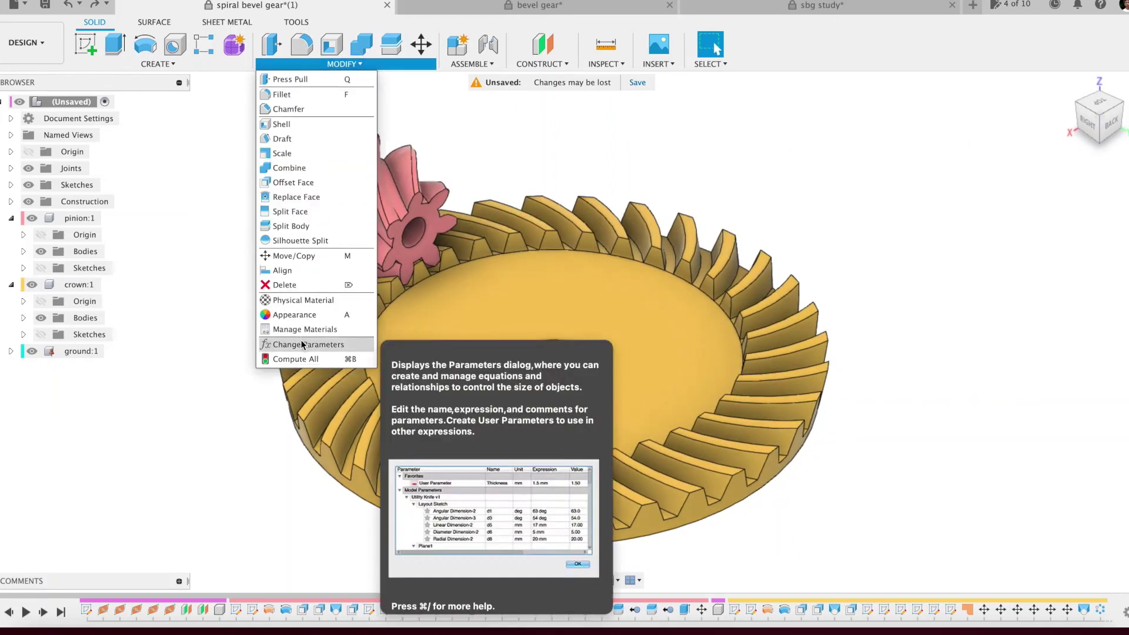
{"action": "left_click", "coordinate": [303, 345]}
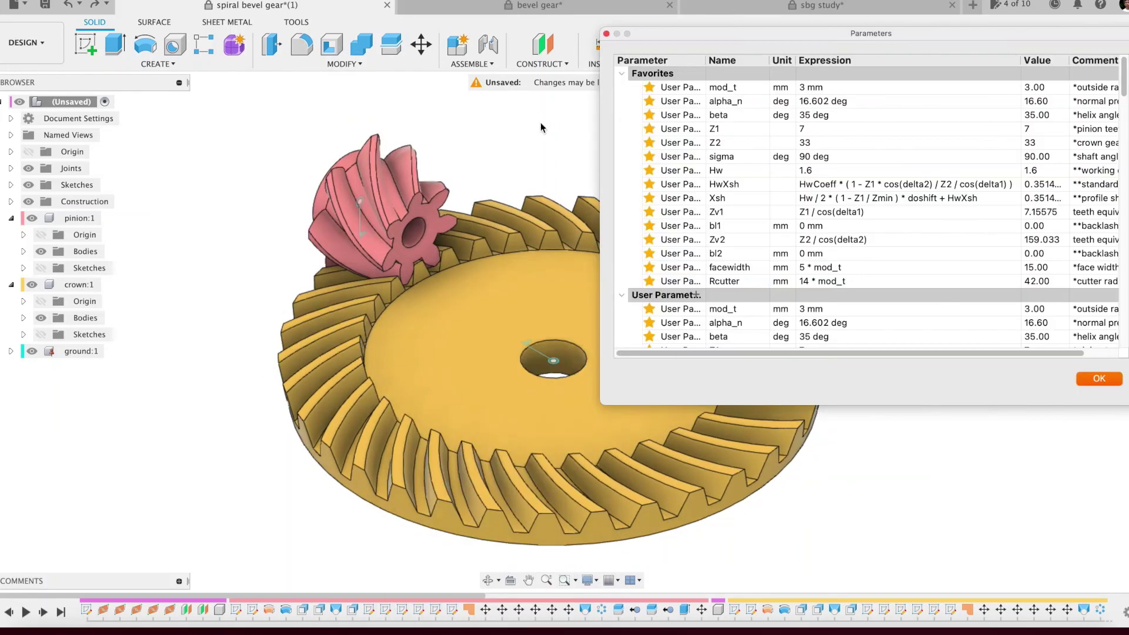
{"action": "left_click", "coordinate": [626, 115]}
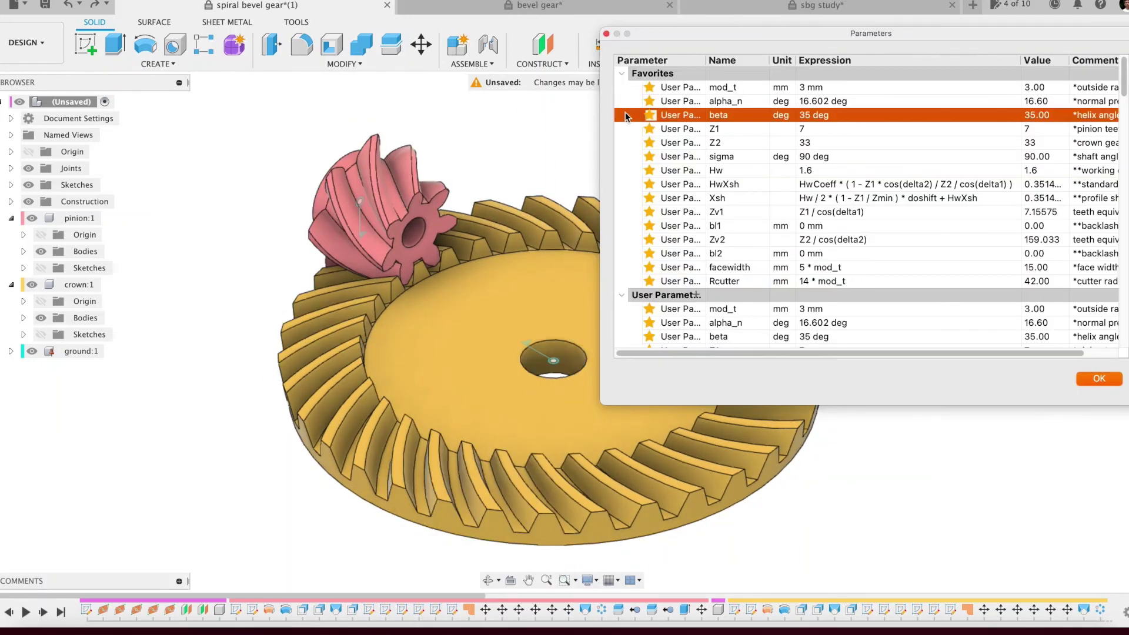
{"action": "left_click", "coordinate": [839, 116]}
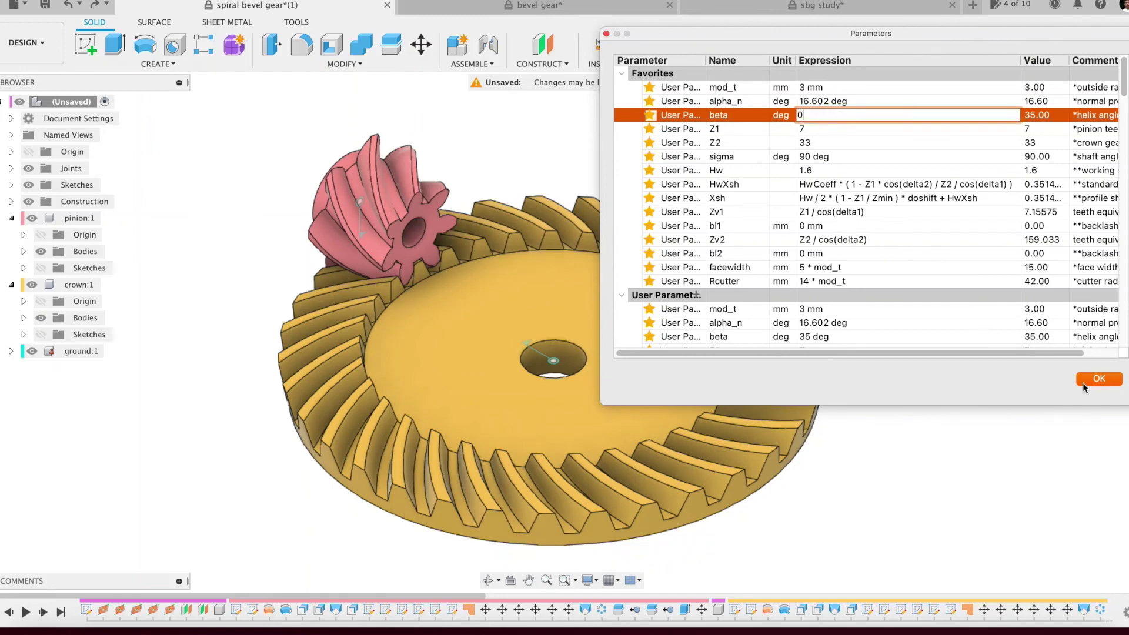
{"action": "left_click", "coordinate": [1099, 379]}
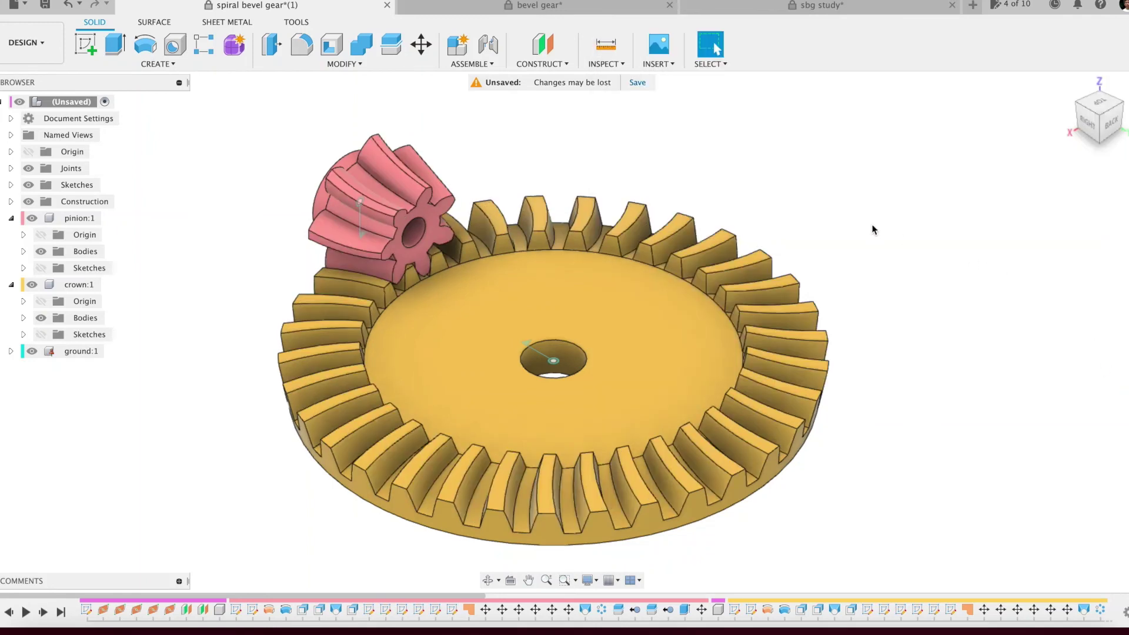
{"action": "middle_click_drag", "start_coordinate": [864, 226], "coordinate": [911, 269], "text": "shift"}
Step: Set the cutter radius parameter Rcutter to 10 * mod_t and apply it to the gears
{"action": "left_click", "coordinate": [371, 66]}
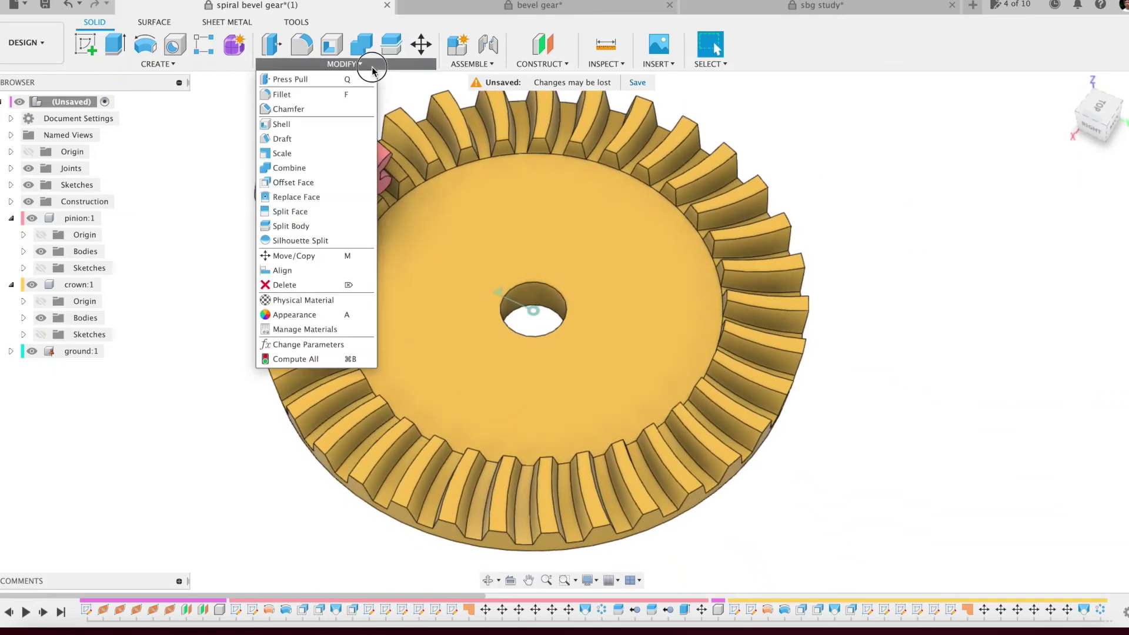
{"action": "left_click", "coordinate": [318, 345]}
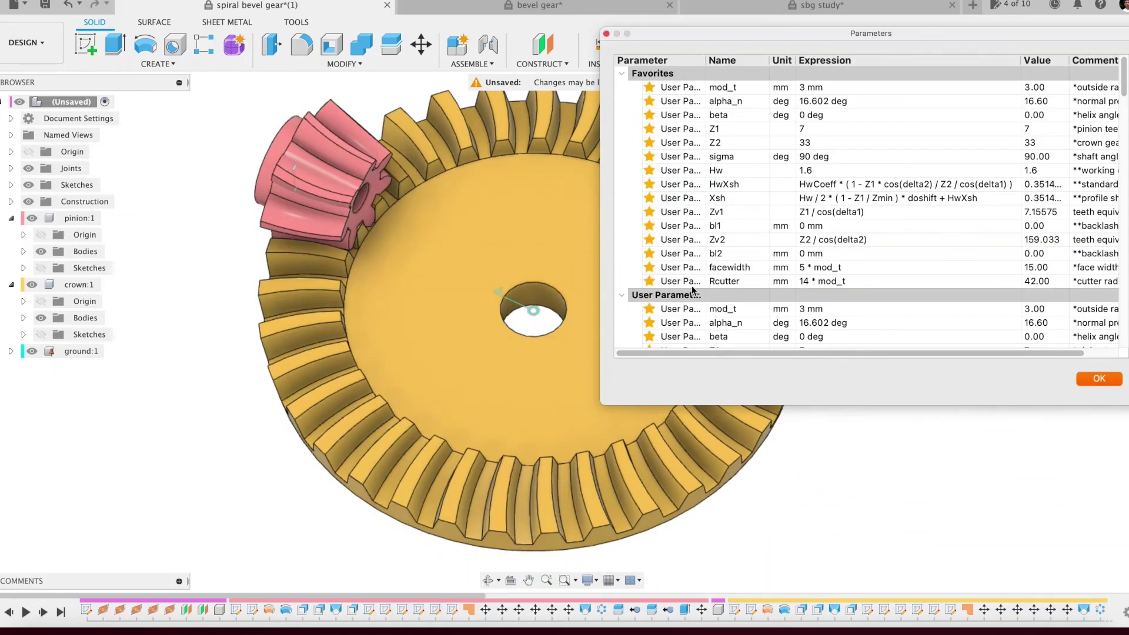
{"action": "left_click", "coordinate": [634, 284]}
{"action": "left_click", "coordinate": [808, 285]}
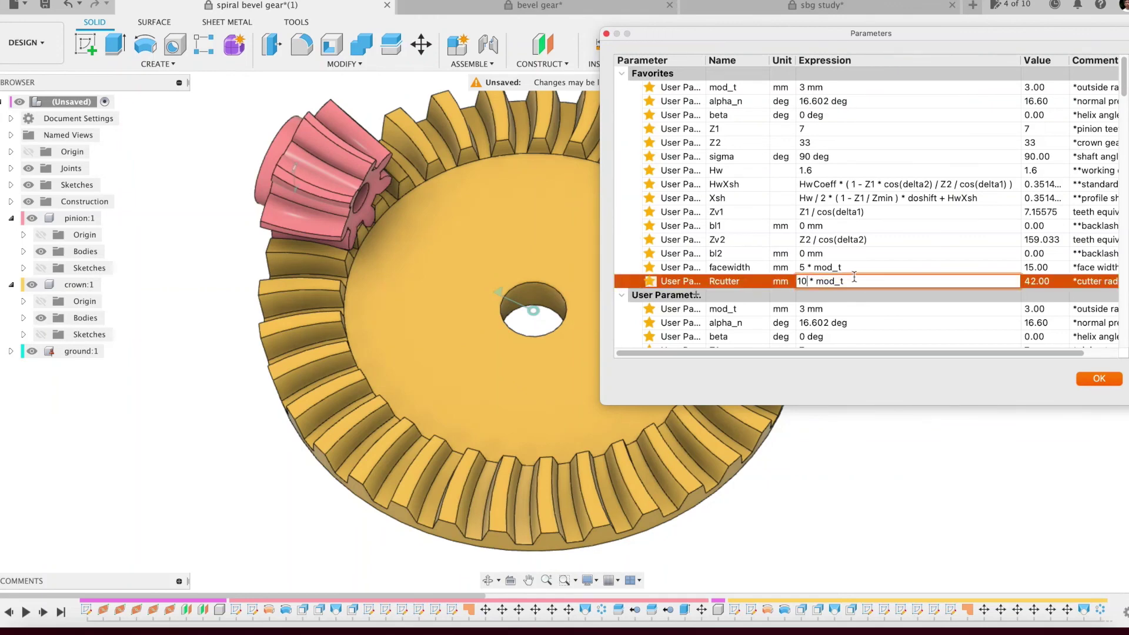
{"action": "type", "text": "0"}
{"action": "left_click", "coordinate": [1087, 379]}
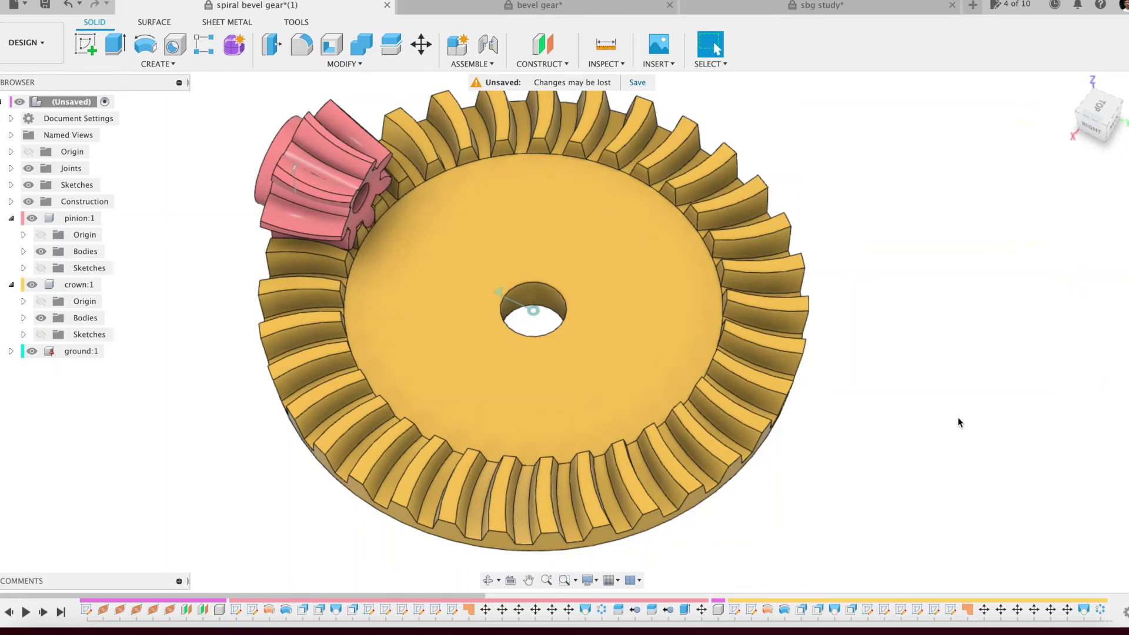
Step: Inspect the curvature of the crown and pinion teeth, and undo both the cutter radius and helix angle changes
{"action": "mouse_move", "coordinate": [957, 423]}
{"action": "middle_mouse_down", "text": "shift"}
{"action": "mouse_move", "coordinate": [670, 375]}
{"action": "mouse_move", "coordinate": [689, 360]}
{"action": "mouse_move", "coordinate": [756, 372]}
{"action": "middle_mouse_up", "text": "shift"}
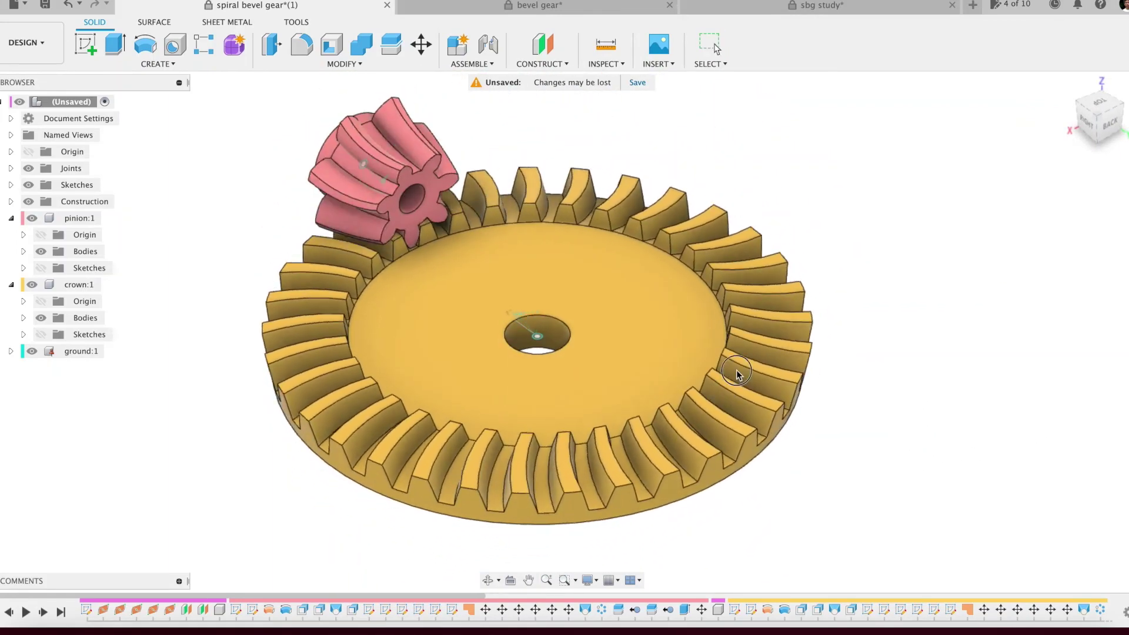
{"action": "left_click_drag", "start_coordinate": [740, 361], "coordinate": [466, 120]}
{"action": "left_click", "coordinate": [80, 5]}
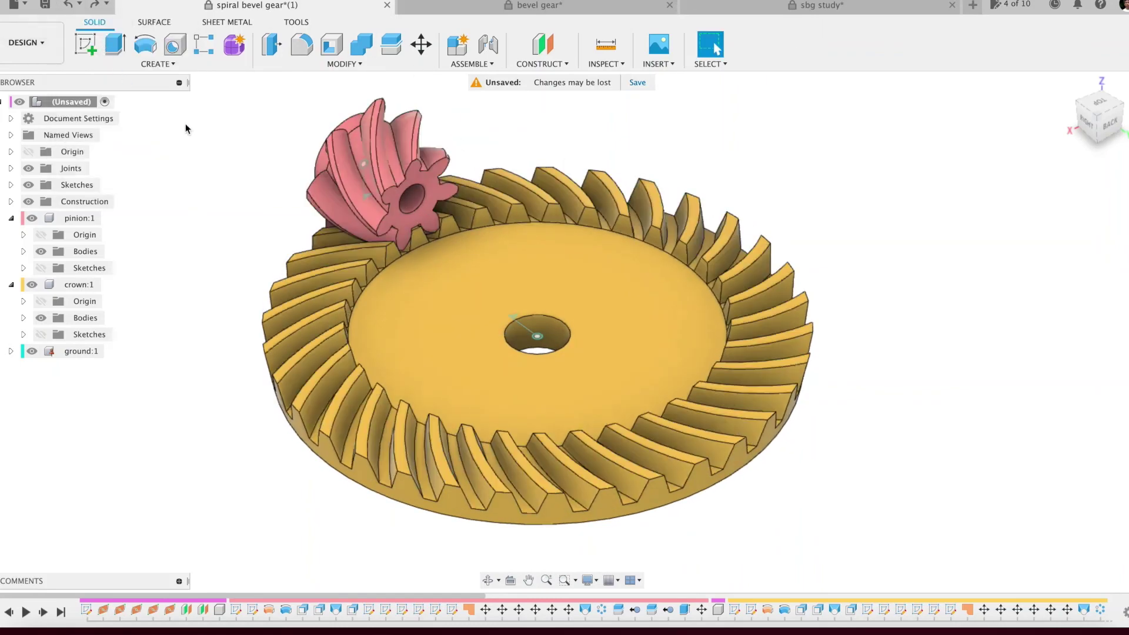